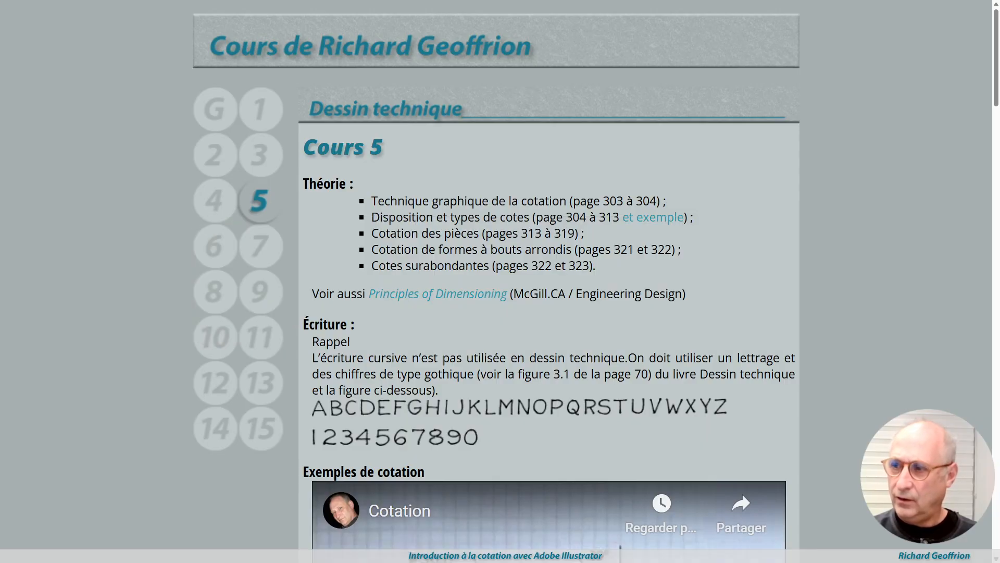
Step: Download the Exercice 5 drawing aligner_et_coter.ai and the template gabarit cottation.ait to the Téléchargements folder
scroll(407, 252, "down", 15)
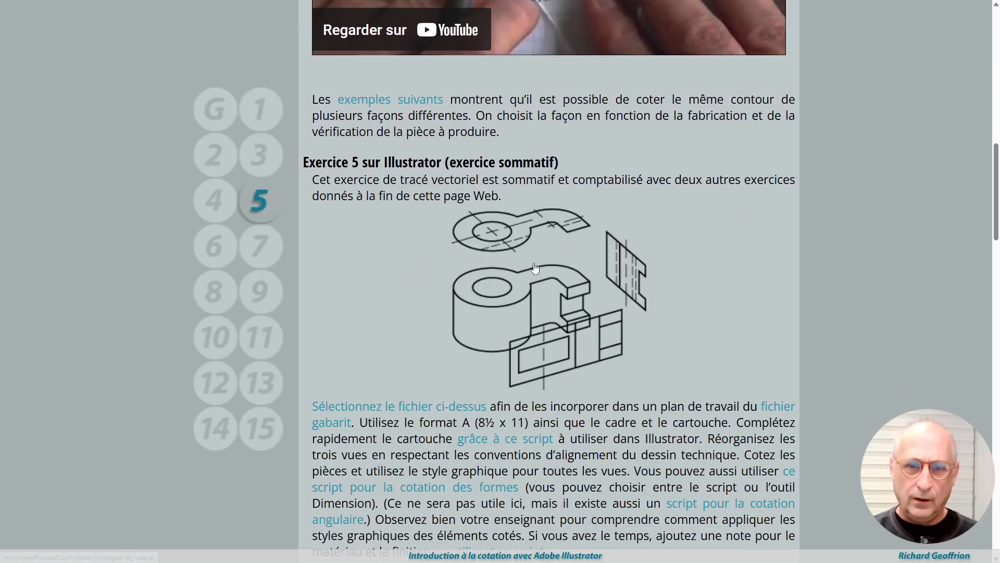
scroll(442, 341, "down", 1)
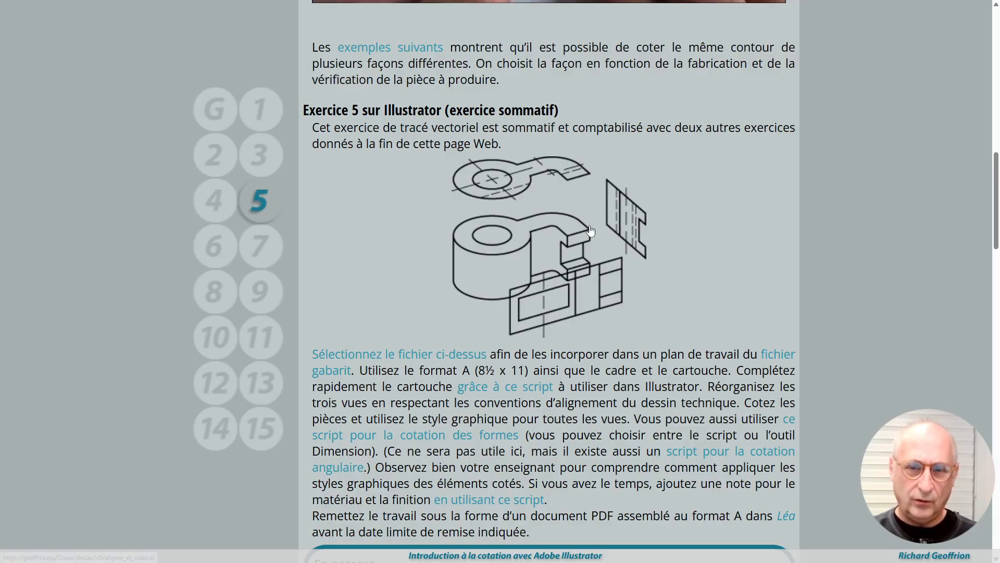
left_click(420, 356)
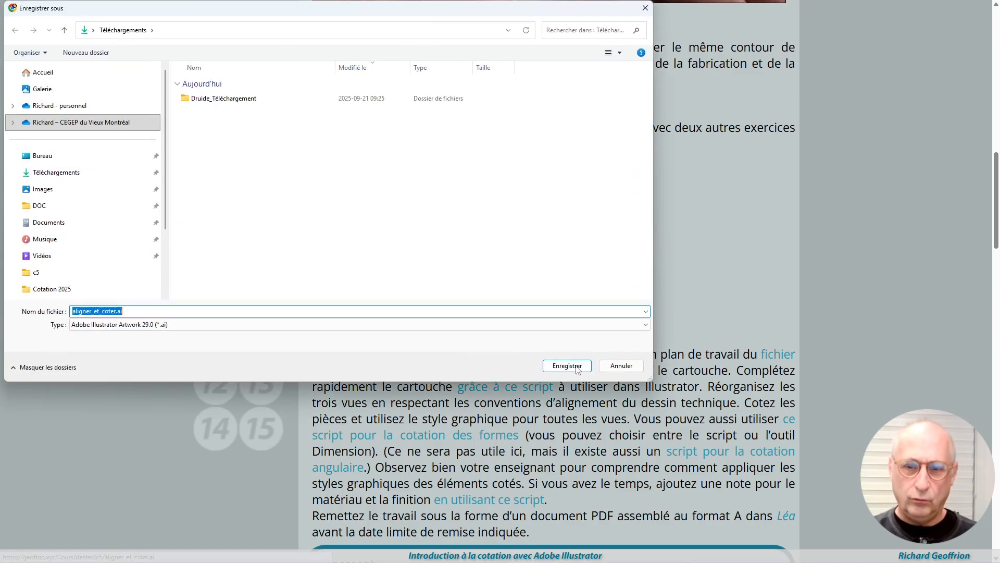
left_click(567, 366)
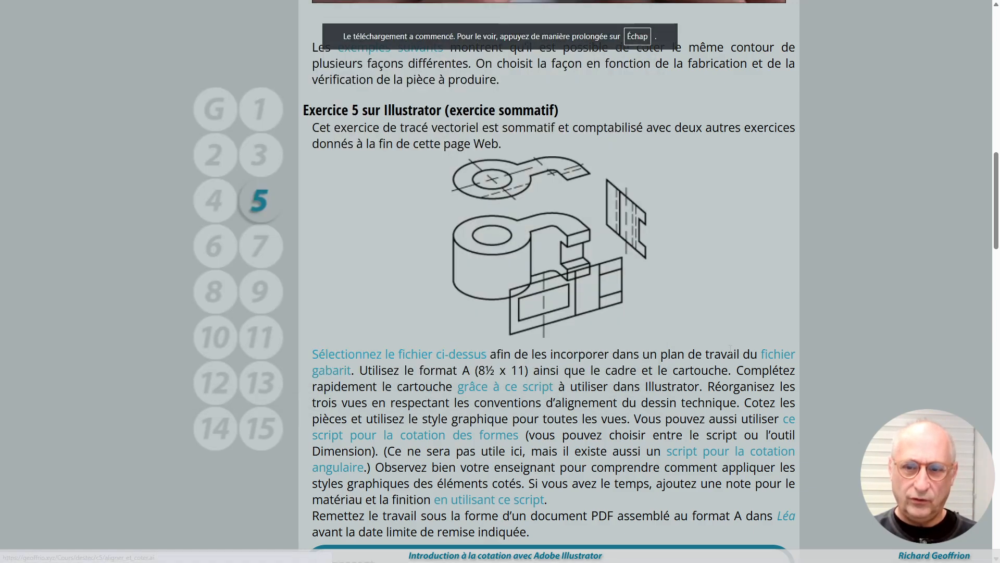
left_click(769, 358)
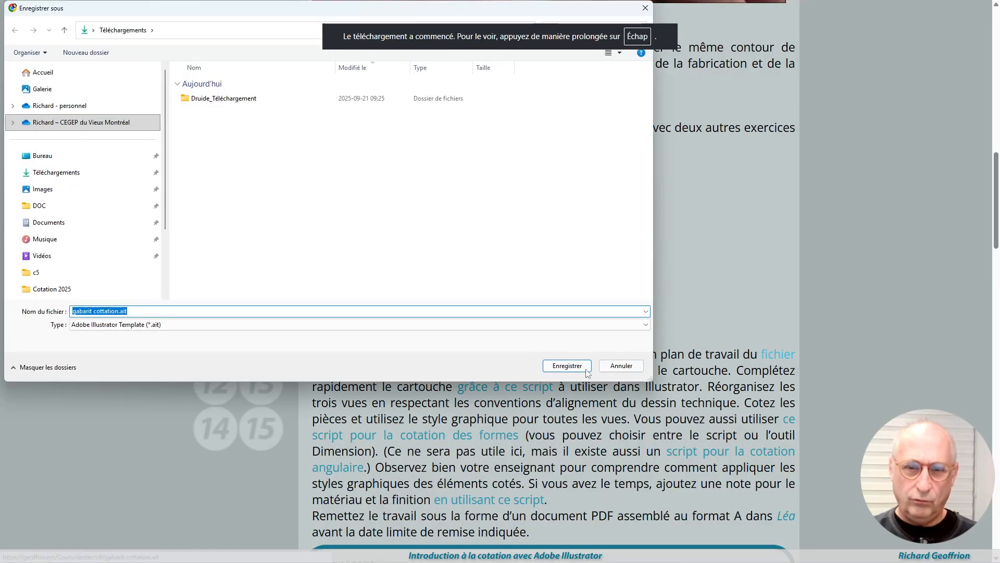
left_click(566, 367)
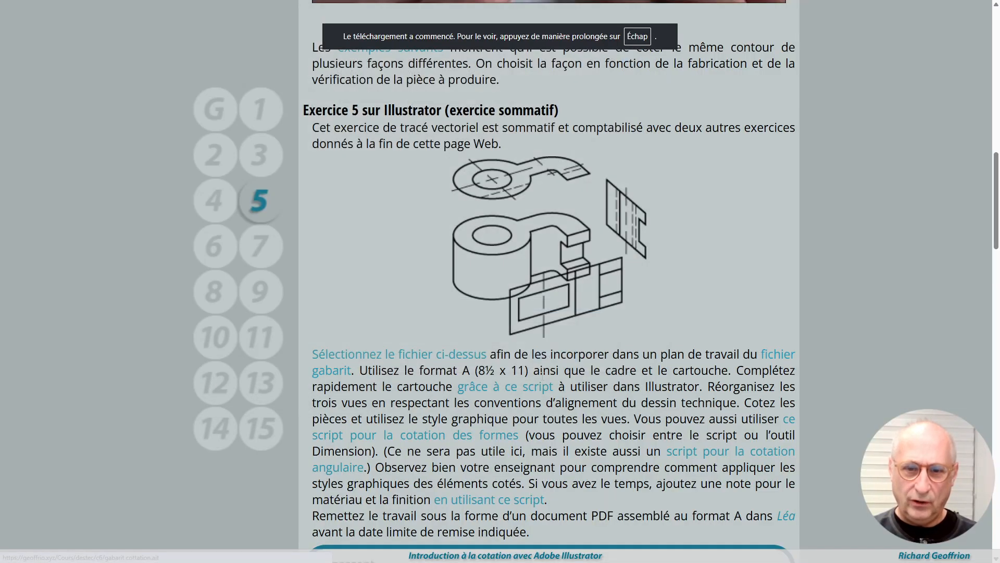
Step: Download the exercise's four linked scripts for the title block, shape dimensioning, angular dimensioning and material note to Téléchargements
left_click(524, 387)
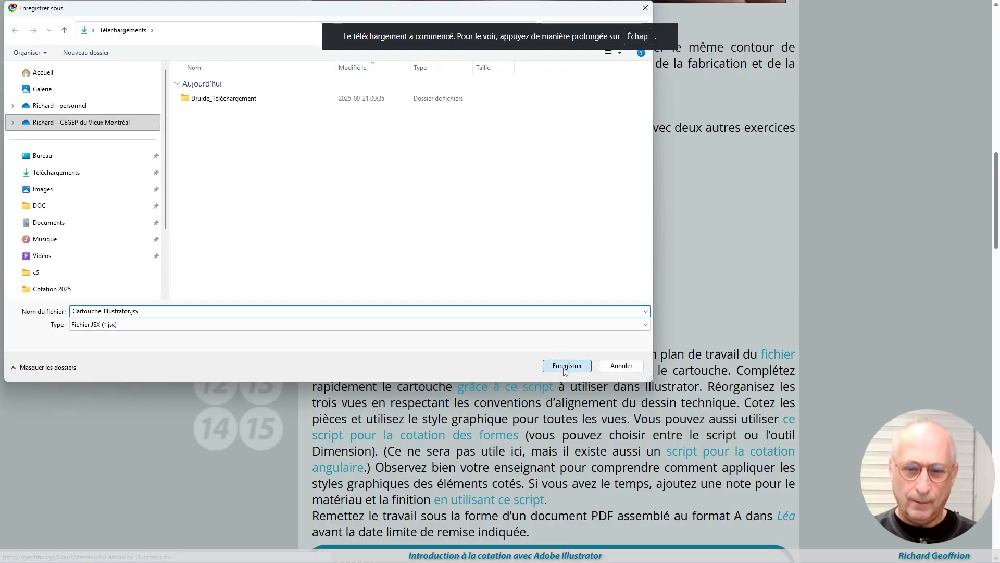
left_click(567, 365)
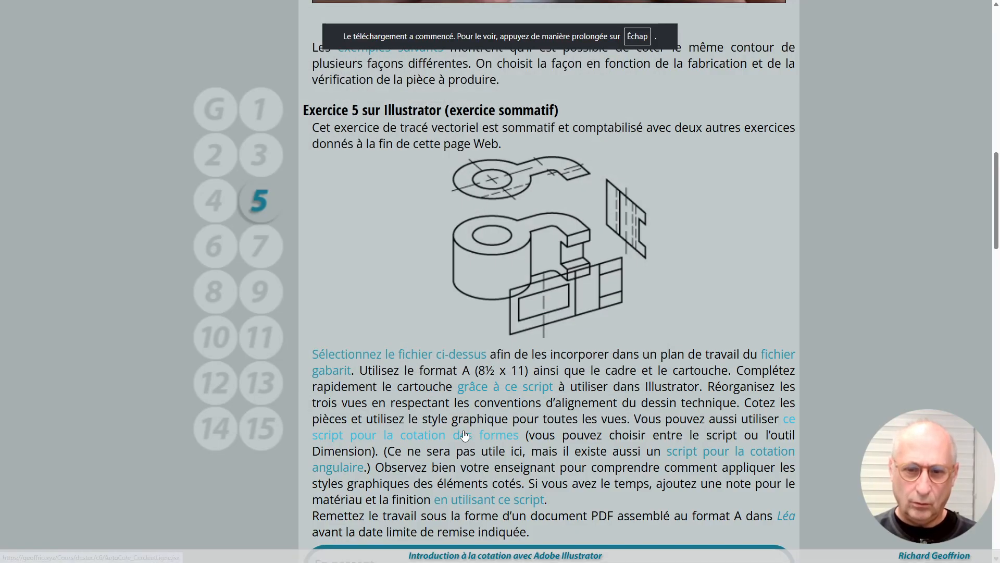
left_click(465, 435)
left_click(568, 365)
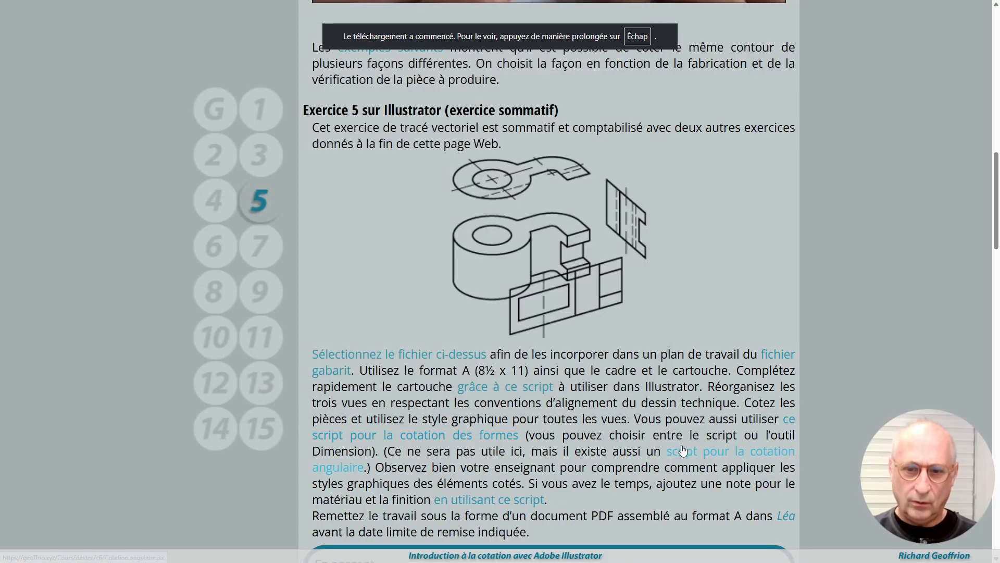
left_click(693, 453)
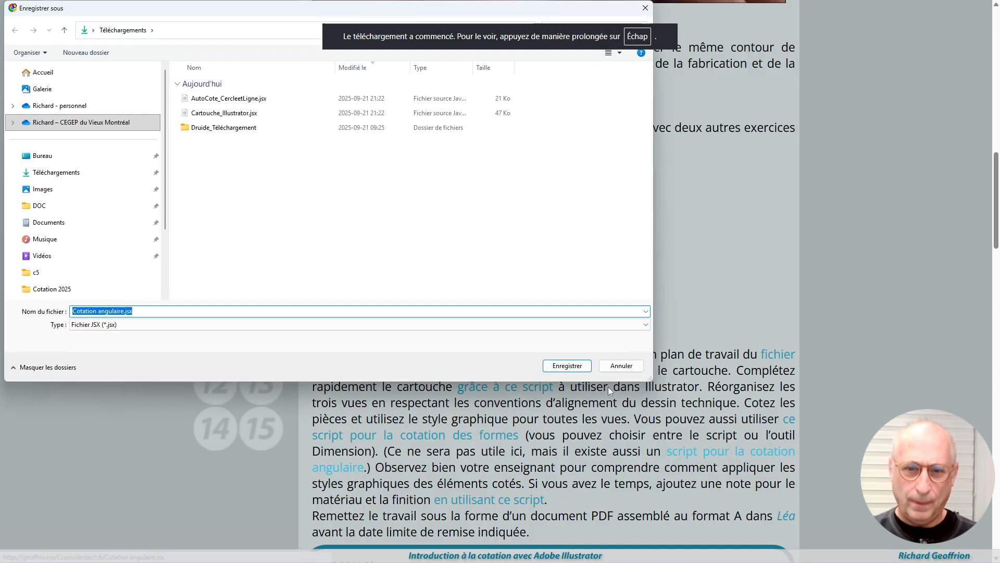
left_click(565, 368)
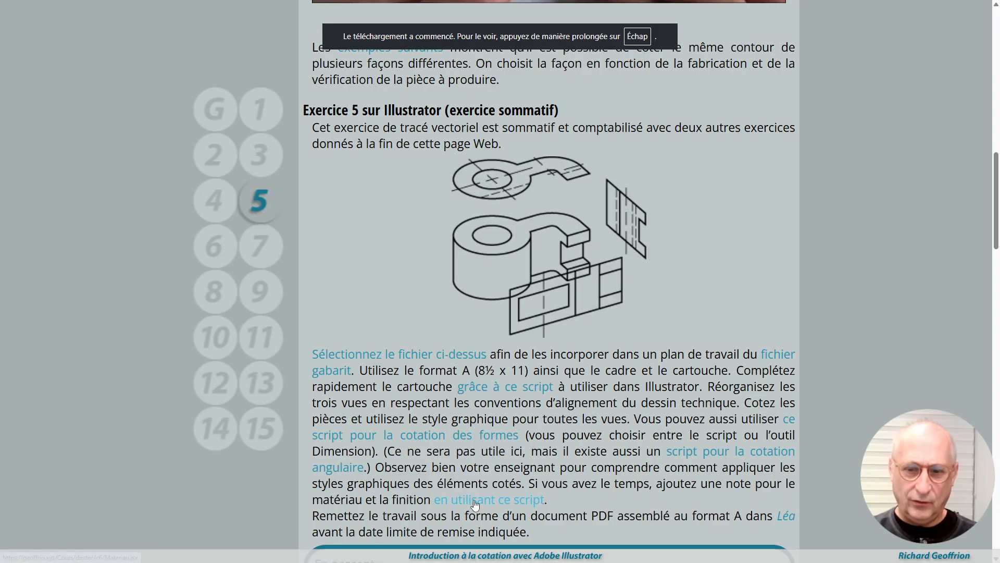
left_click(474, 500)
left_click(559, 366)
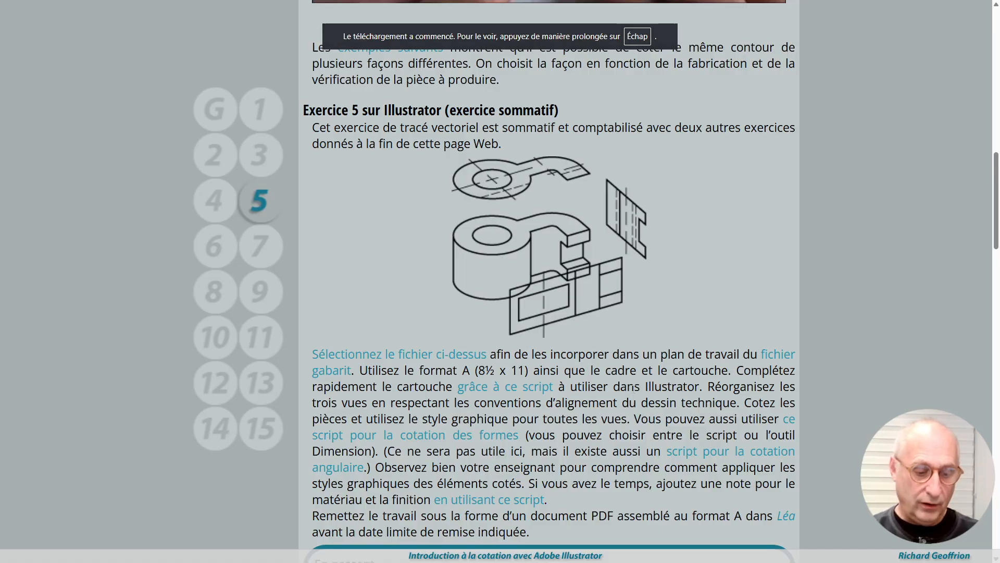
Step: Switch to Illustrator and open aligner_et_coter.ai from the Téléchargements folder
key("alt+Tab")
key("alt+Tab")
key("alt+Tab")
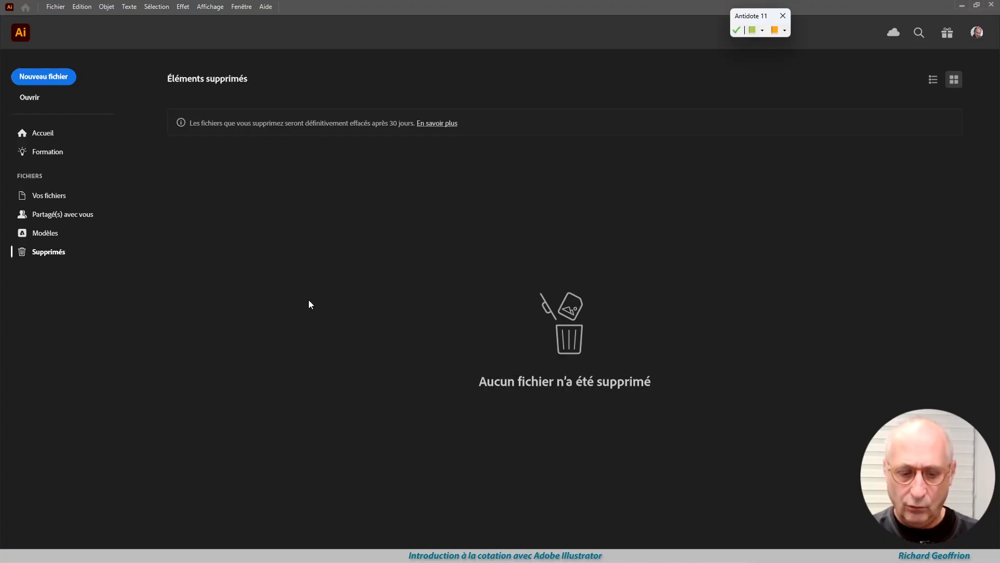
key("ctrl+o")
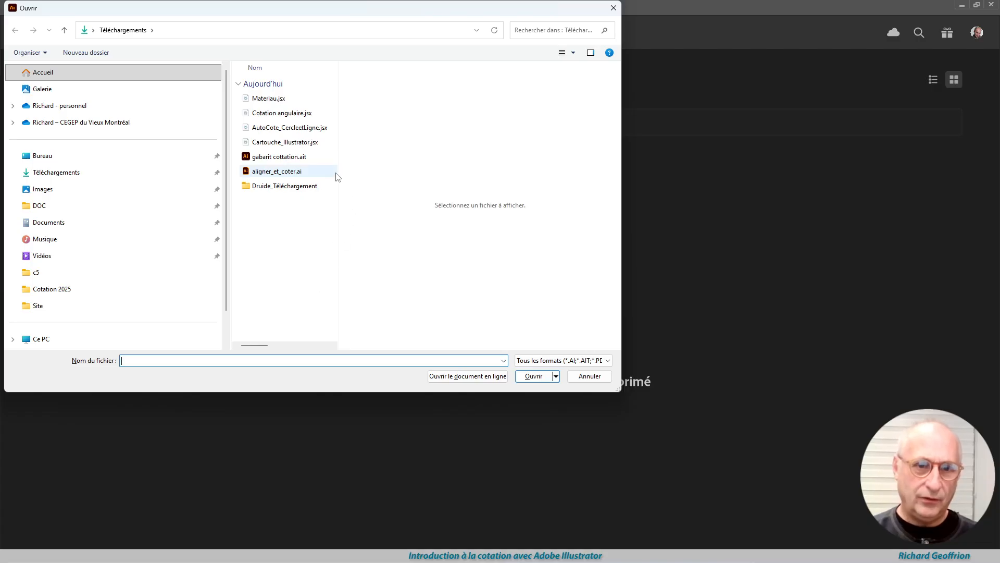
left_click(262, 176)
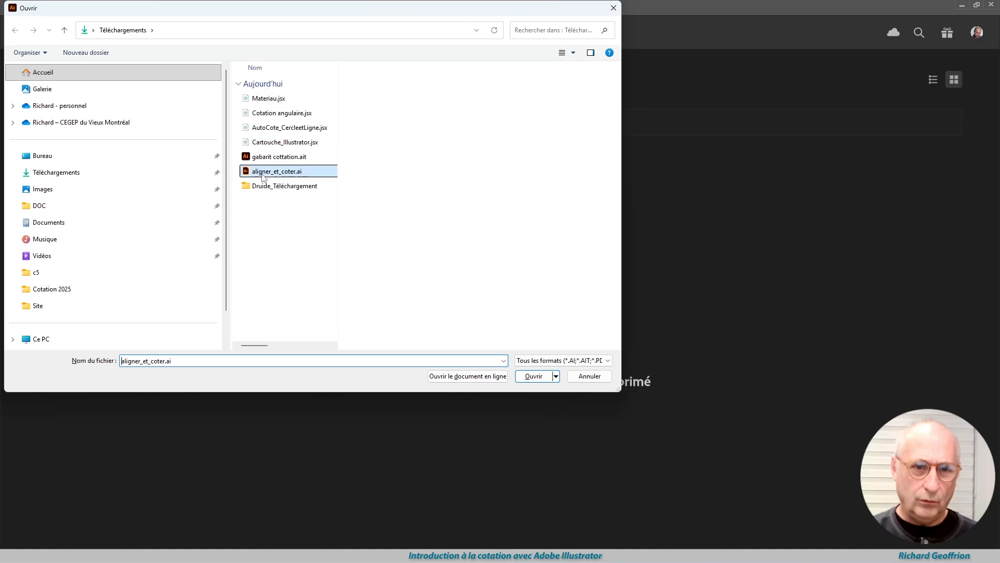
left_click(536, 377)
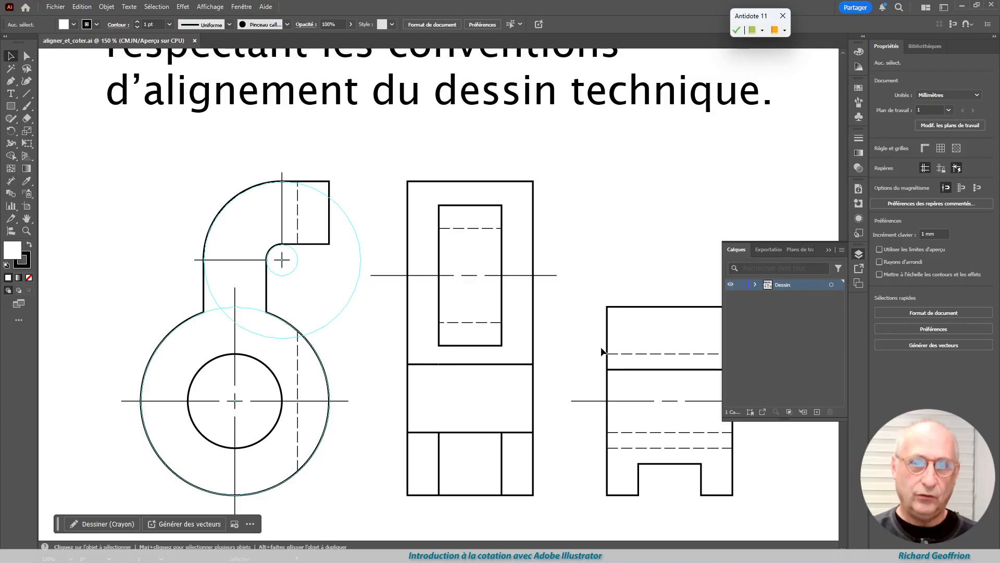
Step: Delete the three-line instruction text above the three views
scroll(314, 201, "up", 4)
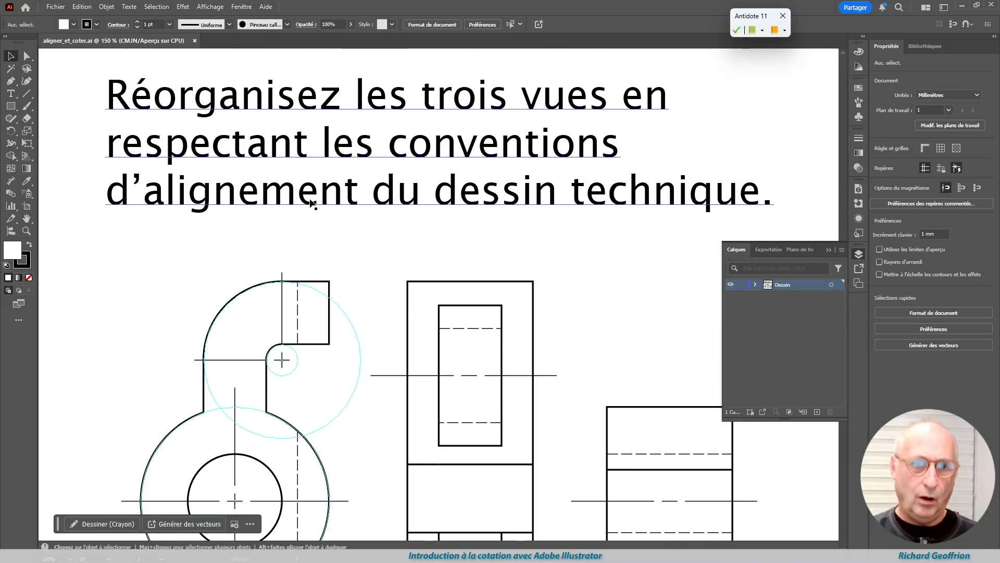
left_click_drag(89, 85, 167, 179)
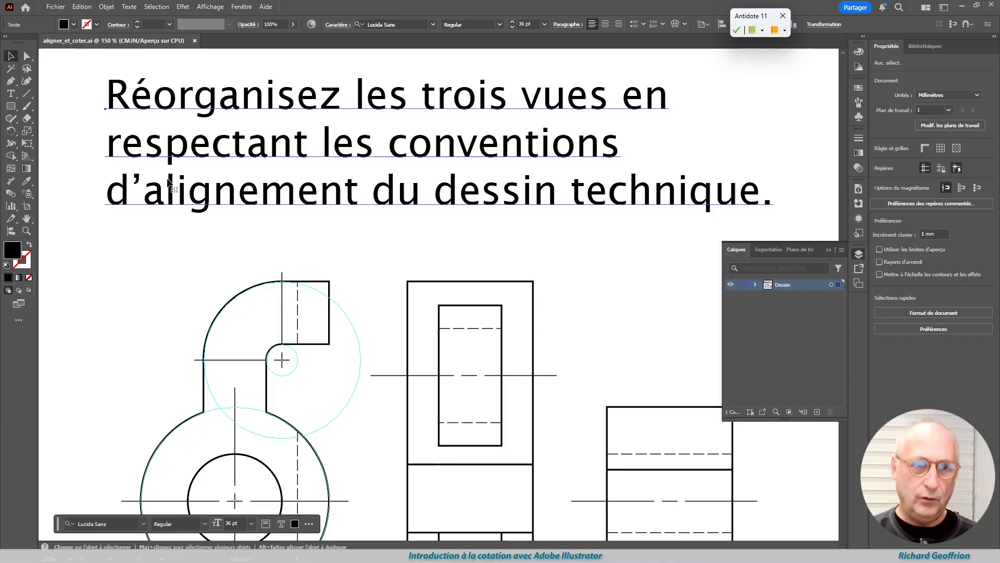
key("Delete")
key("Delete")
Step: Move the circular hook view higher on the artboard and align the tall rectangular view's top edge with it
scroll(361, 312, "down", 5)
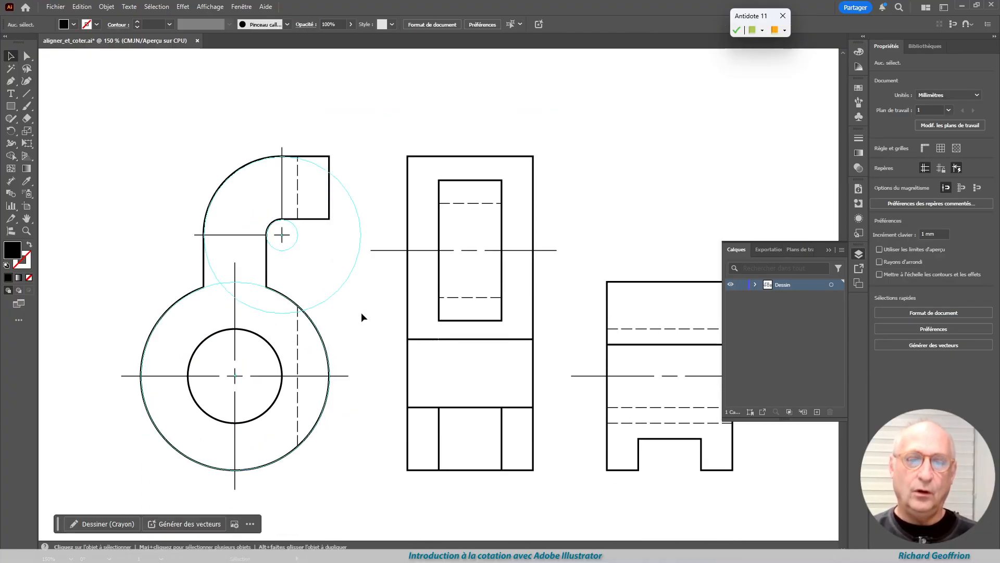
scroll(352, 327, "right", 2)
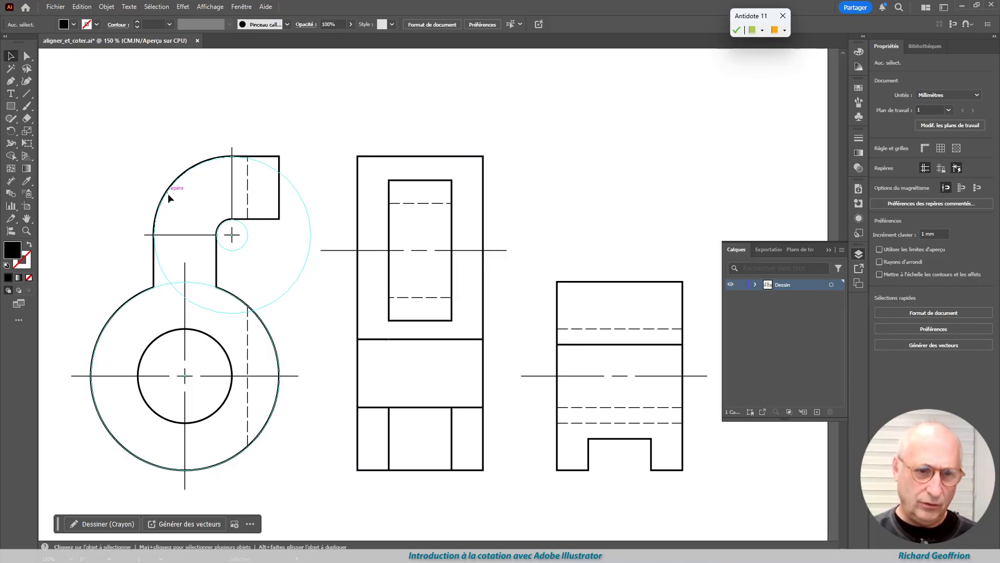
left_click_drag(192, 170, 190, 124)
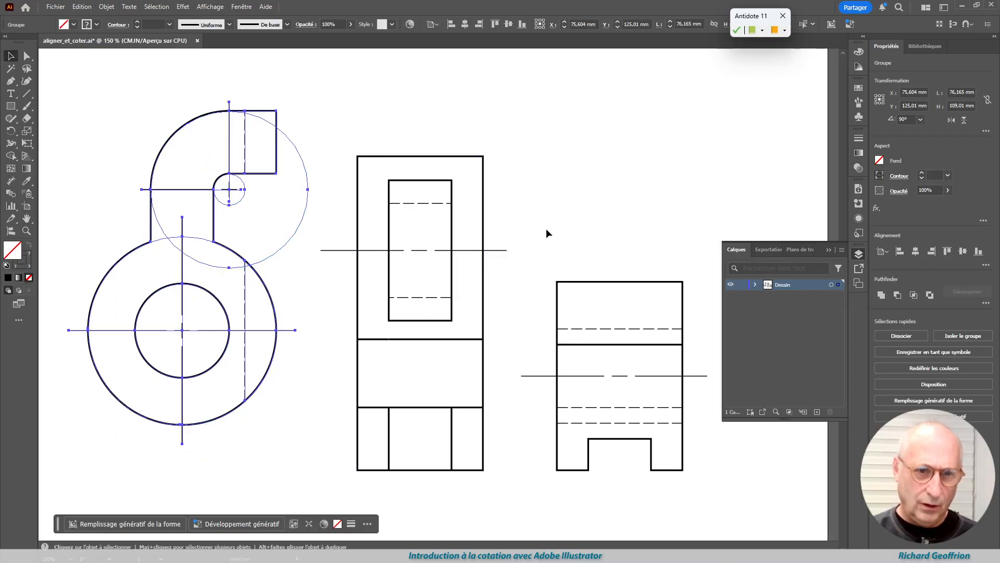
left_click_drag(483, 204, 455, 161)
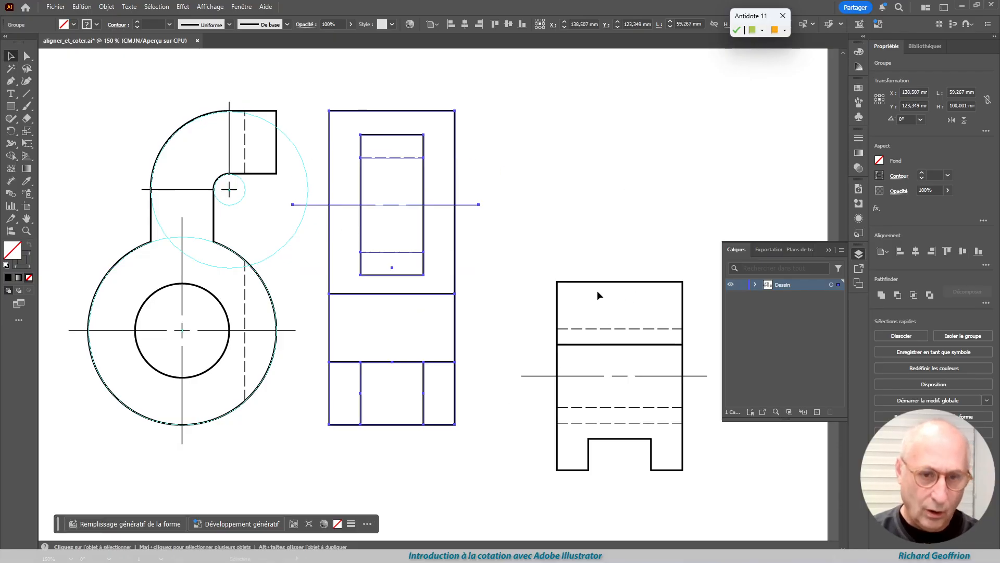
Step: Rotate the tall rectangular view by 180°
key("r")
key("Return")
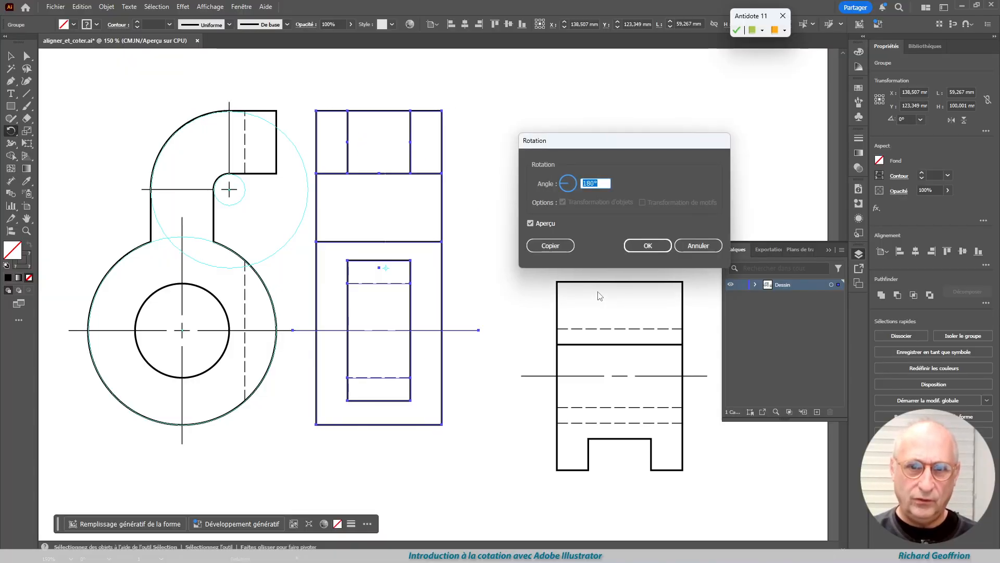
key("Return")
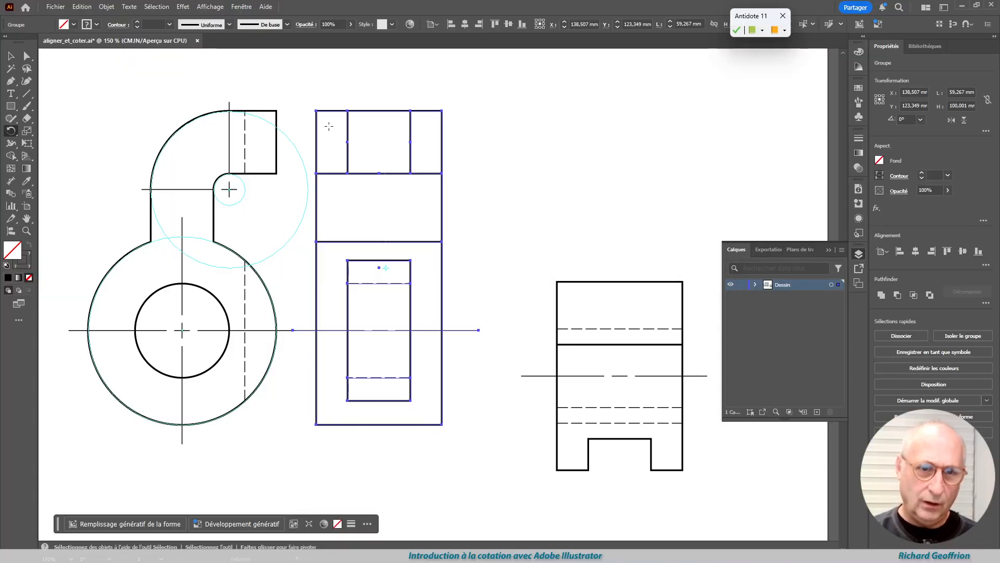
key("v")
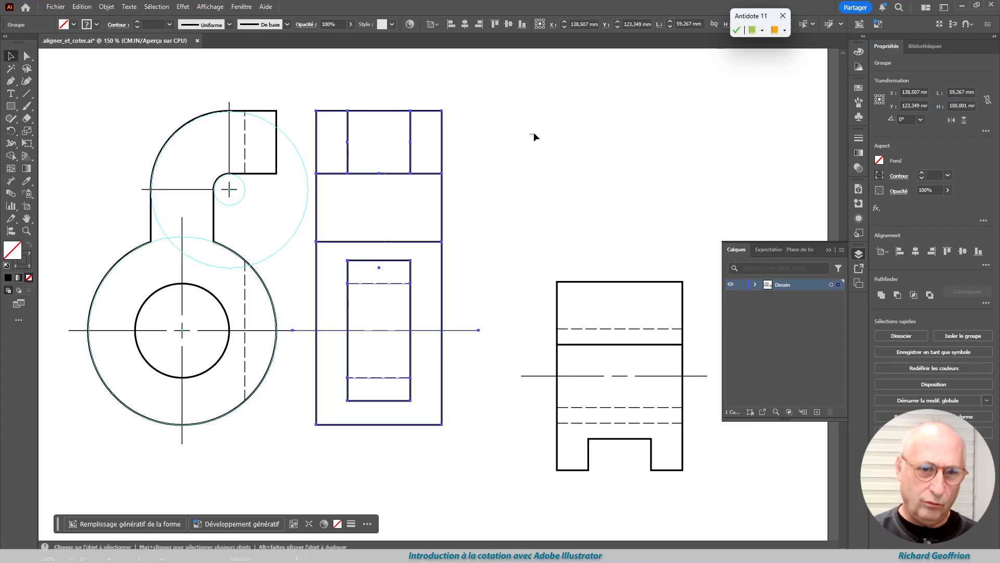
Step: Snap the tall rectangular view against the hook view's side, then move it horizontally away to leave a gap of about 34 mm
left_click(534, 133)
left_click_drag(316, 114, 276, 113)
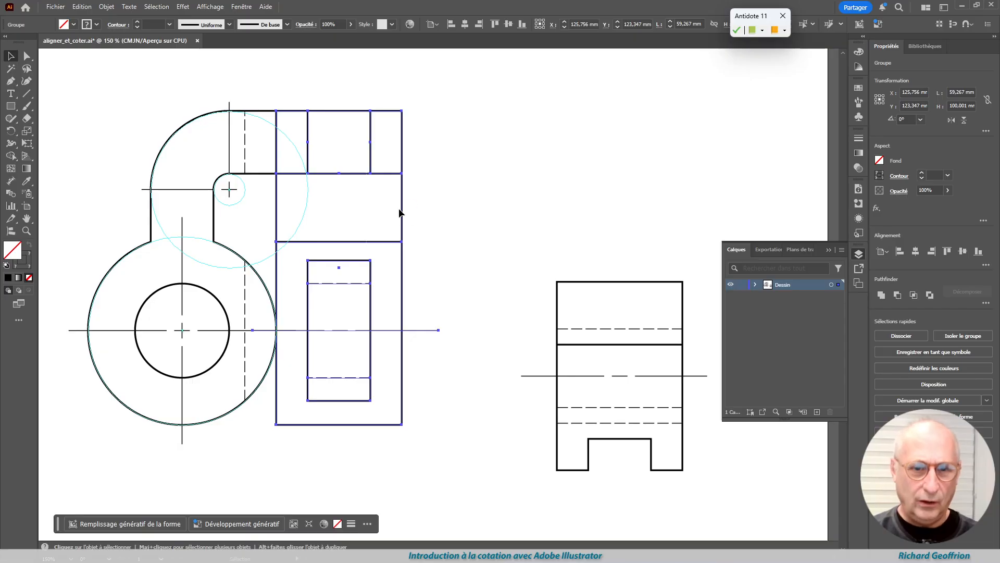
left_click_drag(401, 211, 508, 211)
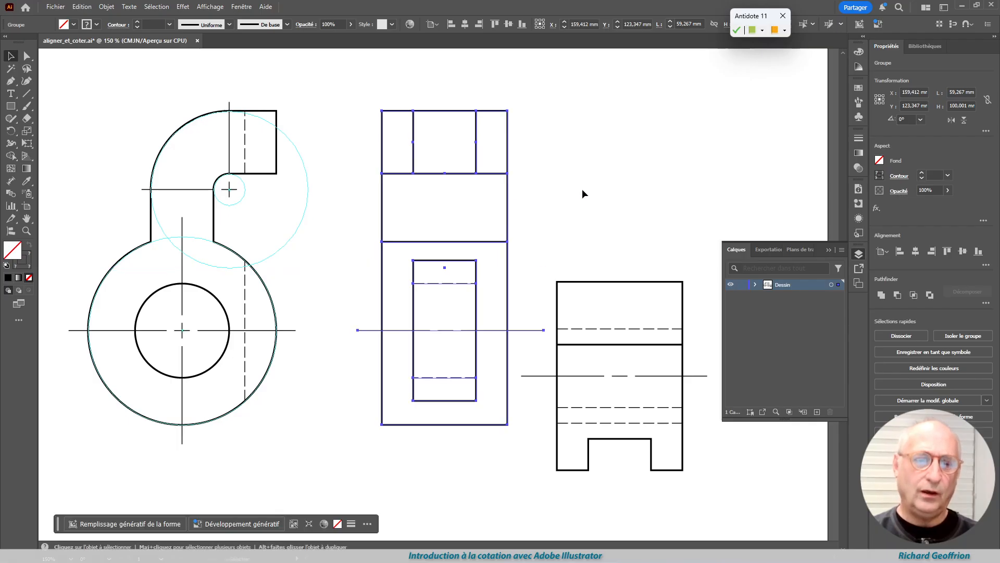
Step: Move the shorter notched view above the tall rectangular view and snap its lower corner to that view's matching upper corner
scroll(582, 188, "up", 3)
scroll(567, 284, "down", 3)
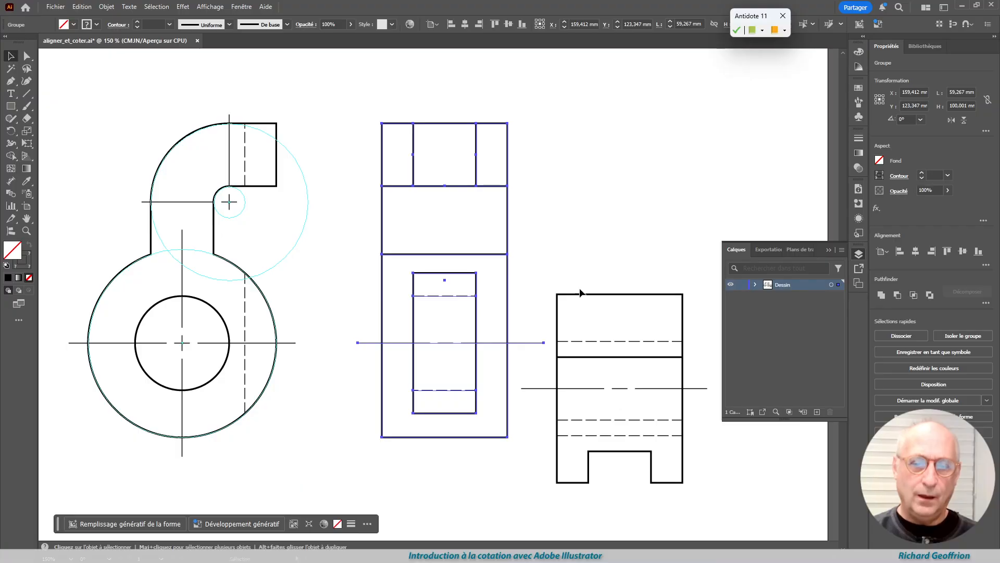
mouse_move(629, 298)
left_mouse_down()
mouse_move(581, 102)
mouse_move(594, 100)
left_mouse_up()
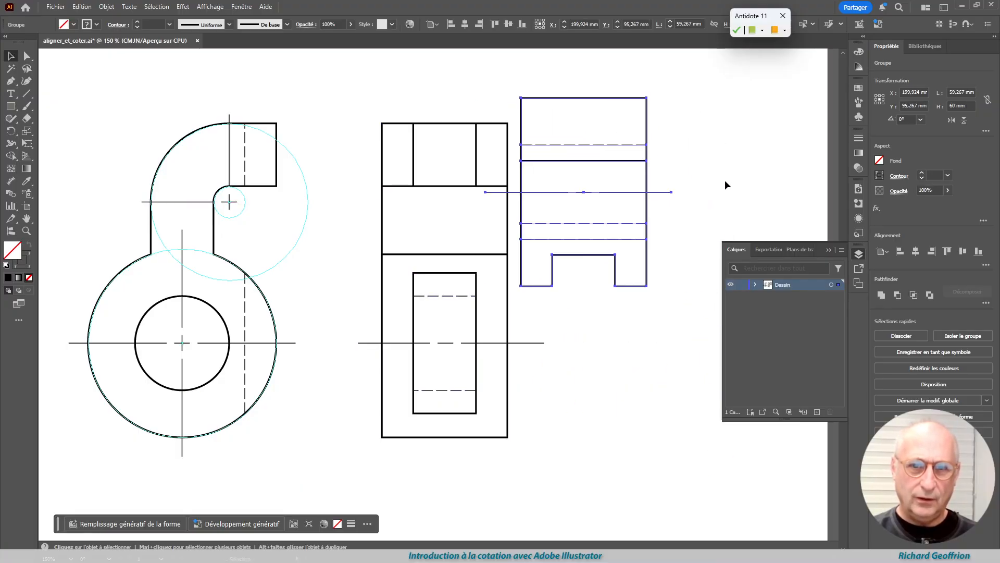
scroll(664, 189, "up", 8)
left_click_drag(574, 284, 373, 104)
left_click(533, 242)
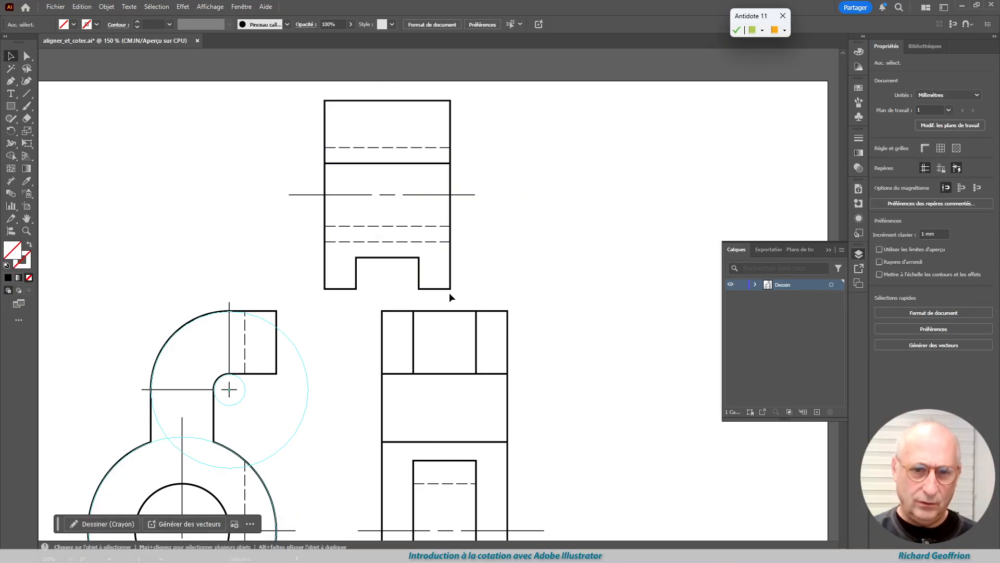
left_click_drag(450, 290, 507, 311)
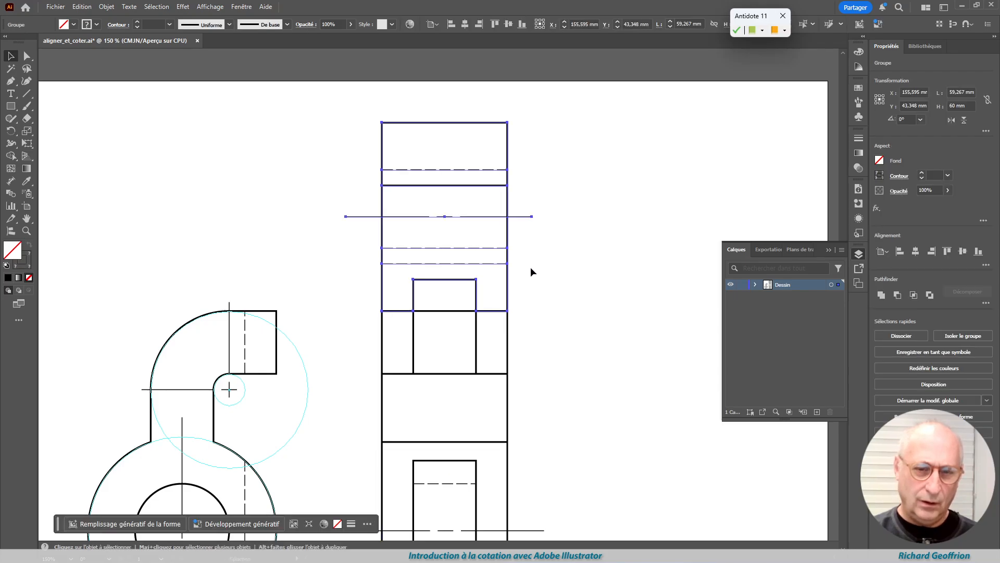
Step: Move the notched view straight up about 10 mm to separate it from the tall view below
scroll(530, 267, "up", 2)
scroll(558, 275, "down", 1)
scroll(560, 279, "right", 3)
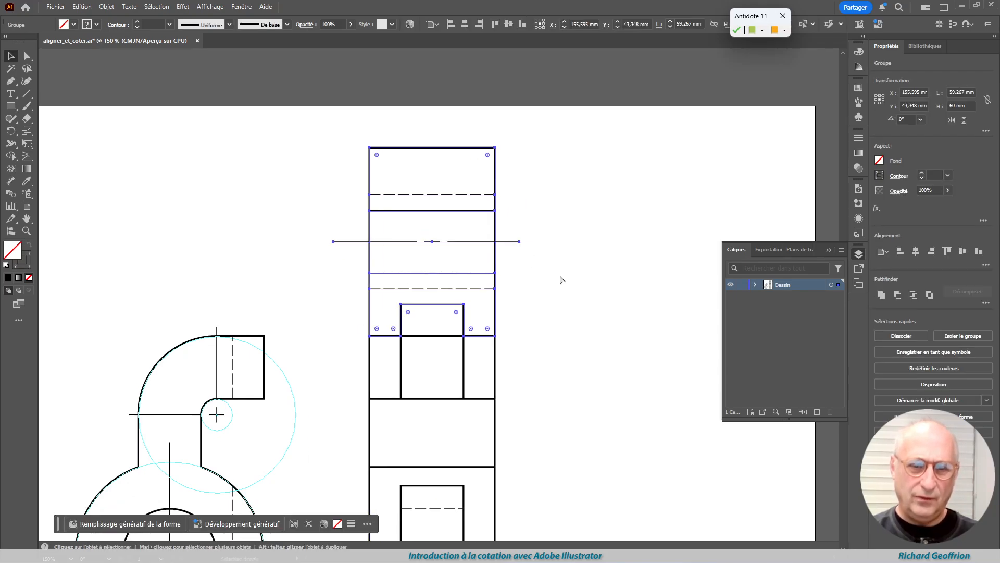
scroll(473, 343, "down", 2)
scroll(473, 342, "up", 1)
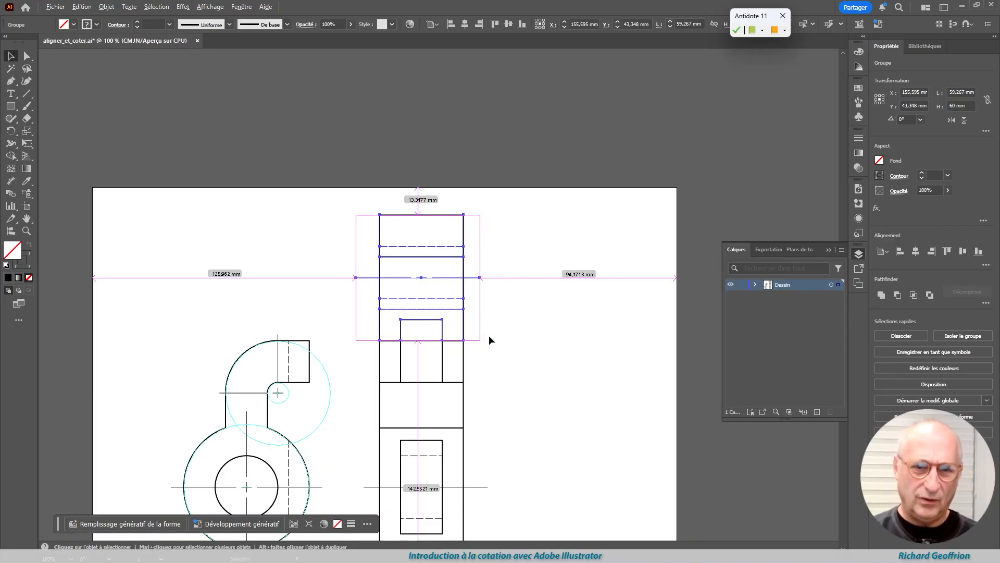
left_click_drag(429, 211, 429, 191)
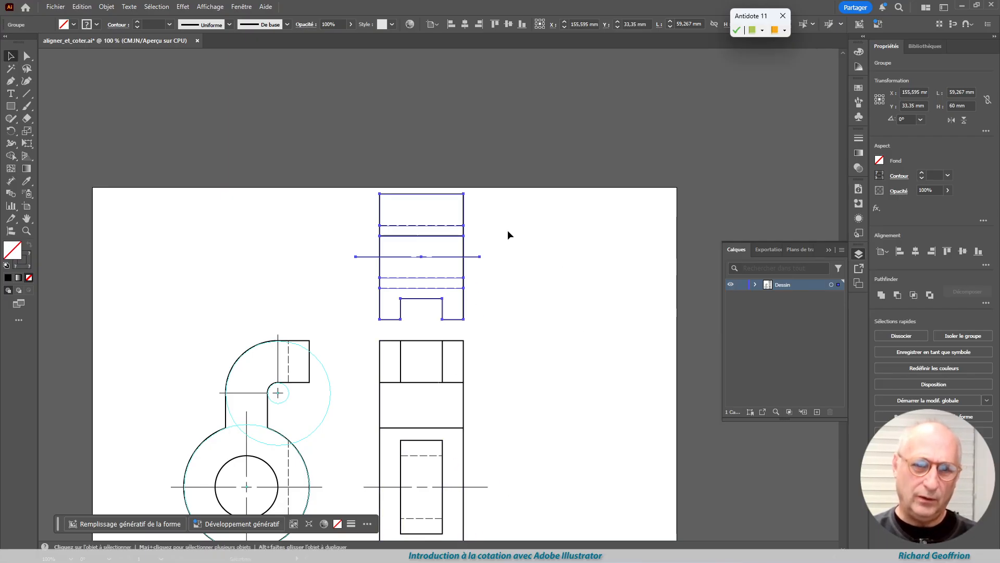
Step: Rotate the notched view above the tall rectangular view by 90°
left_click_drag(419, 230, 420, 232)
key("r")
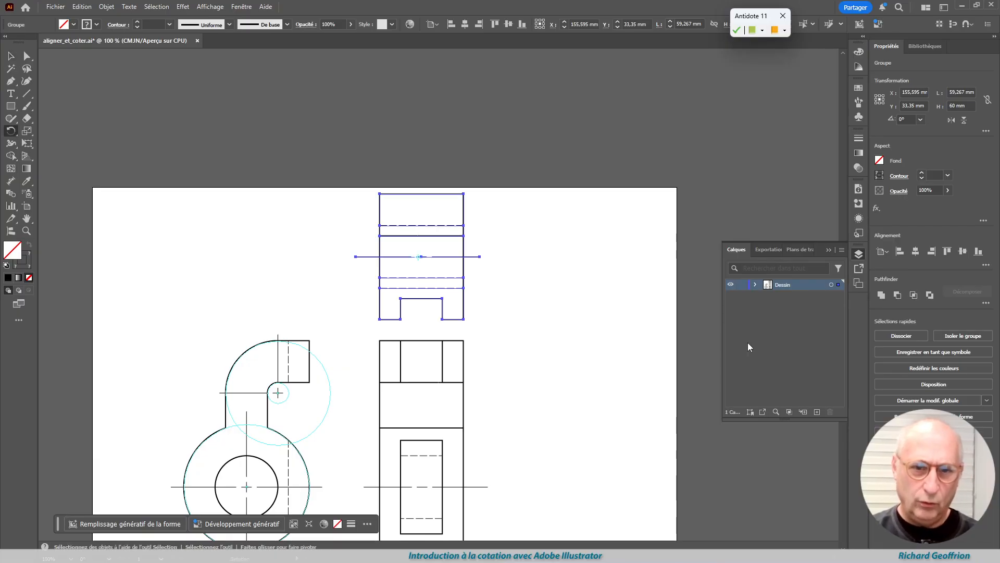
key("Return")
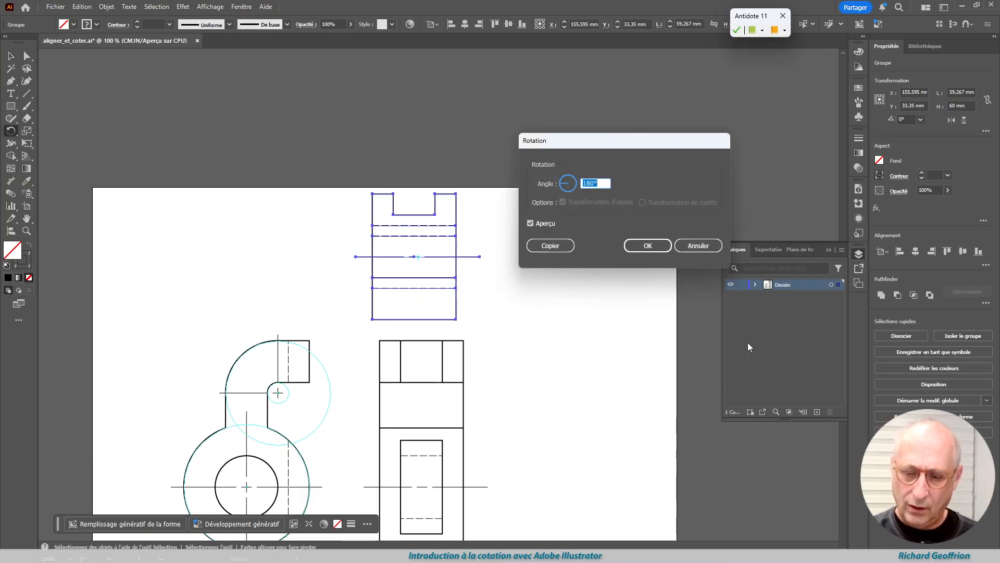
type("90")
key("Return")
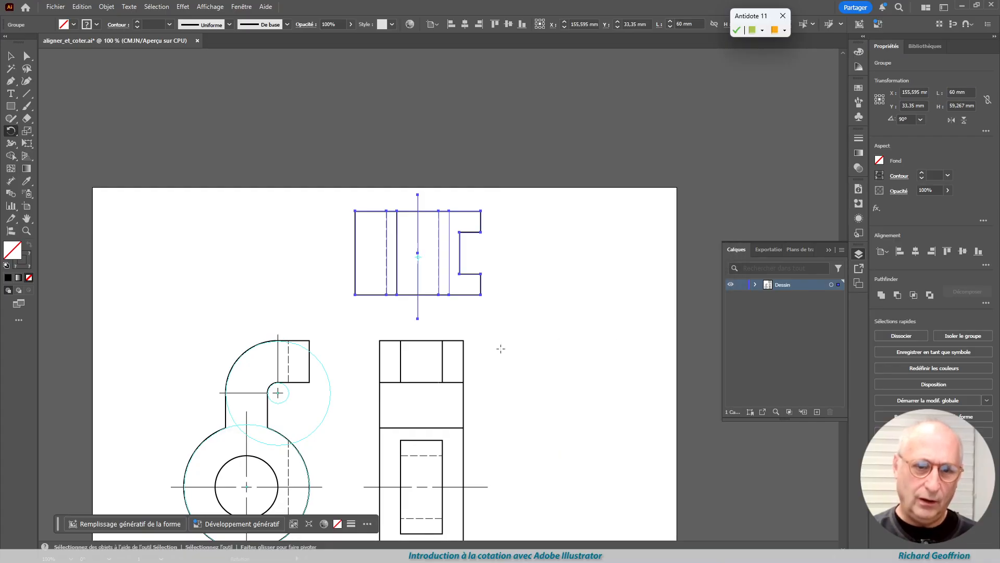
Step: Snap the notched view's lower corner to the hook view's upper corner, then move it straight up about 24 mm
left_click(11, 55)
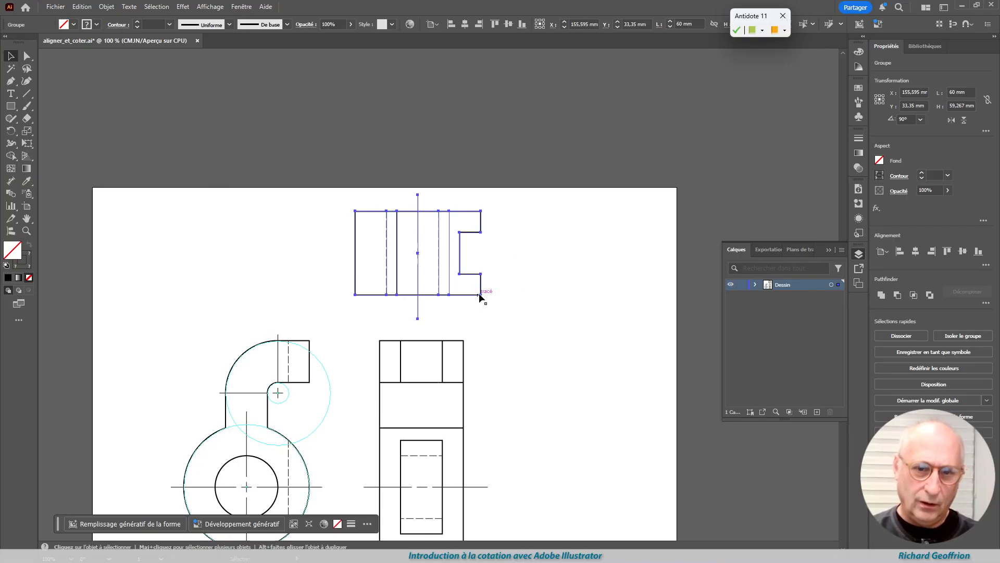
left_click_drag(480, 294, 311, 344)
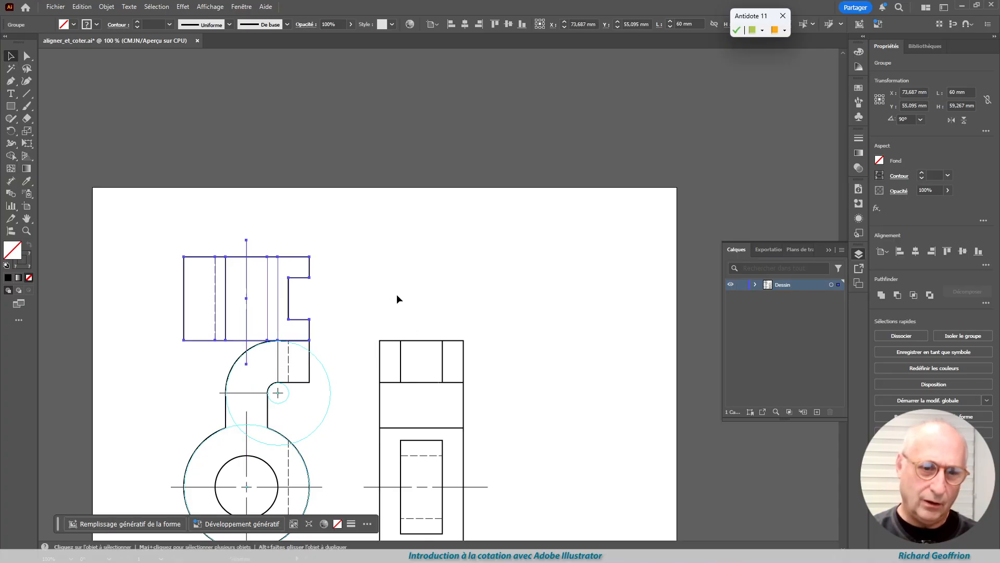
scroll(260, 302, "down", 3)
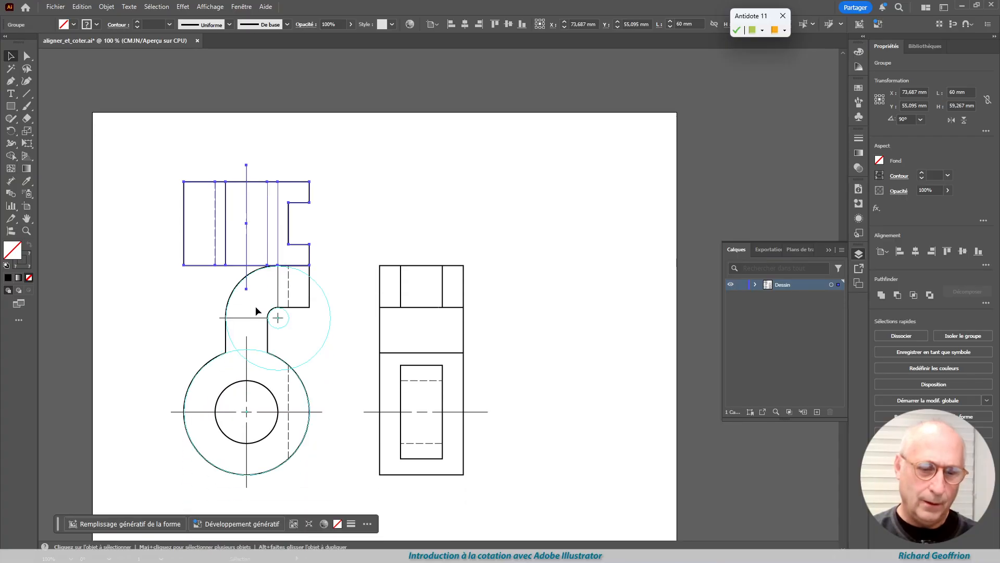
left_click_drag(198, 182, 211, 130)
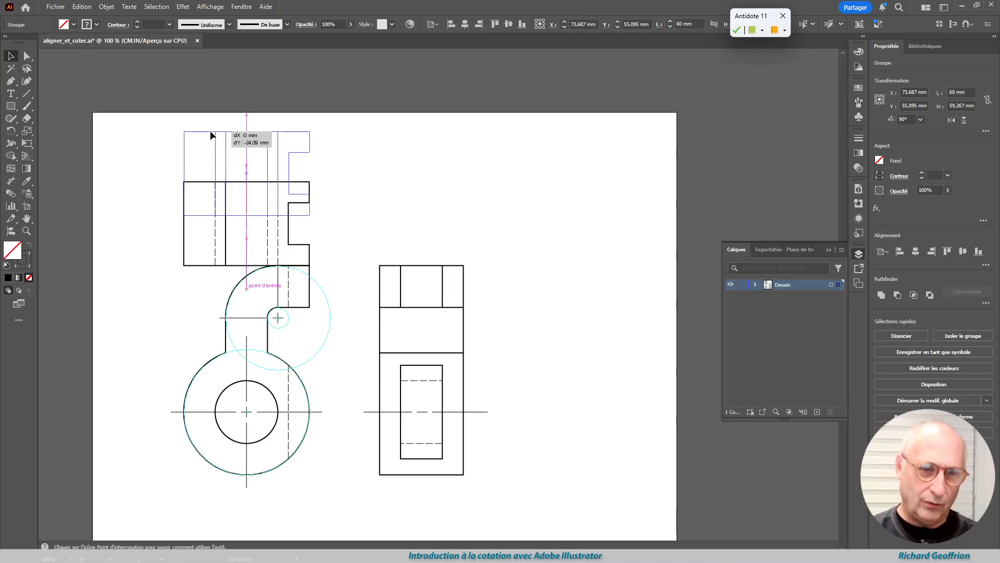
left_click(397, 196)
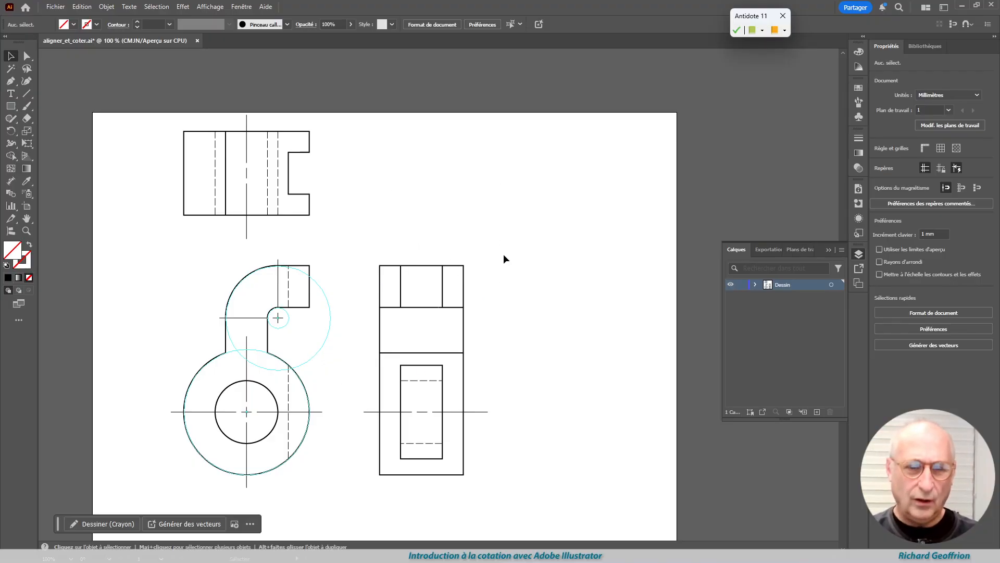
Step: Rotate all three views together 90° clockwise so the hook view lies horizontally
scroll(545, 358, "down", 1)
scroll(546, 358, "right", 1)
scroll(520, 359, "left", 6)
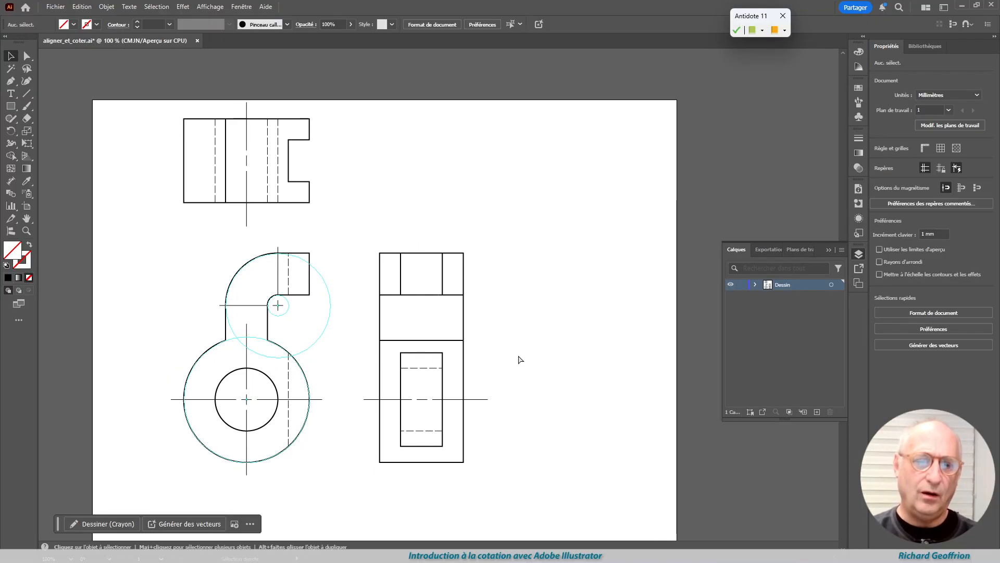
scroll(363, 370, "down", 1)
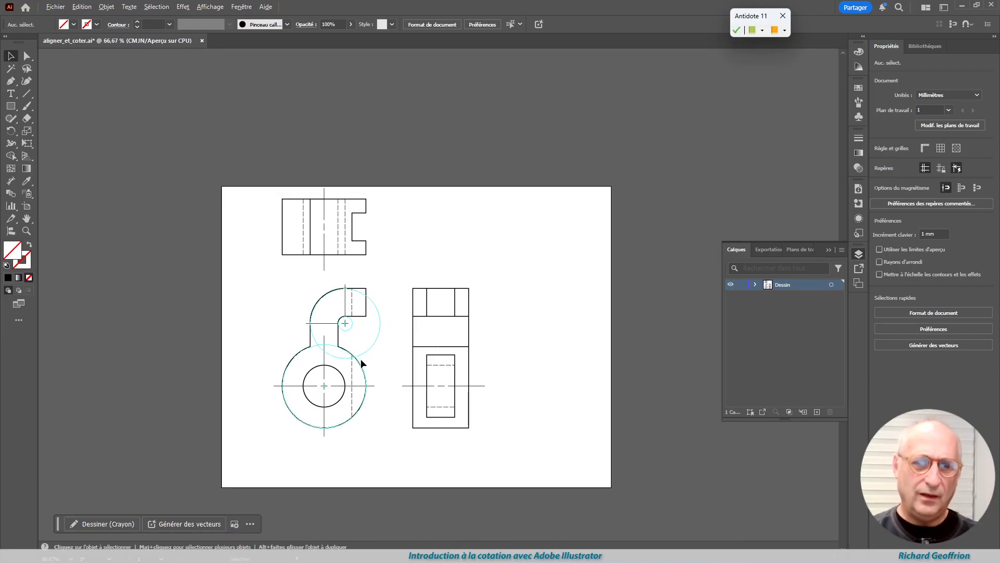
left_click_drag(237, 149, 554, 472)
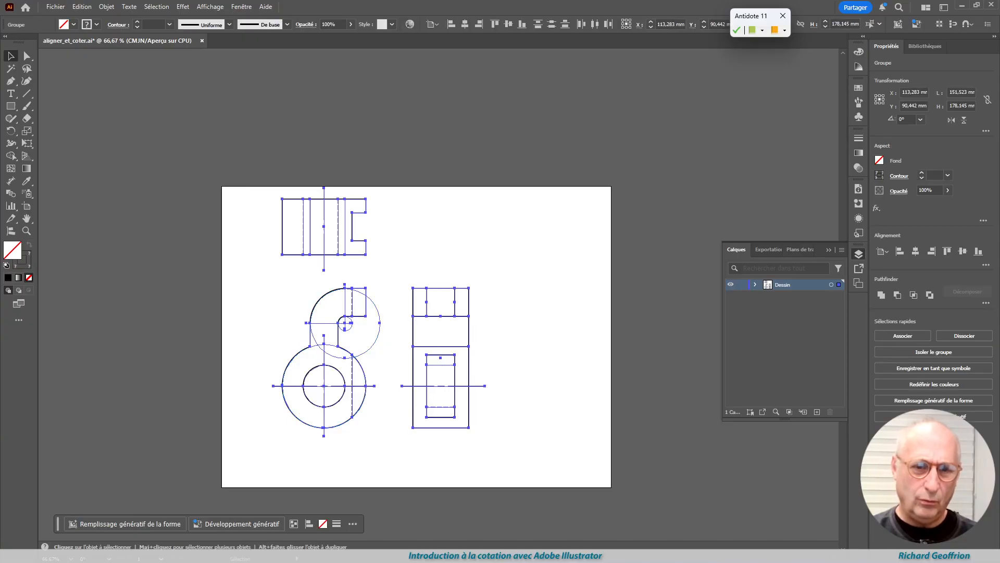
key("r")
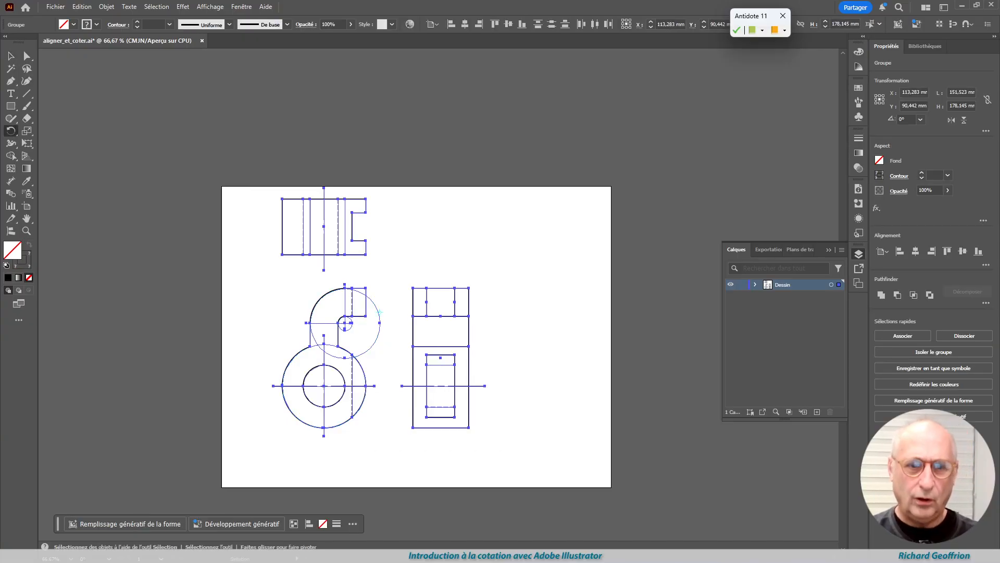
key("Return")
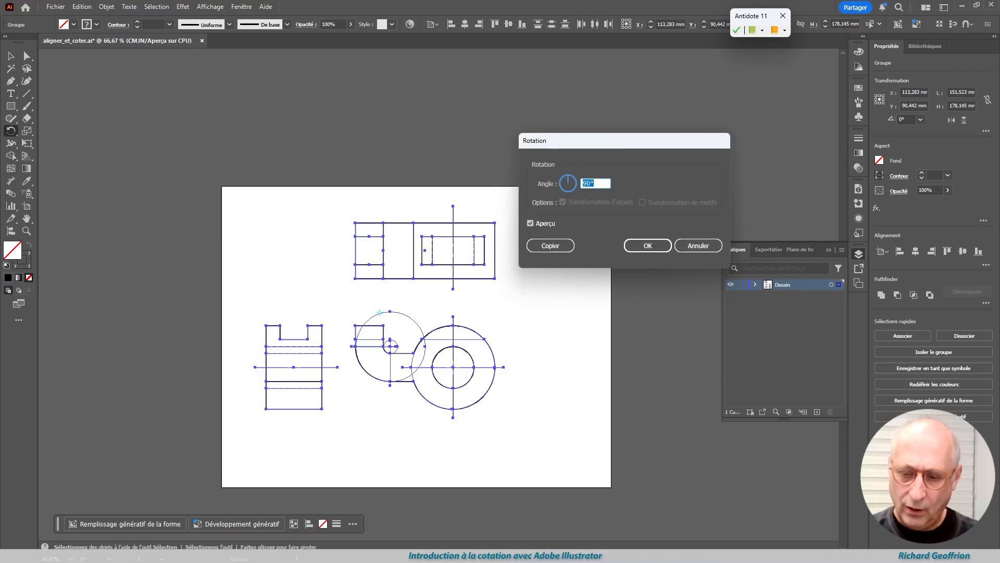
key("Return")
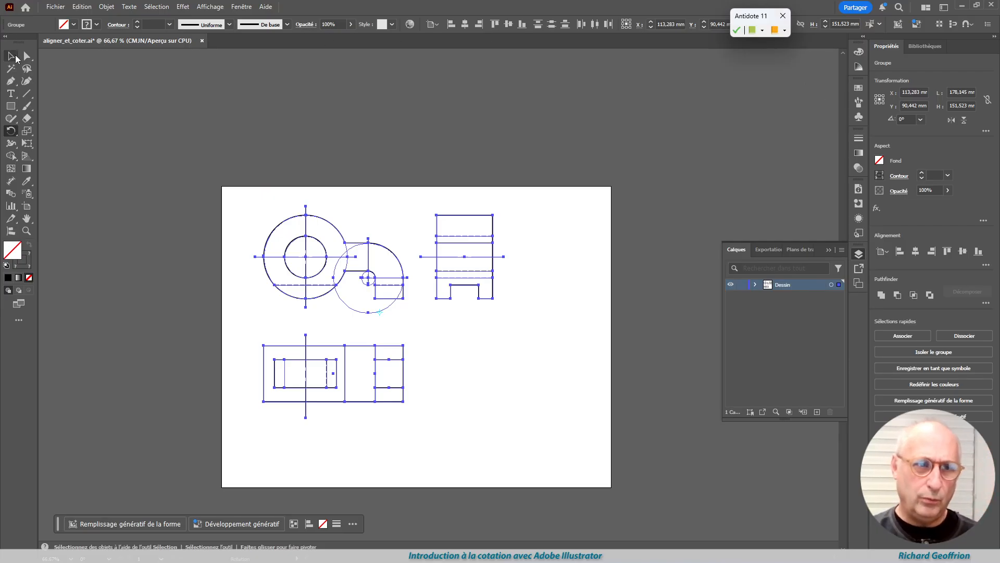
left_click(12, 62)
left_click(498, 415)
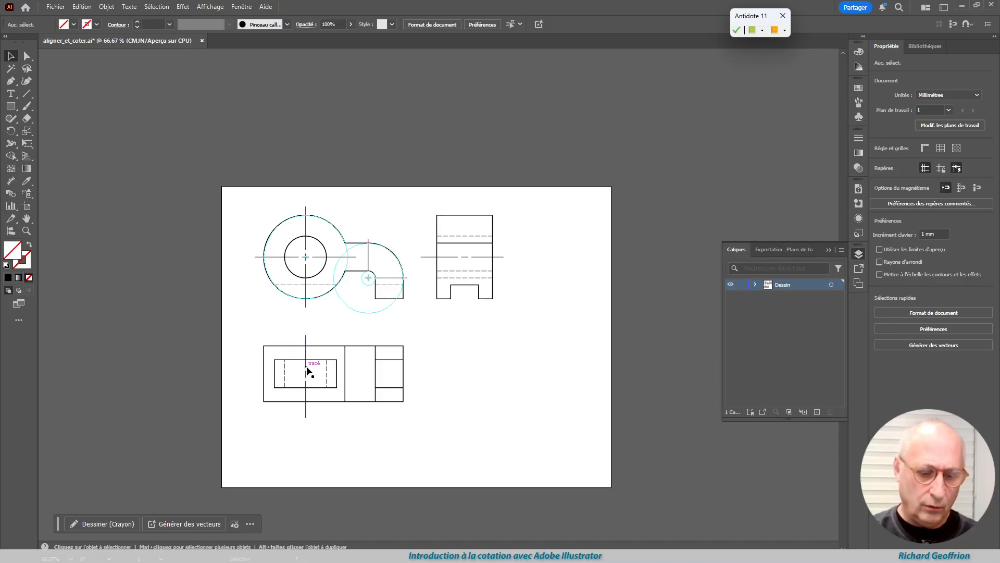
Step: Keep the keyboard increment at 1 mm in the preferences and nudge the notched view 17 mm horizontally away from the hook view
key("ctrl+k")
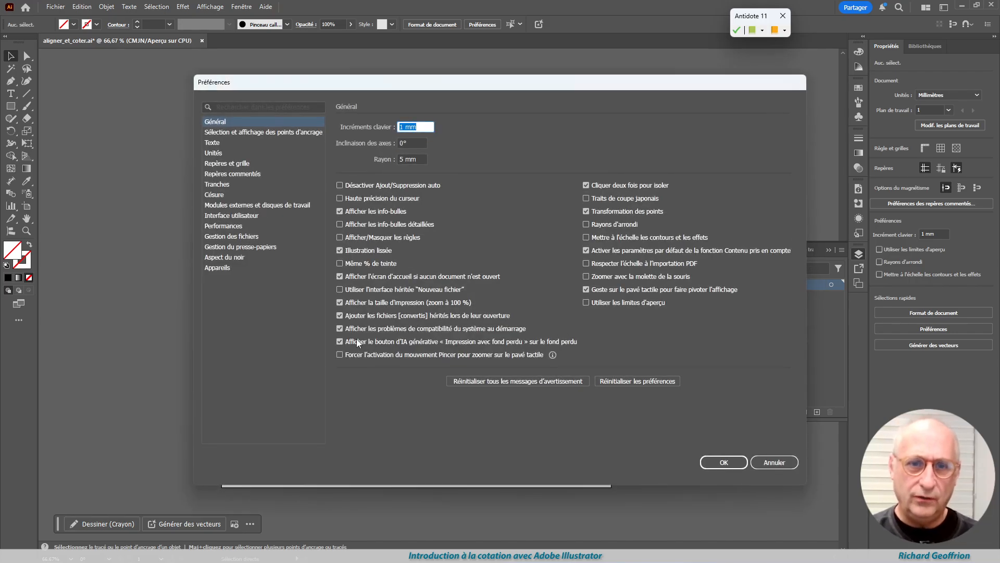
left_click(723, 462)
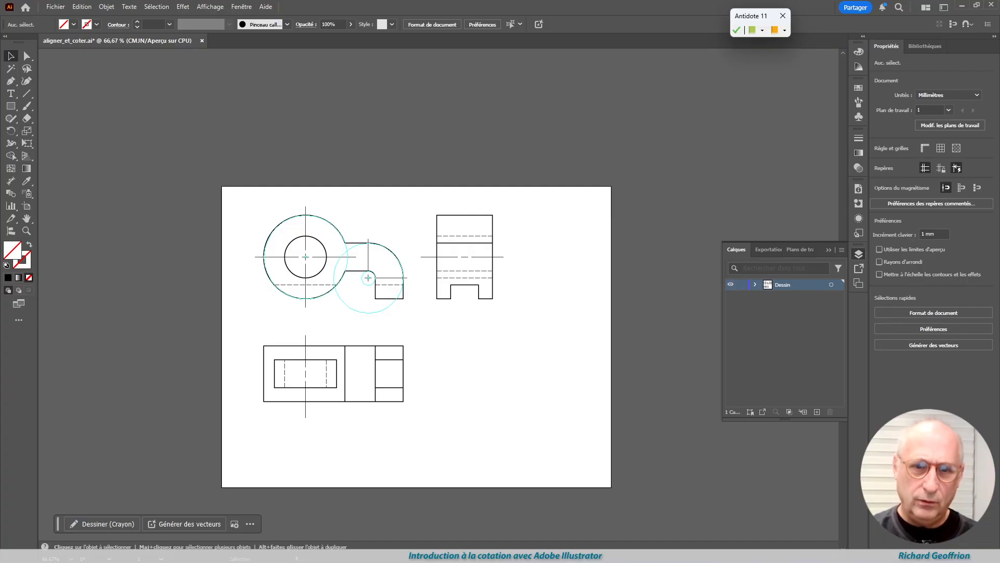
left_click_drag(418, 205, 515, 309)
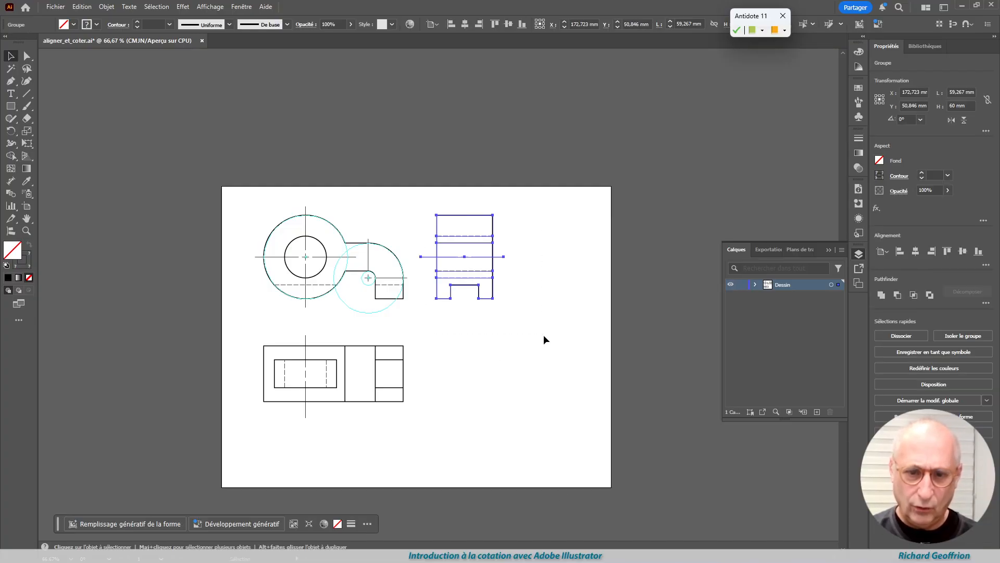
key("Right")
key("Right")
key("Right")
key("Right")
key("Right")
key("Right")
key("Right")
key("Right")
key("Right")
key("Right")
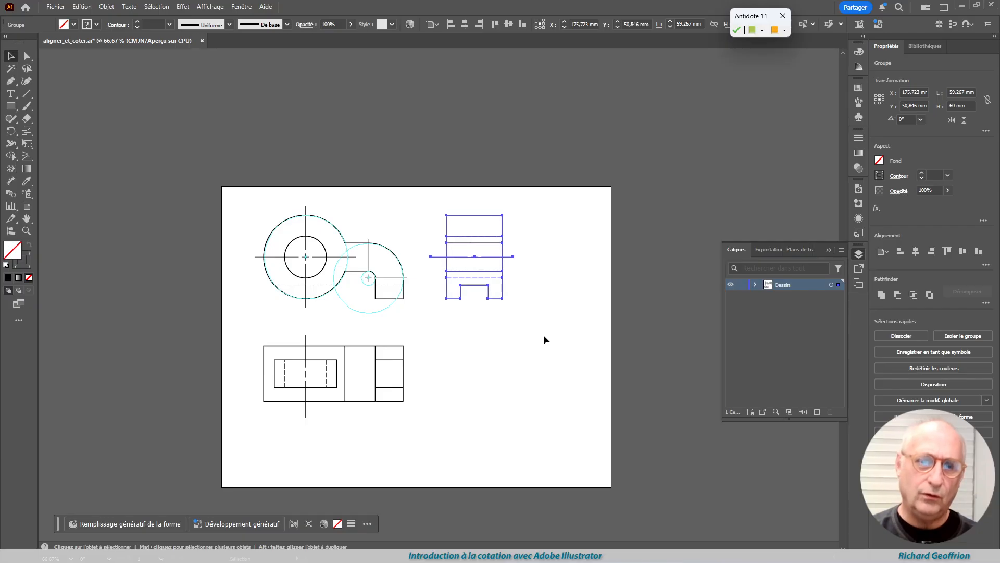
key("Right")
key("Right")
key("Right")
key("Right")
key("Right")
key("Right")
key("Right")
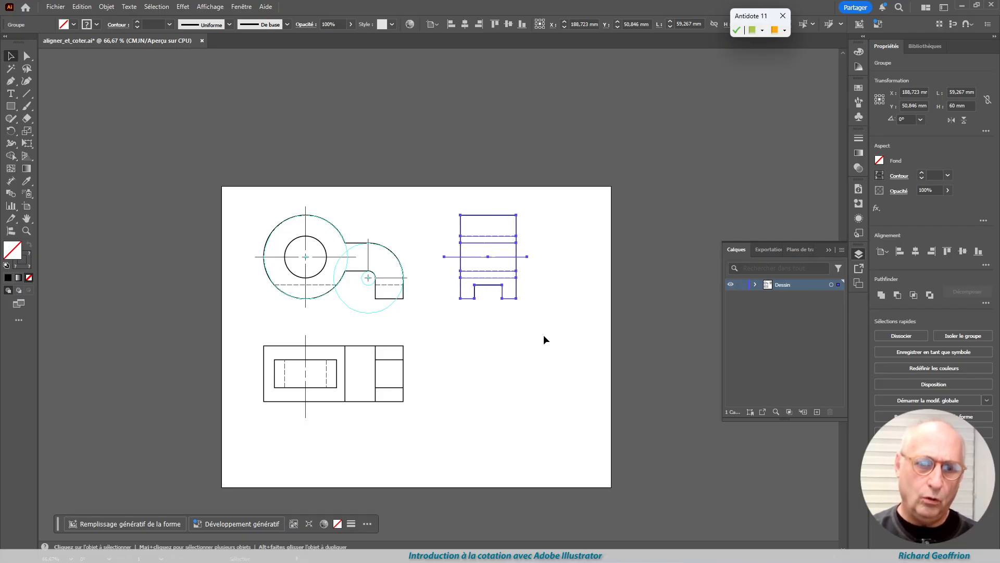
Step: Nudge the rectangular view below the hook view straight down about 9 mm, then deselect it
left_click_drag(478, 448, 483, 453)
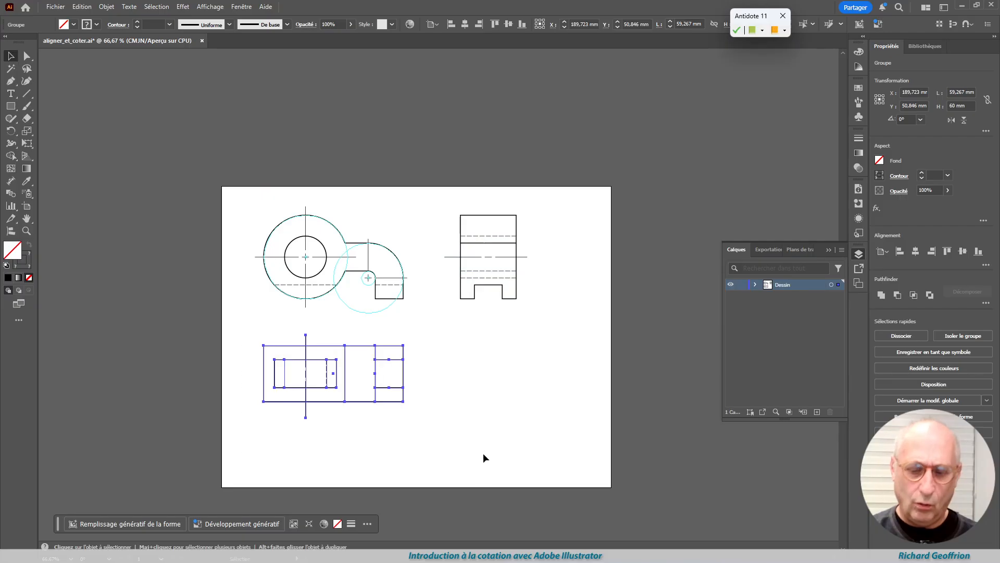
key("Down")
key("Down")
key("Down")
key("Down")
key("Down")
key("Down")
key("Down")
key("Down")
key("Down")
key("Down")
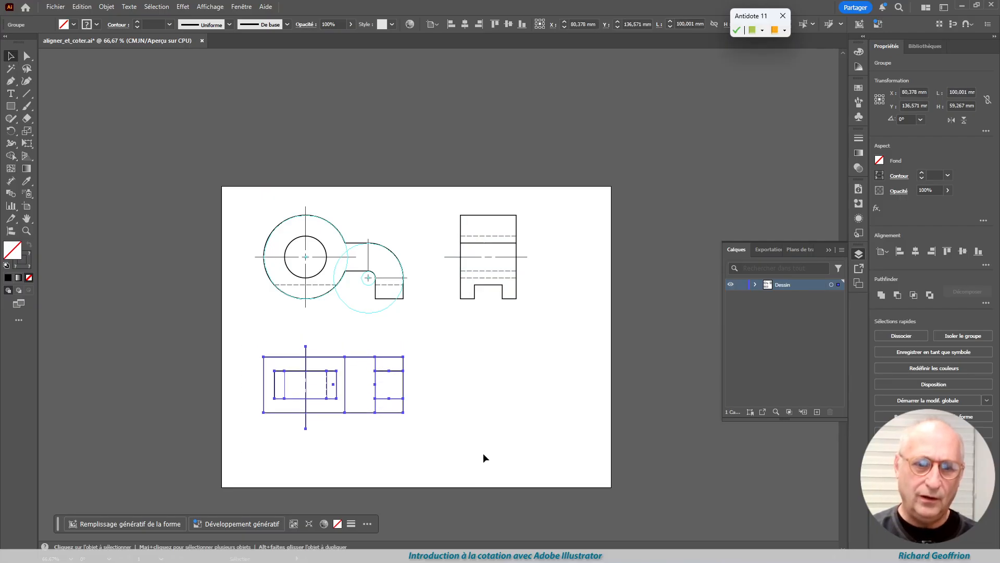
left_click(479, 404)
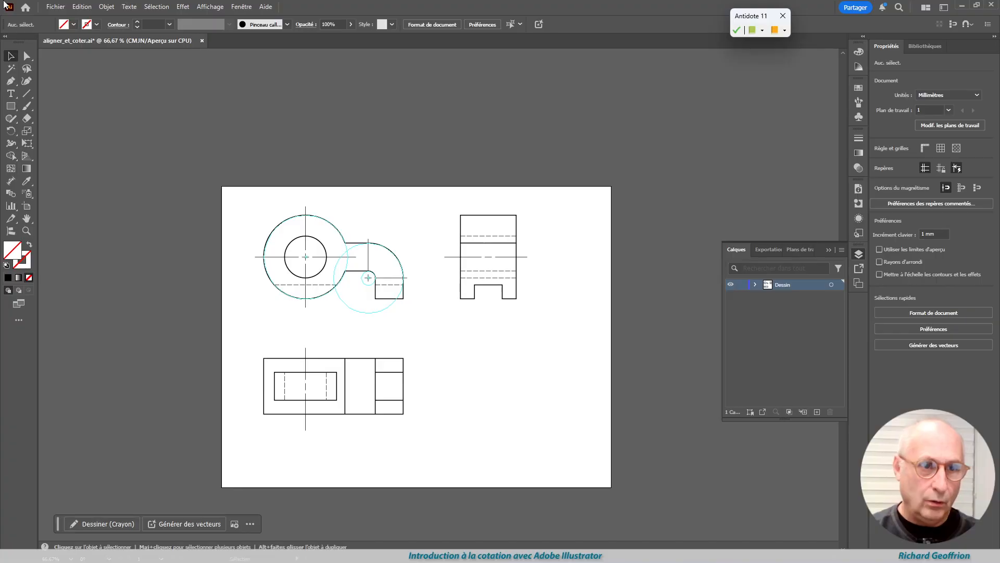
Step: Create a new document from the template gabarit cottation.ait in the Téléchargements folder
left_click(55, 7)
left_click(76, 32)
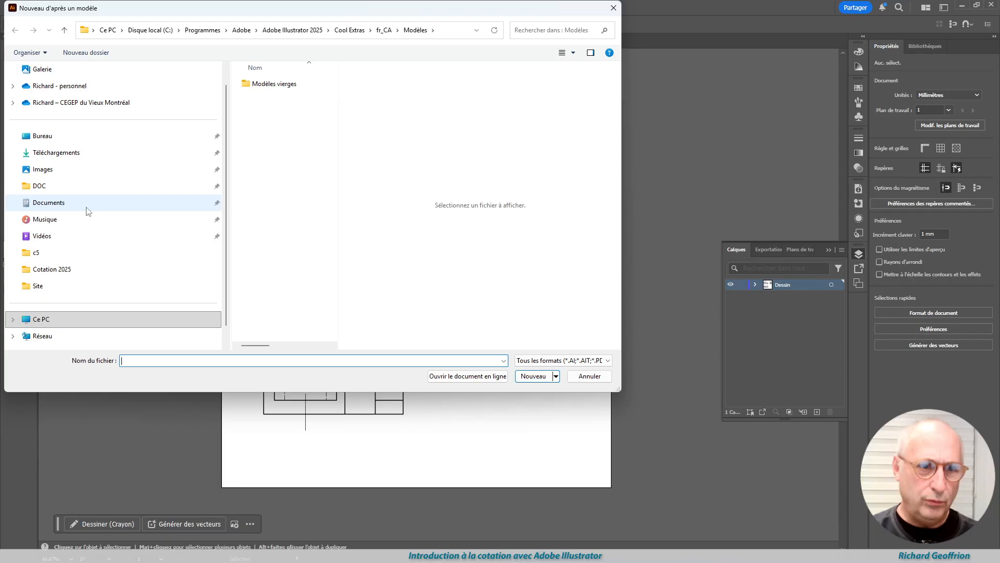
left_click(81, 155)
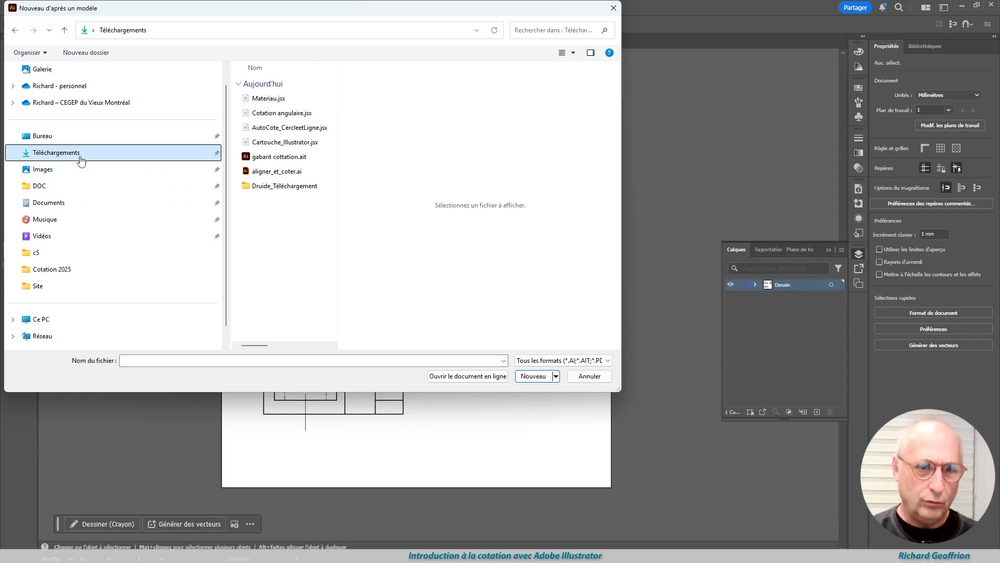
left_click(273, 157)
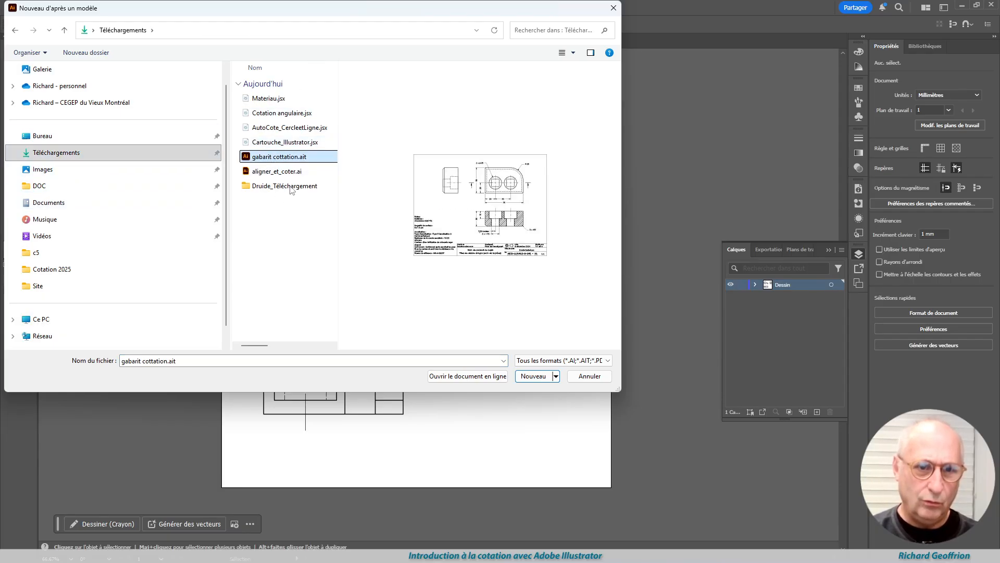
left_click(528, 376)
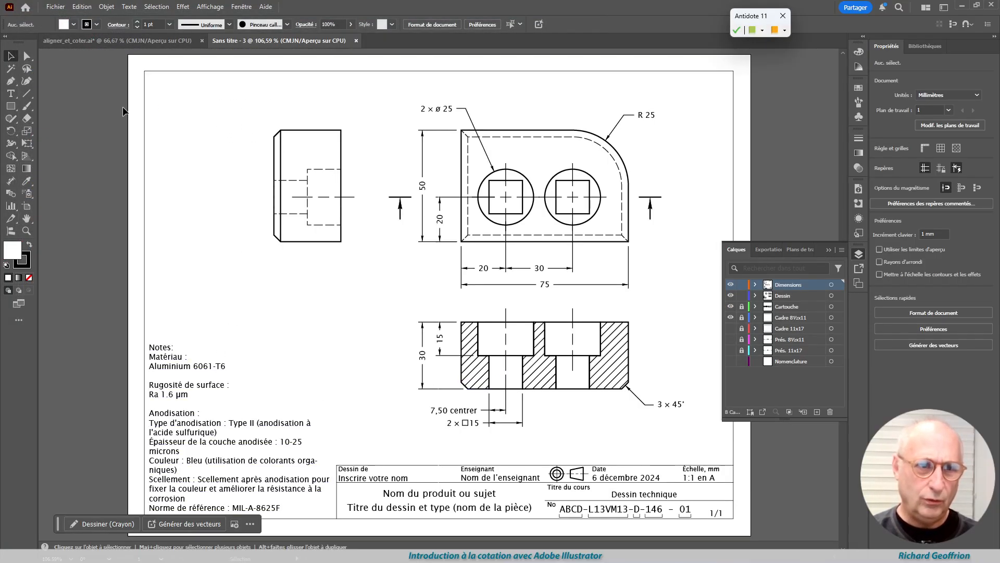
Step: Select the sample side view's outline and draw a slanted 1.5 pt line about 57 mm wide and 12 mm high above it
left_click(26, 56)
left_click_drag(253, 110, 297, 155)
key("backslash")
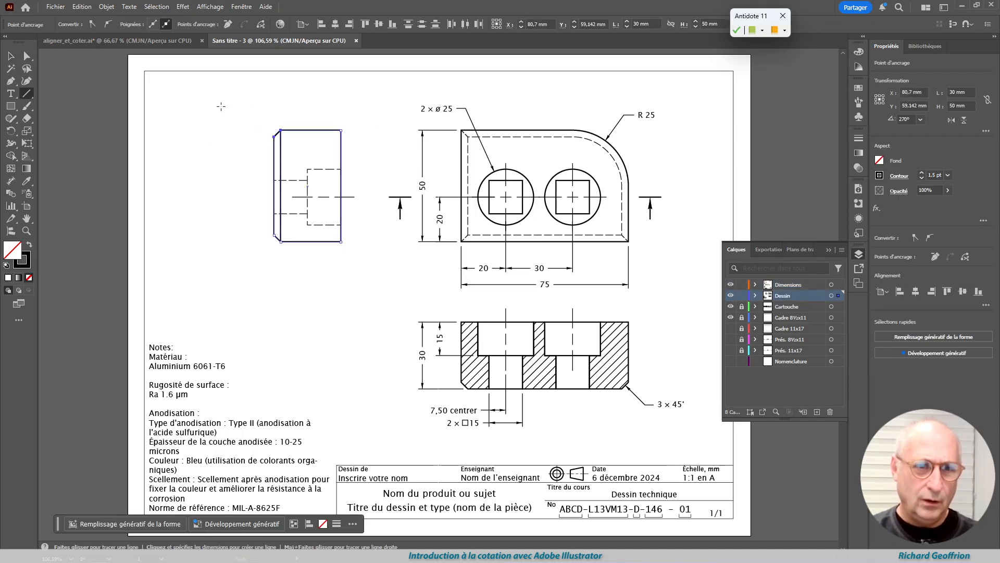
left_click_drag(183, 91, 311, 63)
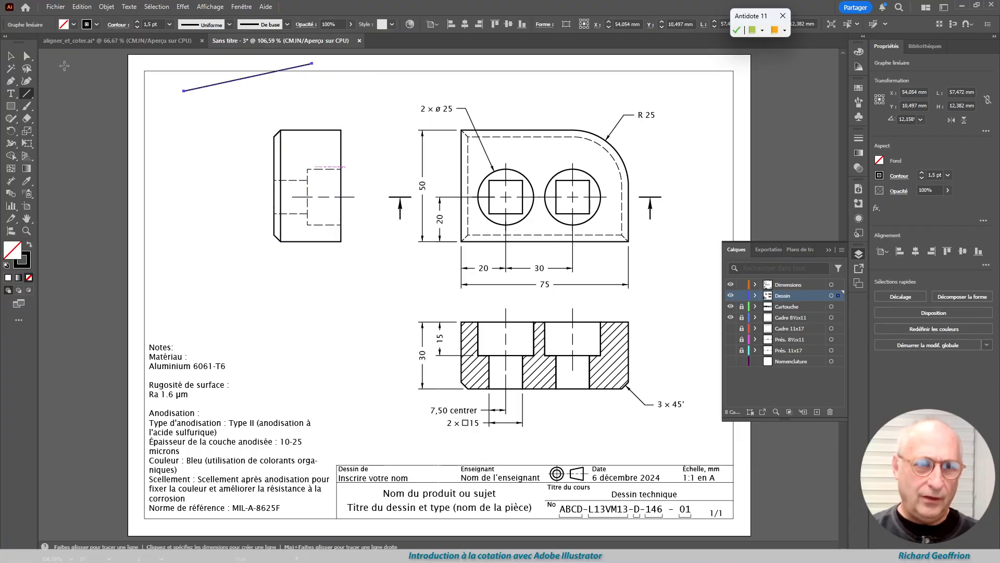
Step: Delete the template's sample views, dimensions and notes, keeping the slanted line, frame and title block
left_click(10, 56)
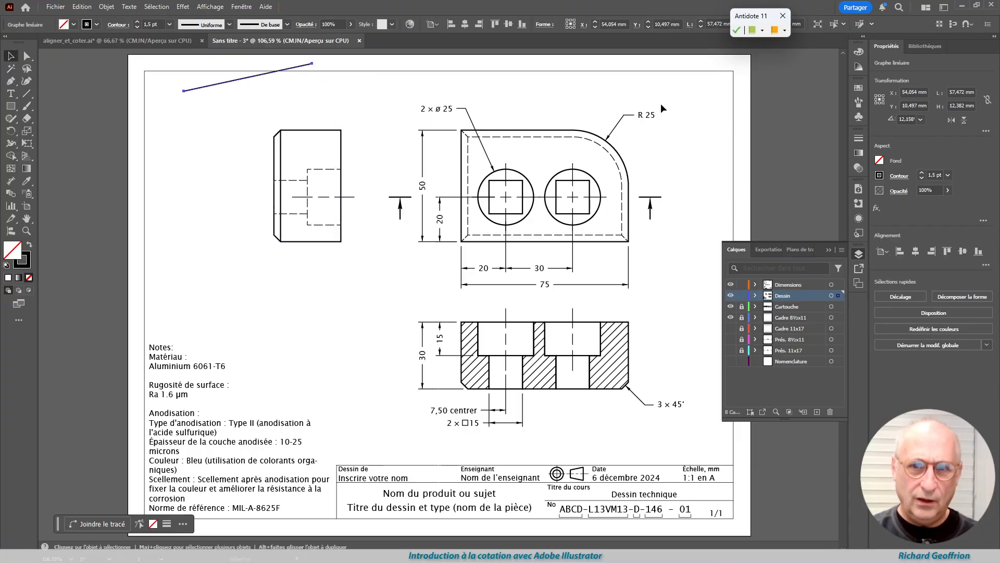
mouse_move(662, 102)
left_mouse_down()
mouse_move(286, 328)
mouse_move(253, 415)
mouse_move(216, 446)
left_mouse_up()
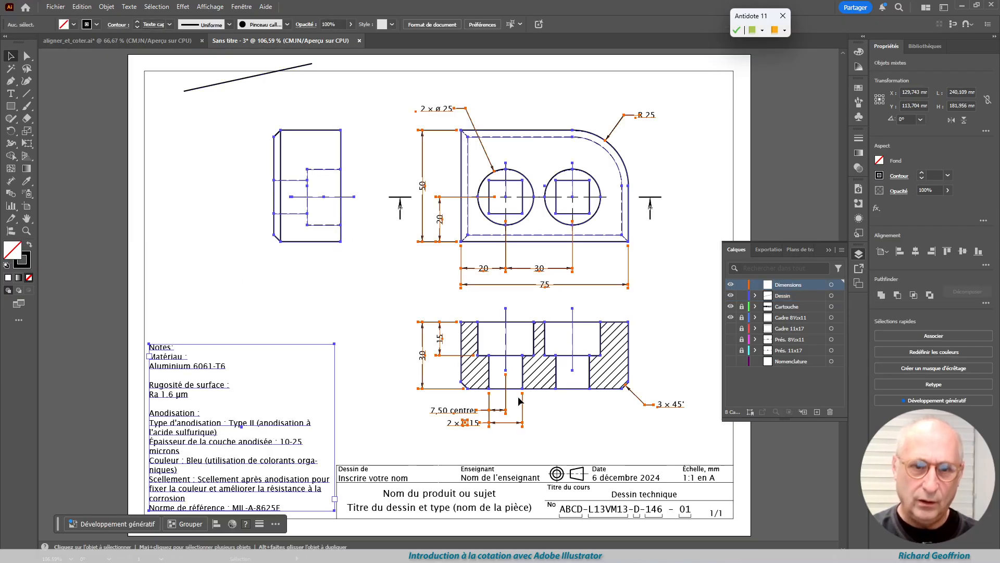
key("Delete")
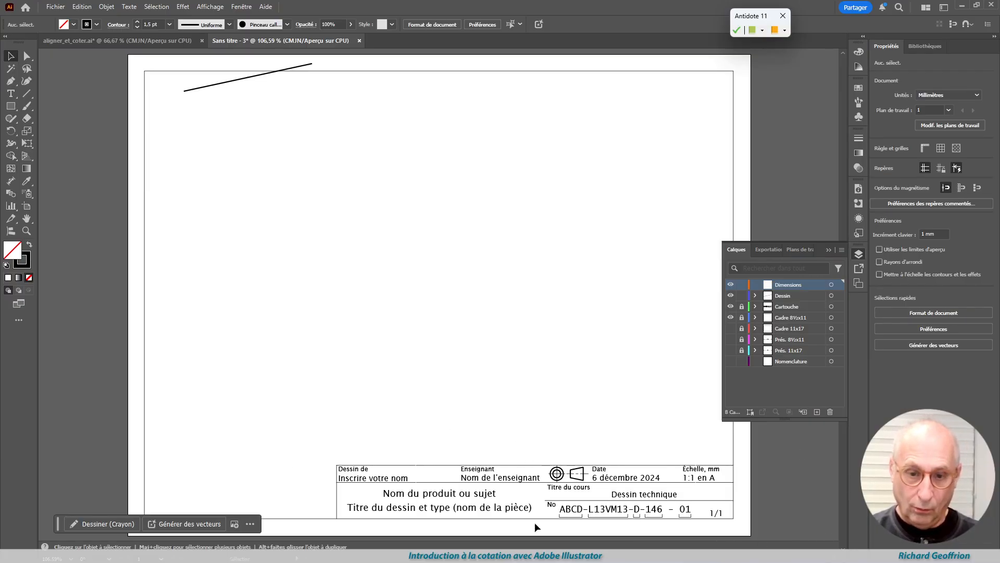
key("a")
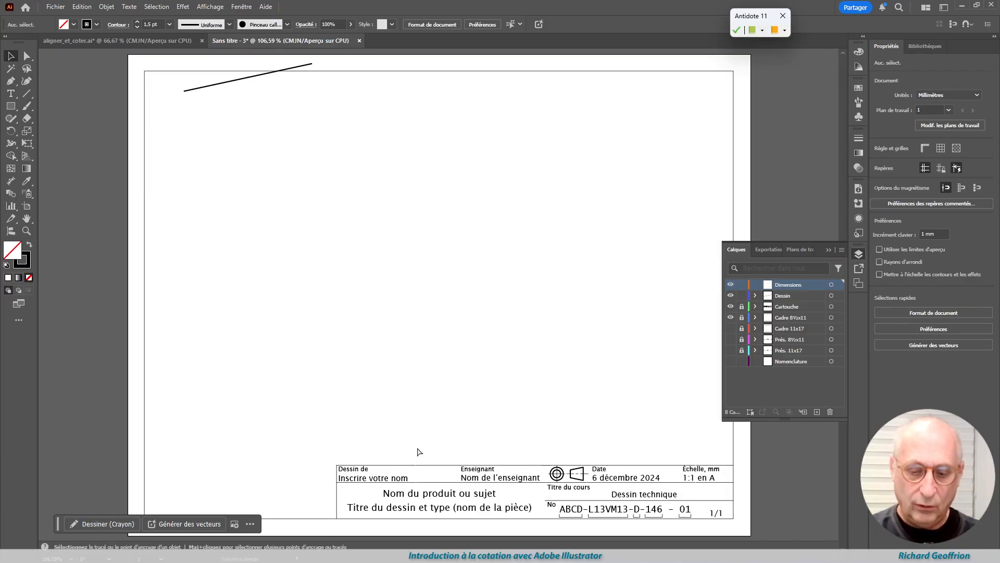
Step: Run the Cartouche_Illustrator.jsx script from Téléchargements to fill the title block: subject "Cotation avec Illustrator, cours 5", title "Pièce à coter", week 05, number 501
key("ctrl+F12")
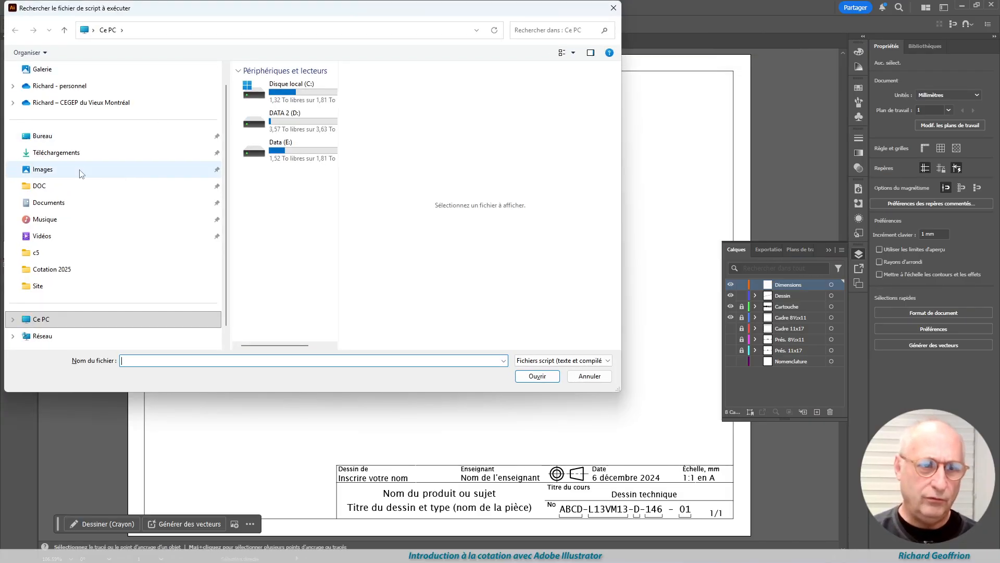
left_click(67, 153)
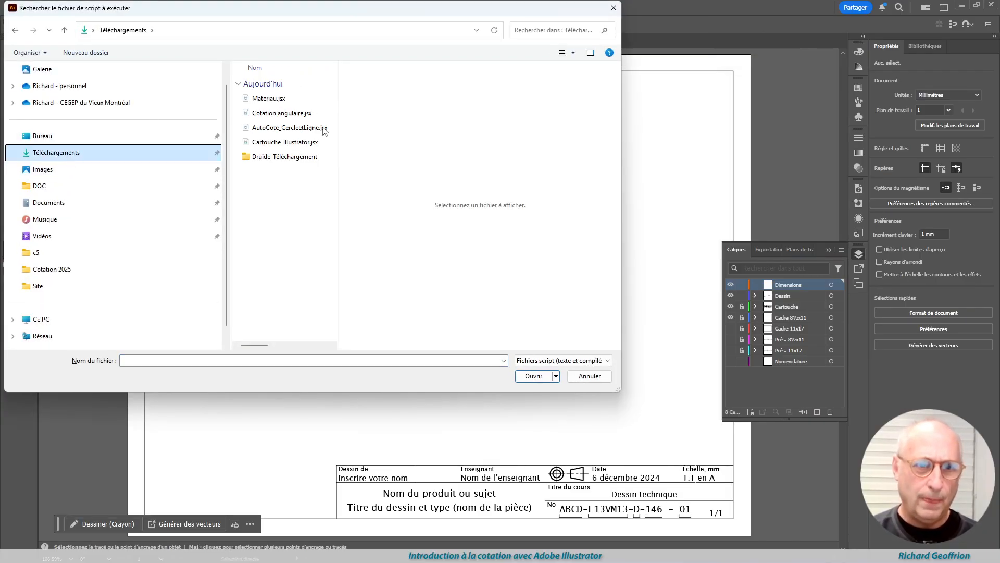
double_click(272, 143)
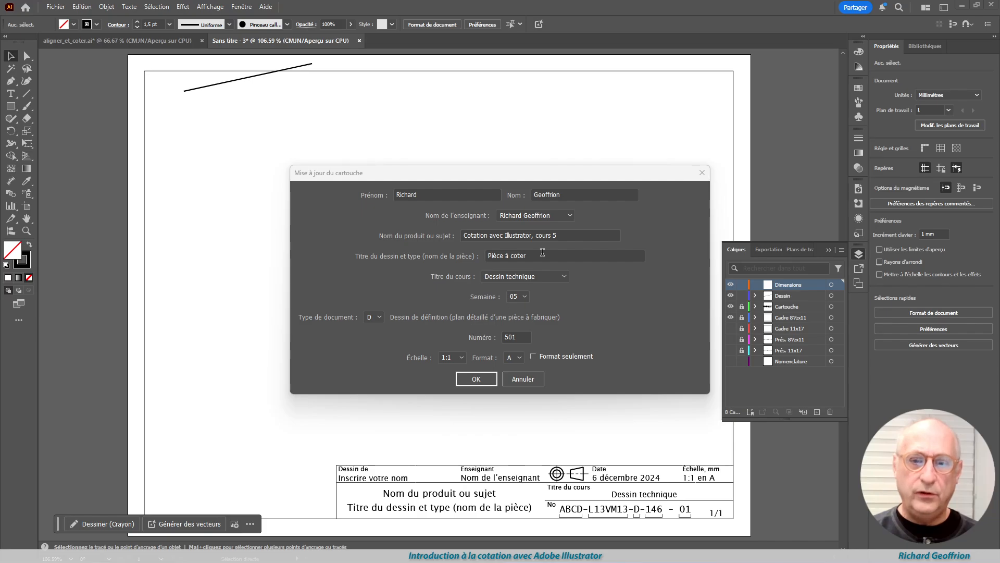
left_click(483, 382)
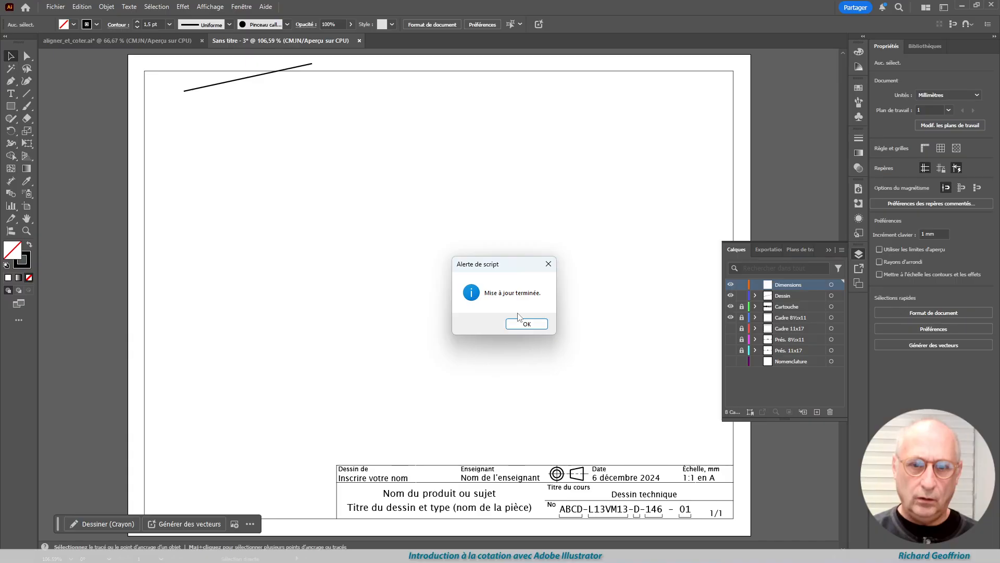
left_click(524, 324)
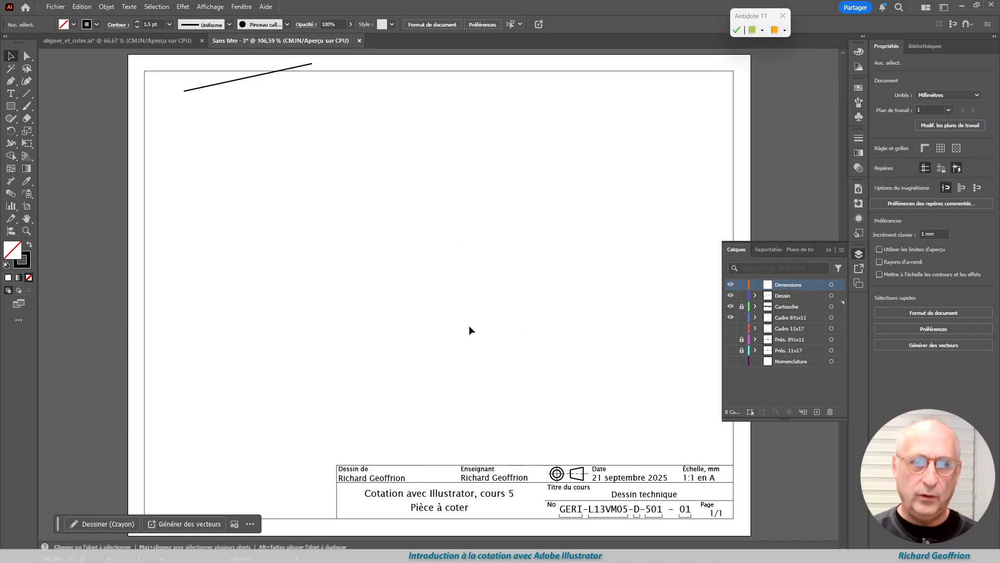
Step: Copy all three part views from aligner_et_coter.ai and paste them onto the Dessin layer of the template document
left_click(115, 44)
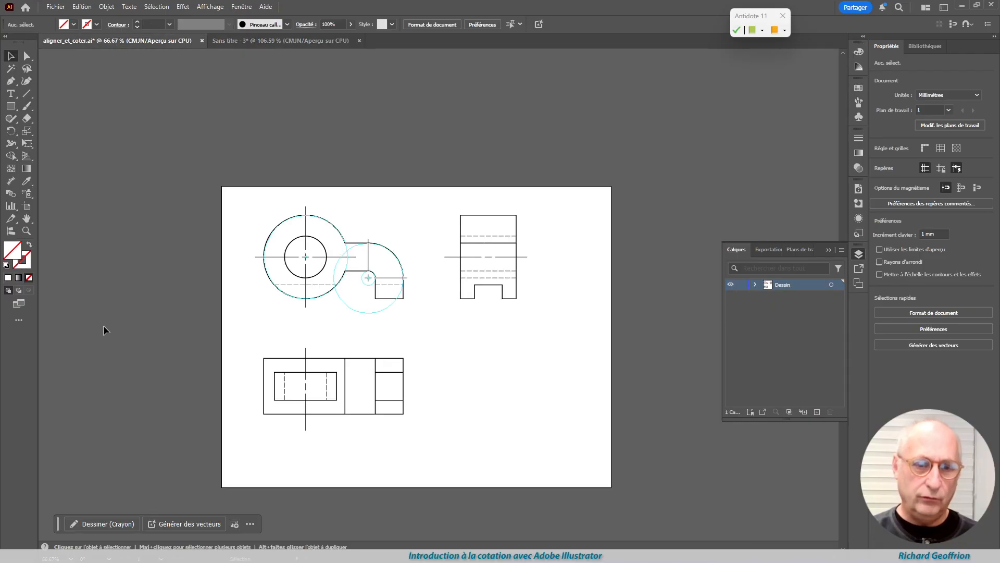
left_click_drag(644, 492, 558, 444)
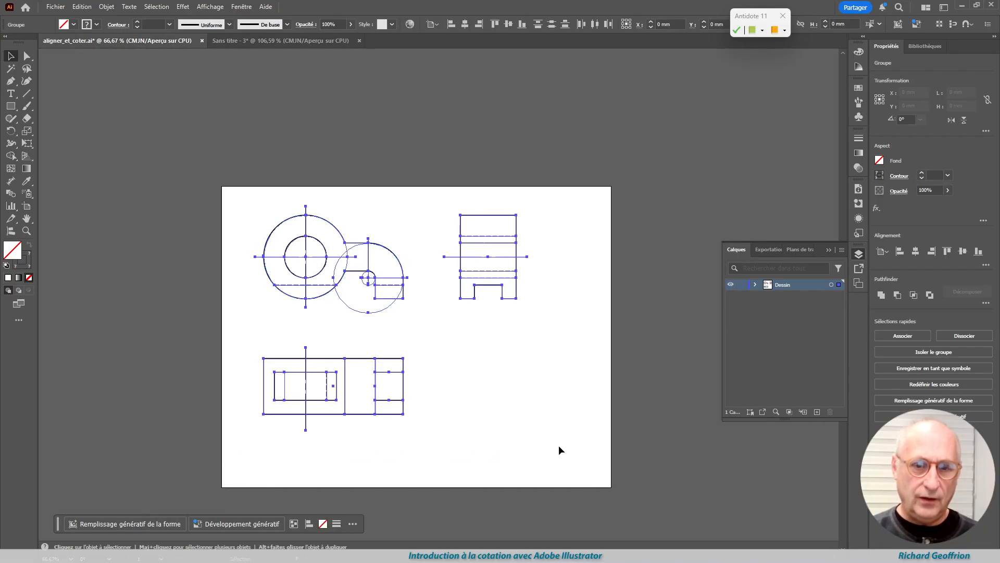
key("a")
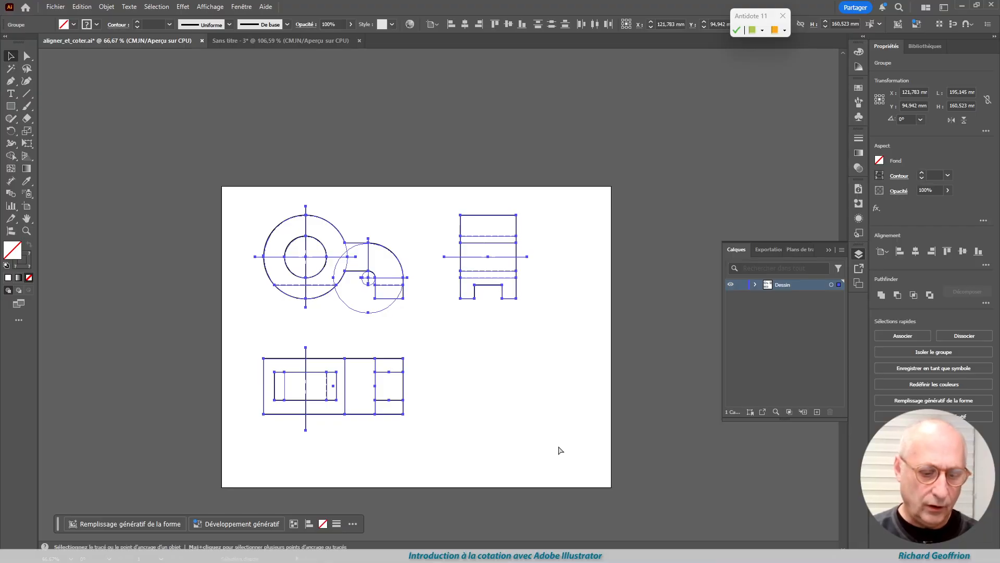
key("v")
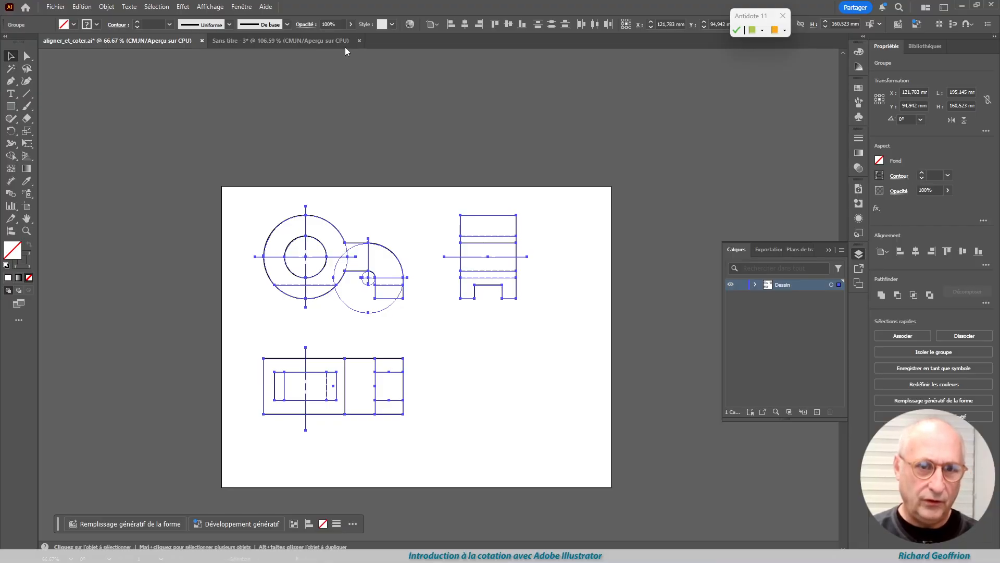
left_click(291, 42)
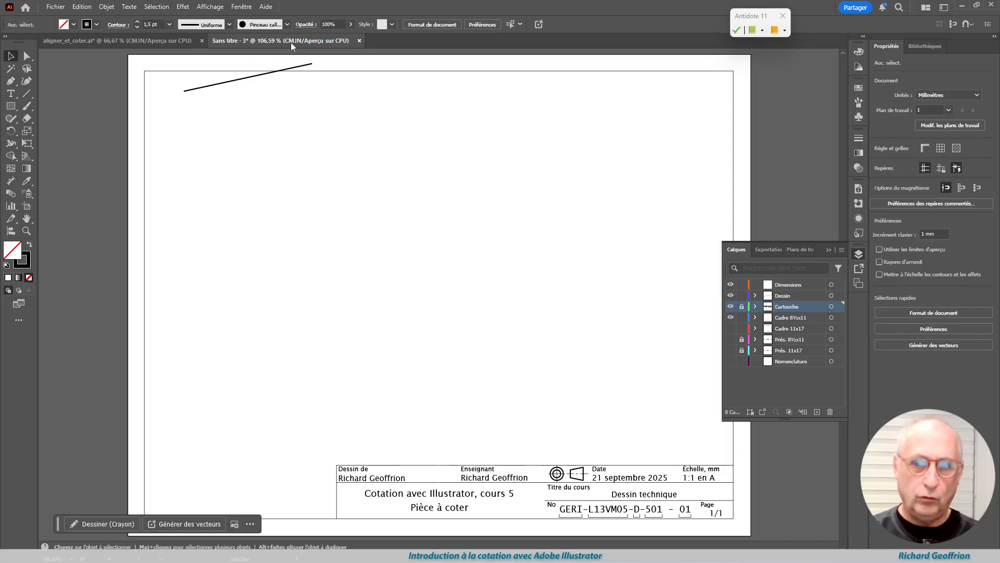
left_click(797, 298)
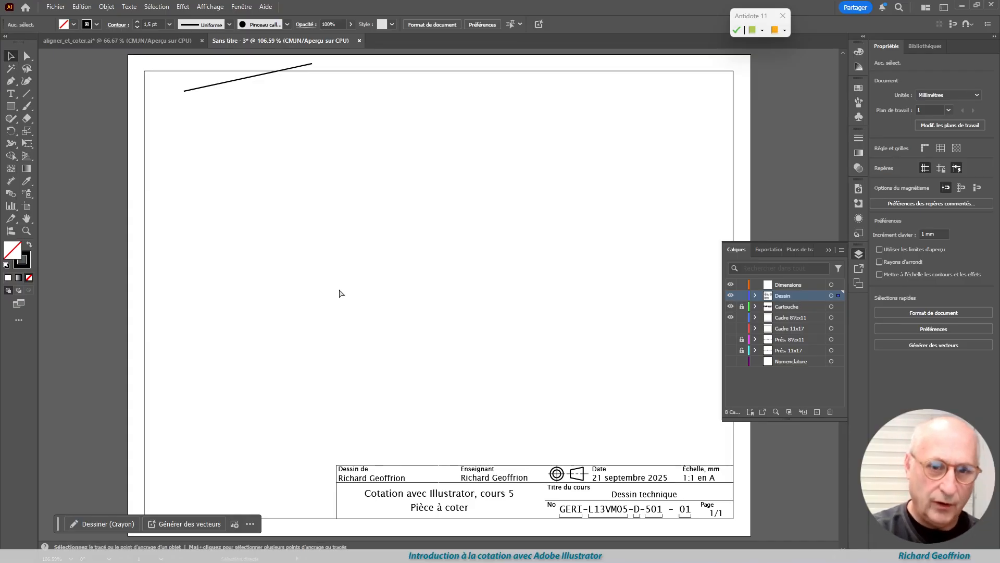
key("ctrl+v")
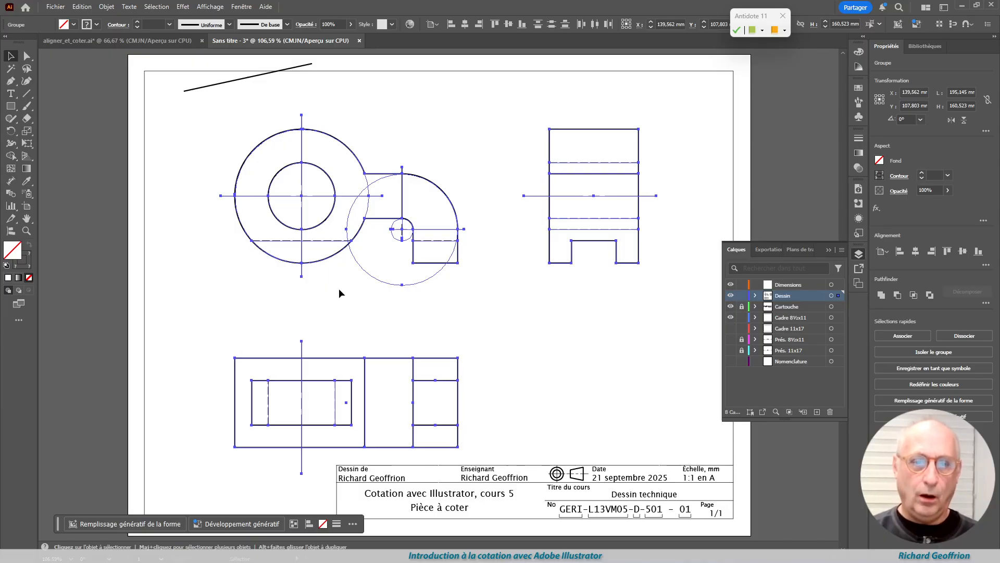
left_click(491, 327)
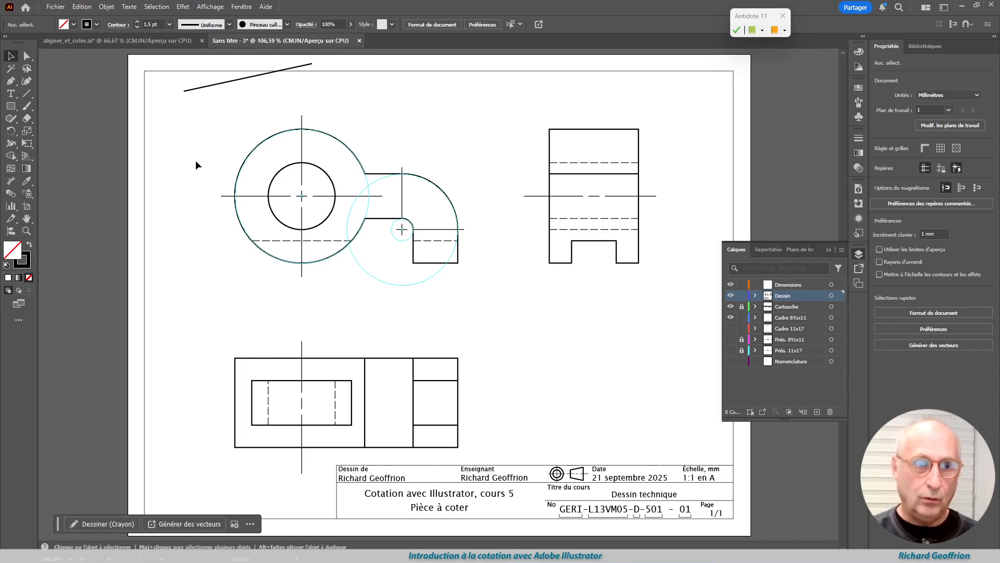
Step: Examine the Dimension tool's options for units, precision, scale, lines, arrows and text, leaving them as they are
left_click(11, 181)
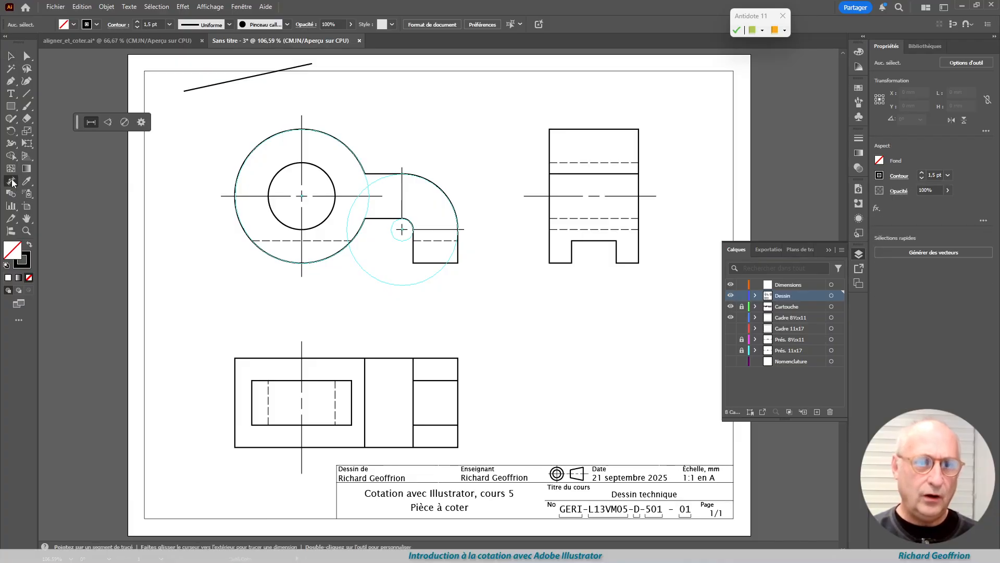
left_click(142, 123)
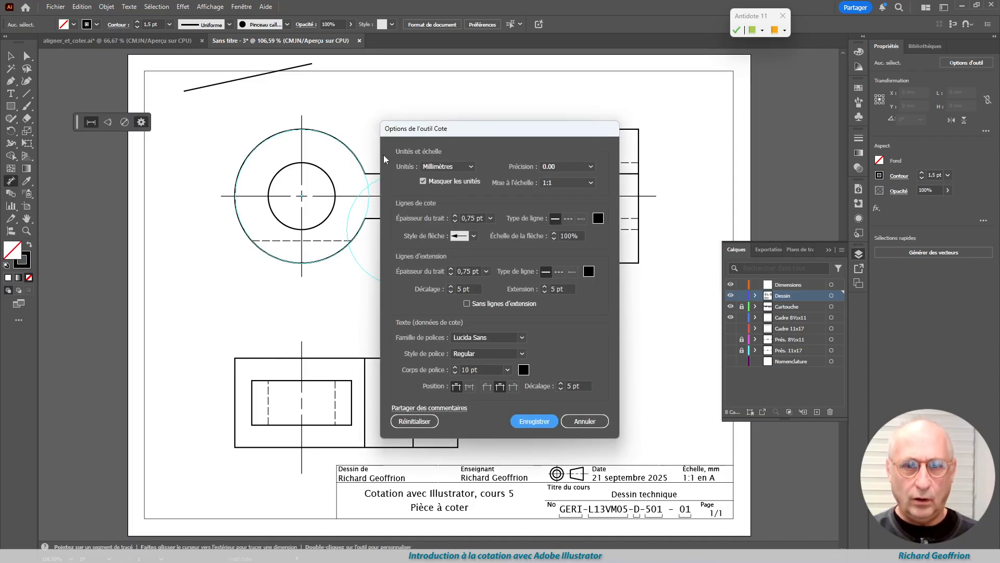
left_click(585, 423)
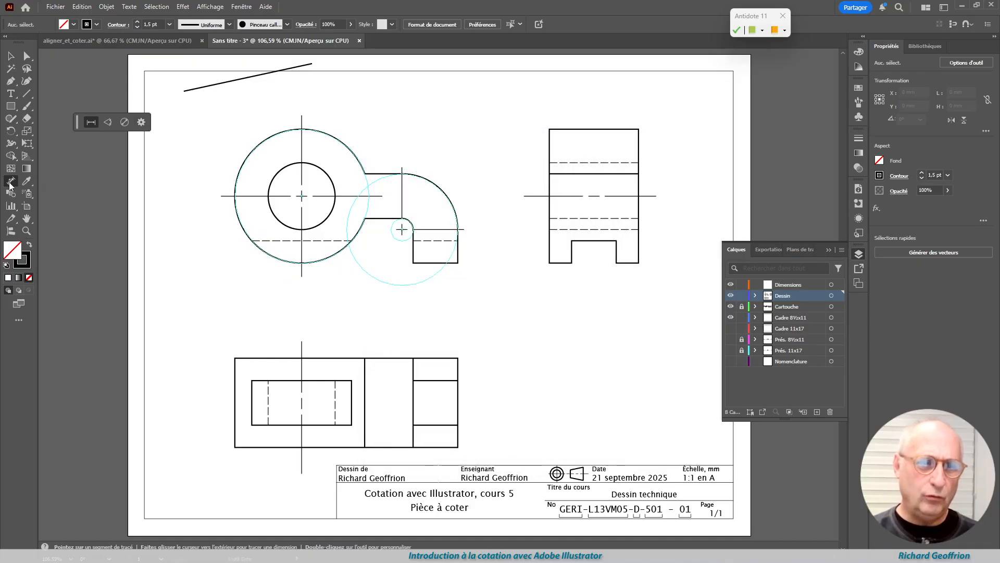
left_click(10, 56)
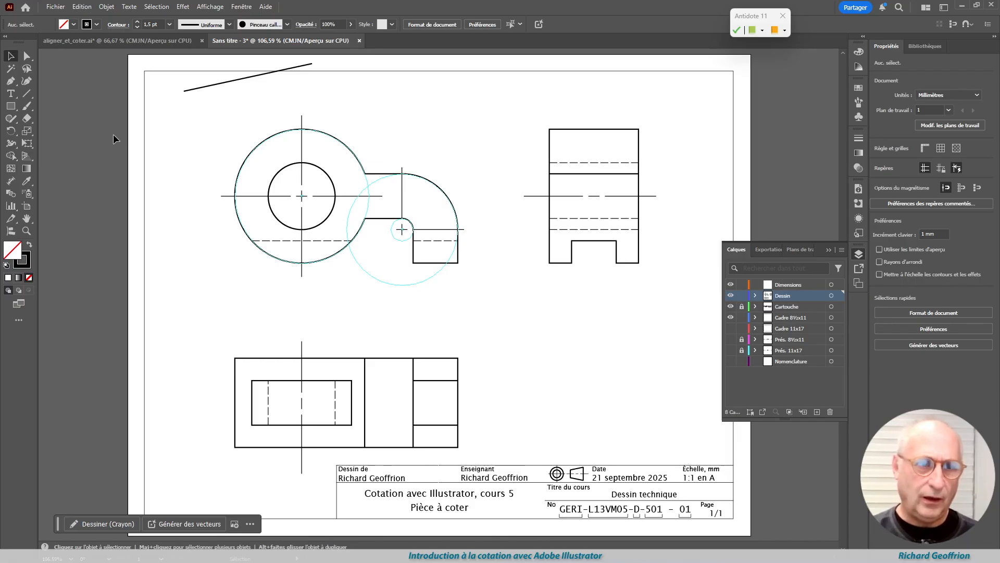
Step: Show the Cadre 11x17, Prés. 8½x11 and Prés. 11x17 layers in turn to review their red outlines, and hide them again
left_click(28, 93)
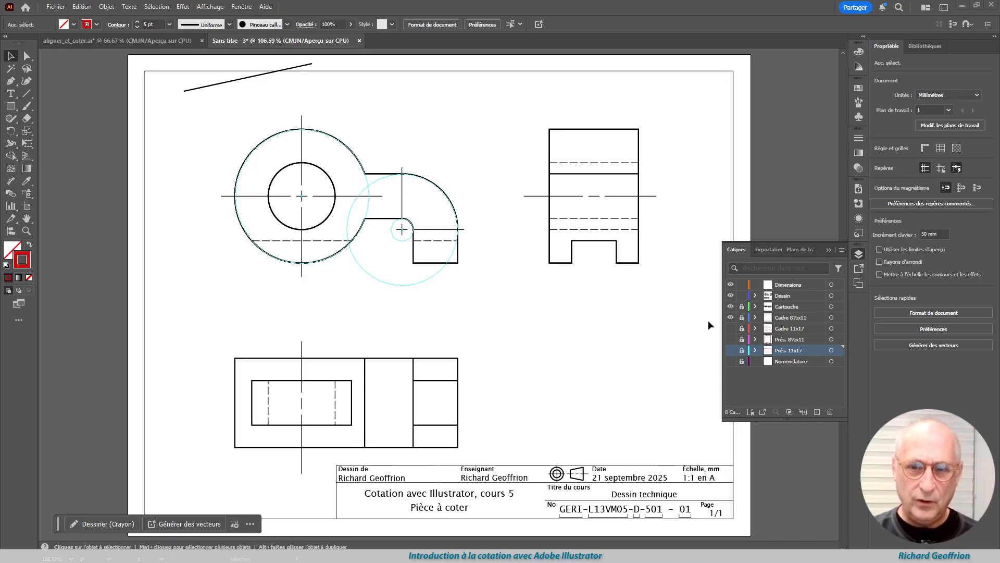
left_click(731, 328)
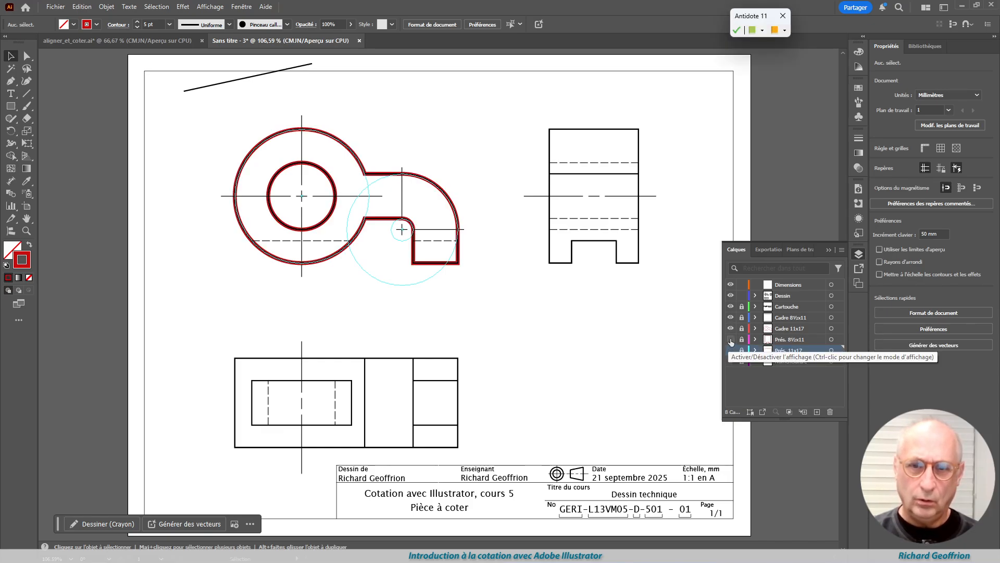
left_click(731, 339)
left_click(731, 350)
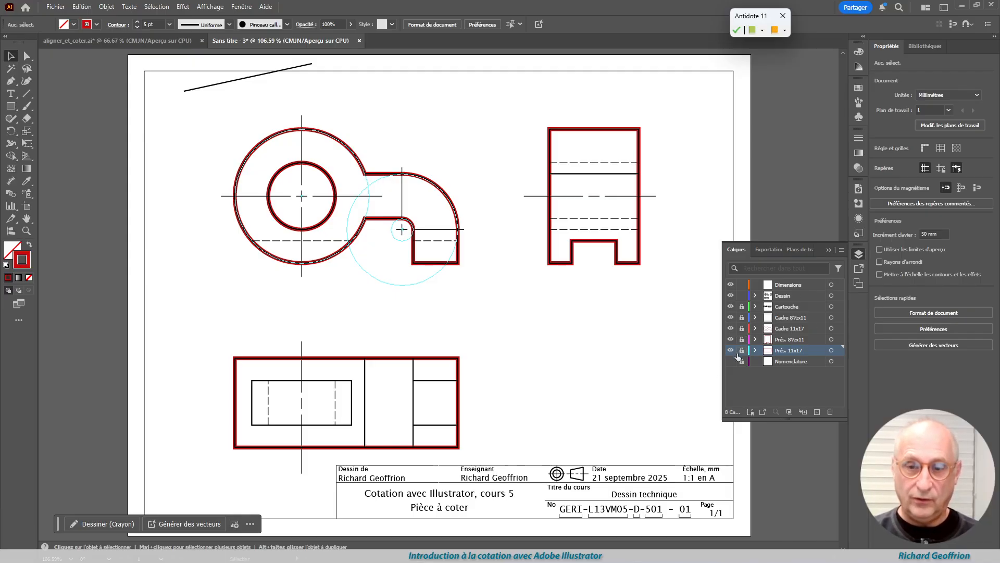
left_click_drag(732, 351, 731, 339)
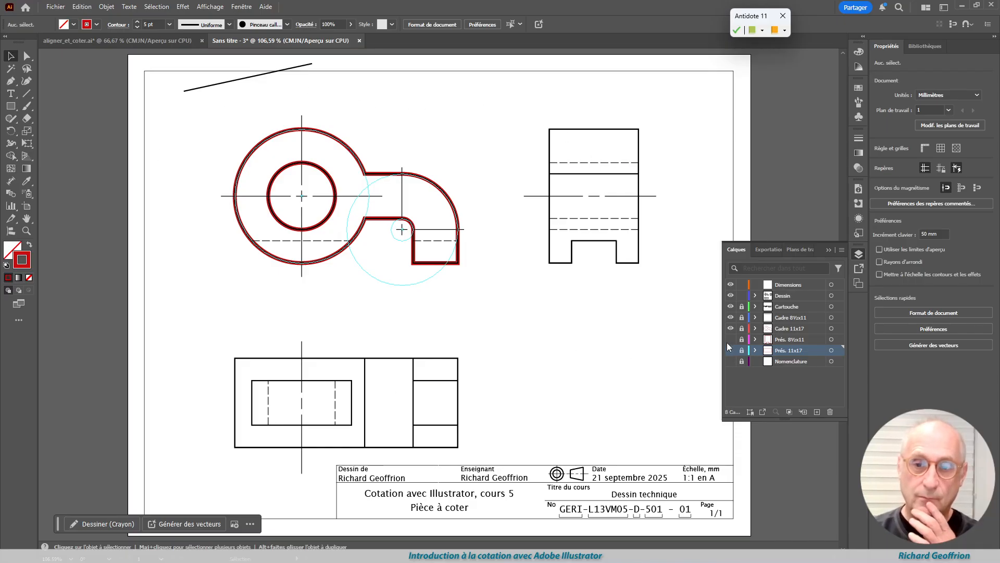
left_click(731, 329)
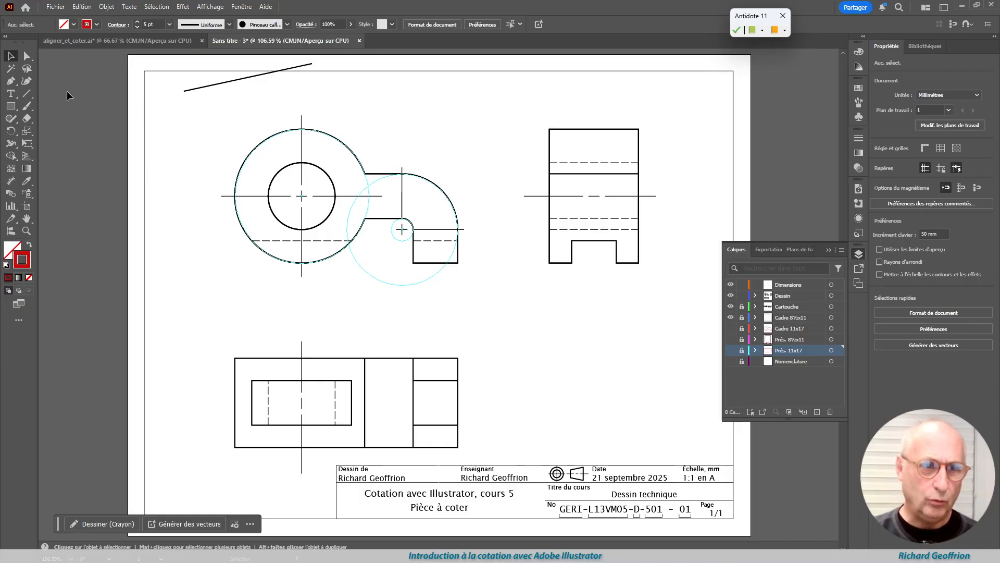
Step: On the Dessin layer, draw a black 1.5 pt horizontal line about 70 mm long below the hook view, from the hole's centreline to the hook's outer edge
left_click(28, 95)
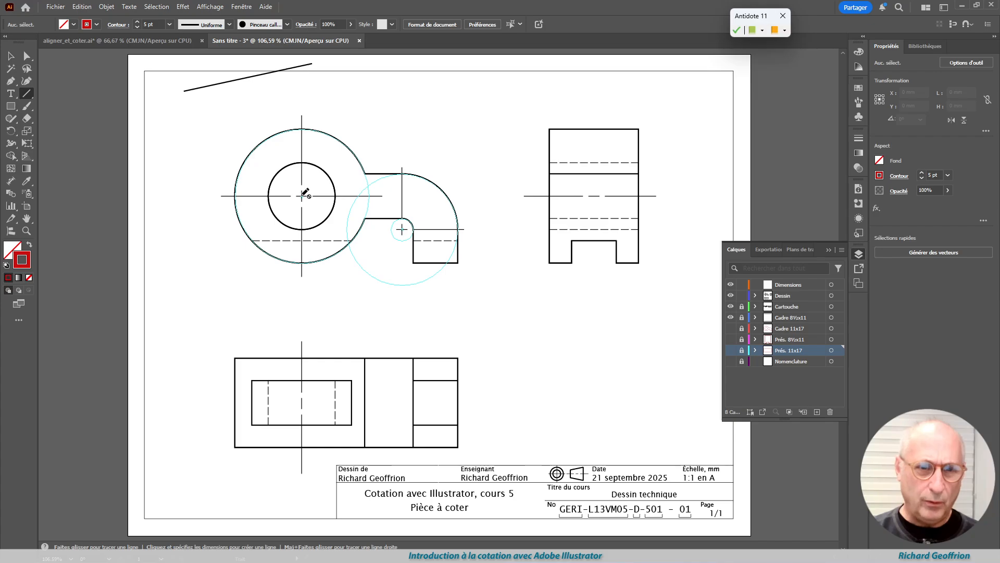
left_click(788, 295)
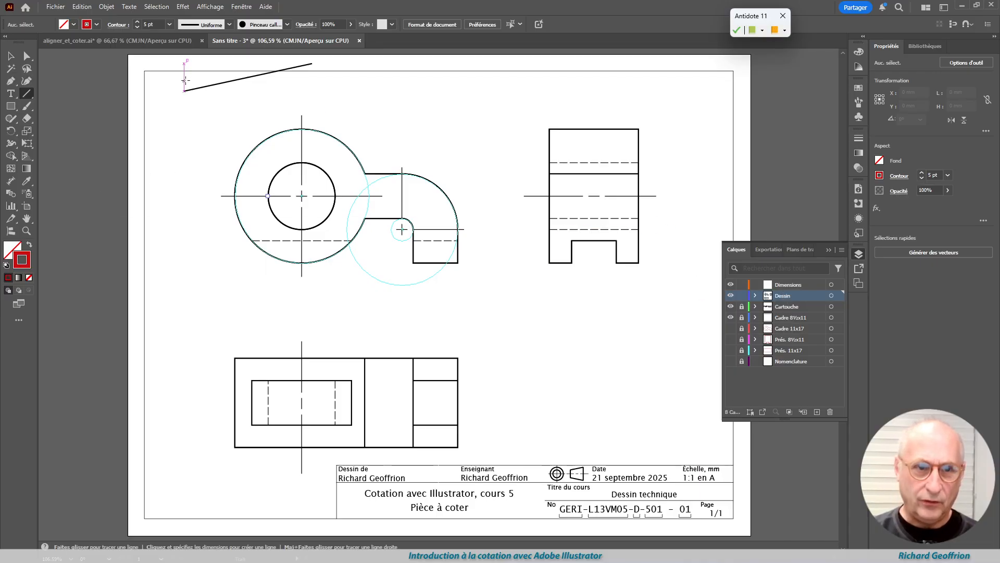
left_click(10, 56)
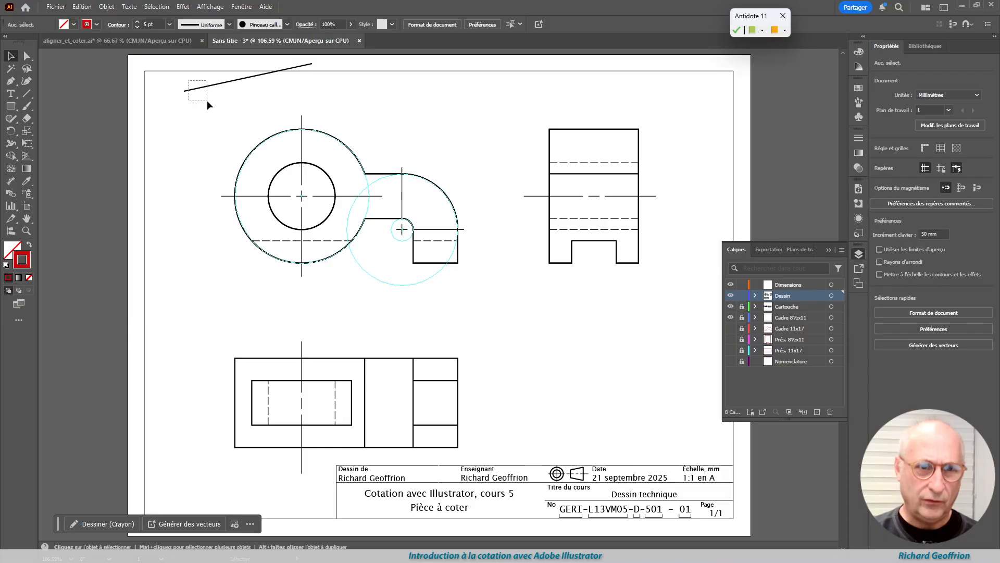
left_click(208, 86)
left_click(24, 92)
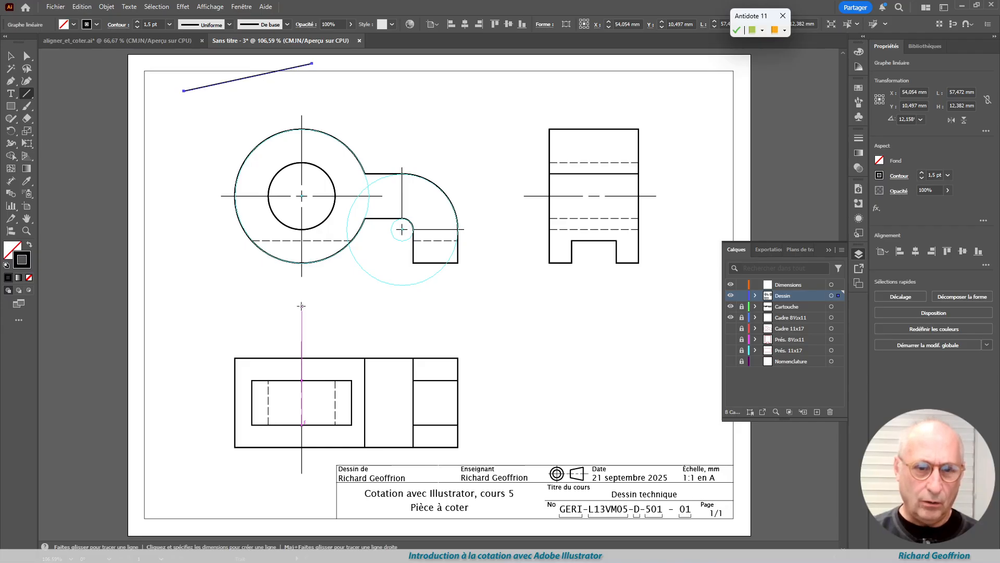
left_click_drag(301, 306, 458, 306)
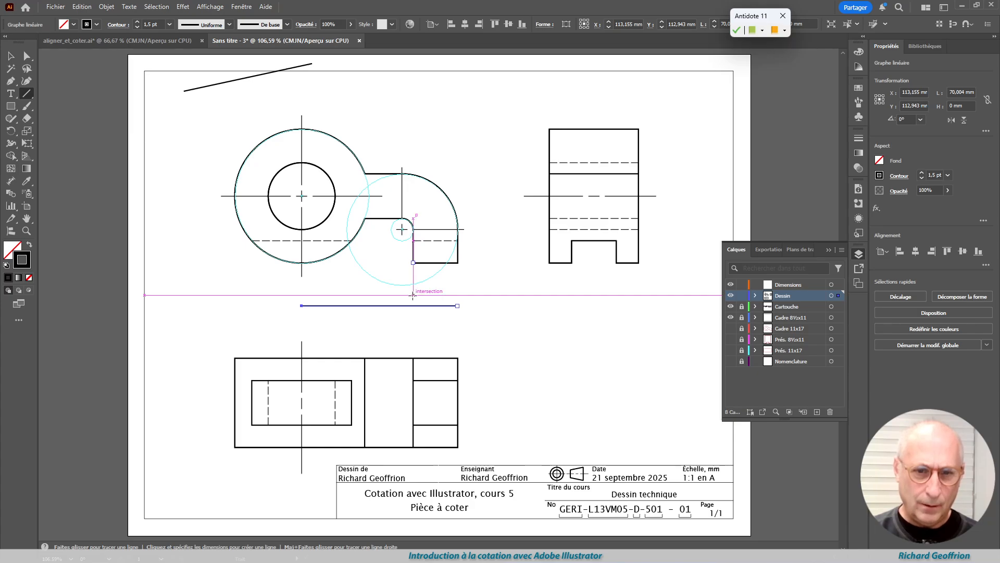
Step: Draw a 20 mm horizontal line spanning the hook's end leg, about 5 mm above the long line, and deselect it
left_click_drag(416, 295, 457, 295)
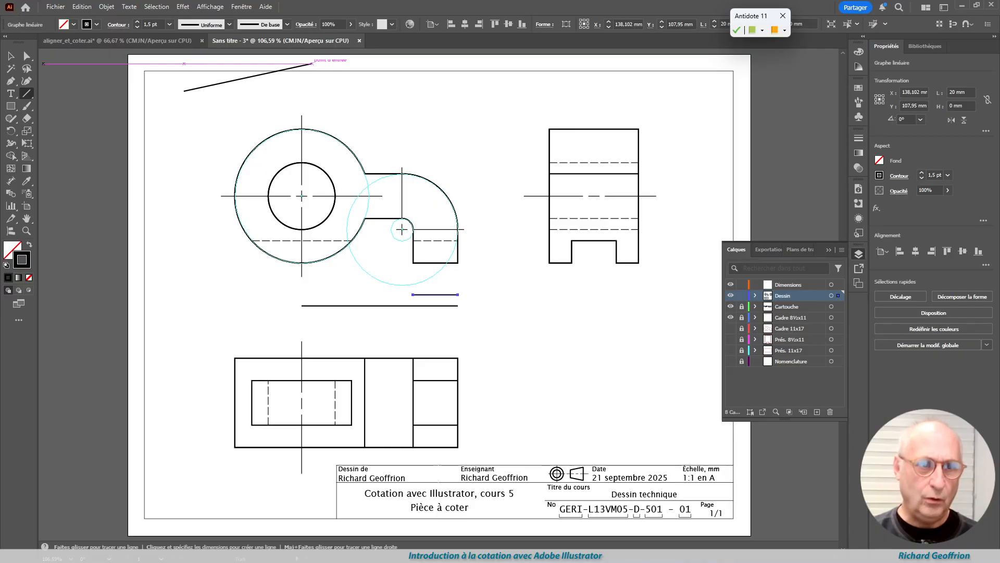
key("v")
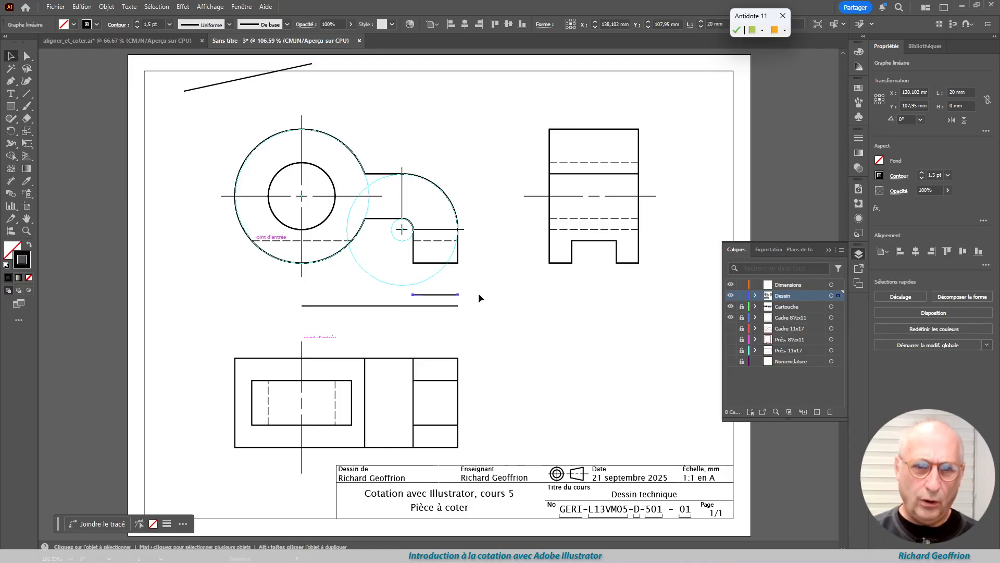
left_click(479, 298)
Step: Move the short line onto the long line, nudge it straight up 5 mm with a 1 mm keyboard increment, and deselect it
left_click_drag(438, 276, 425, 305)
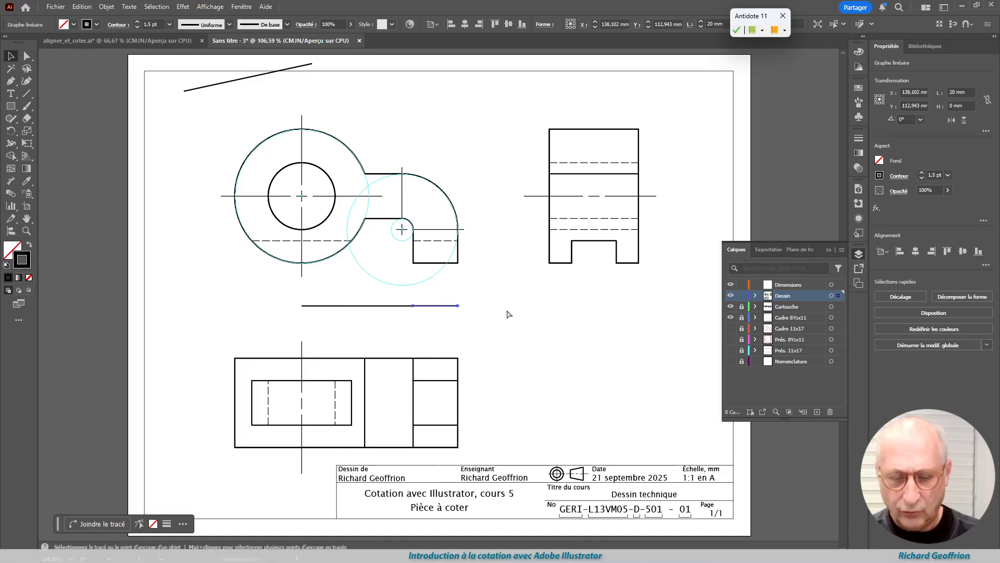
key("ctrl+k")
key("Return")
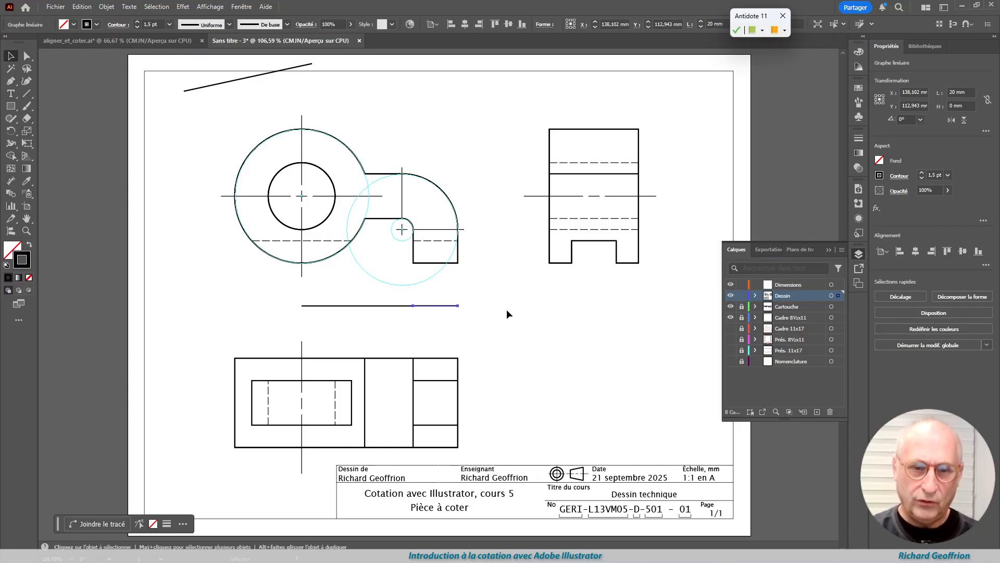
key("Up")
key("Up")
key("Up")
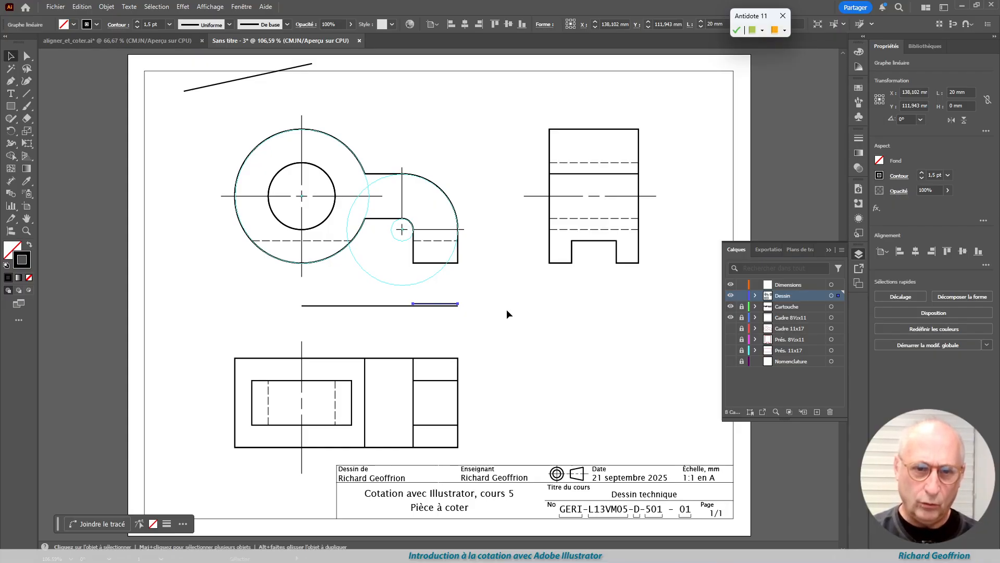
key("Up")
key("Up")
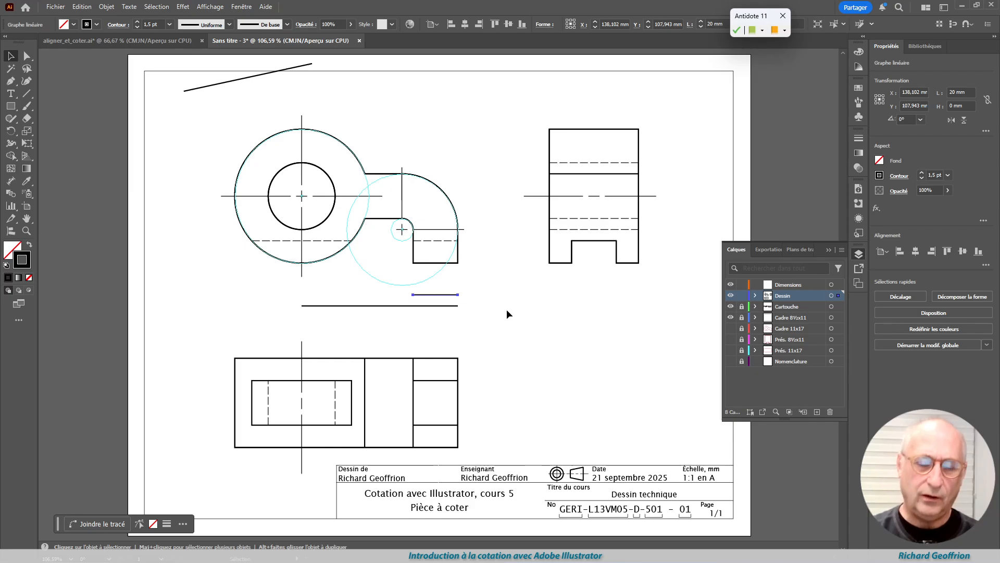
left_click(487, 304)
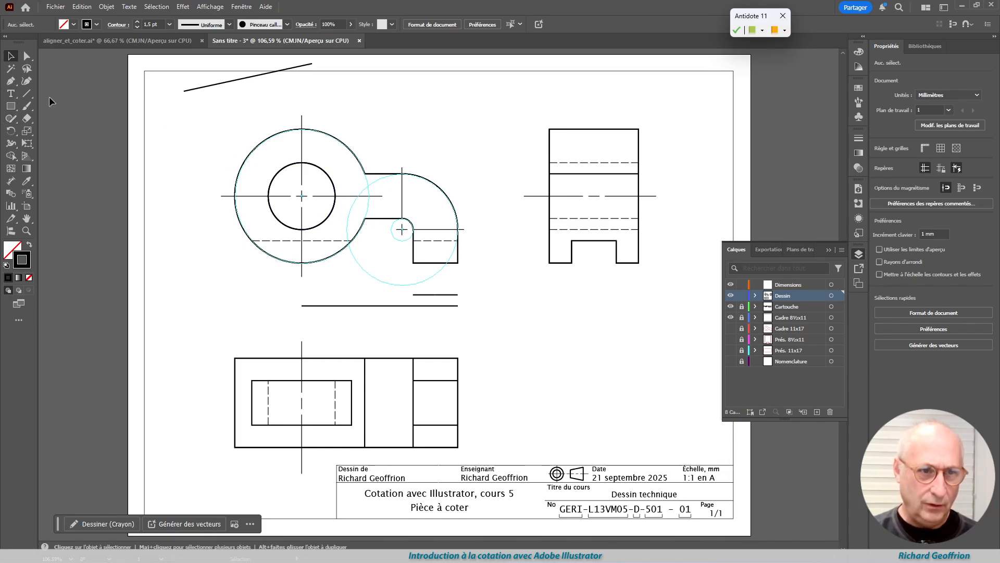
Step: Draw a 10 mm vertical line from the horizontal centreline to the arm's upper edge, nudge it 53 mm right beyond the hook, and deselect it
left_click(30, 93)
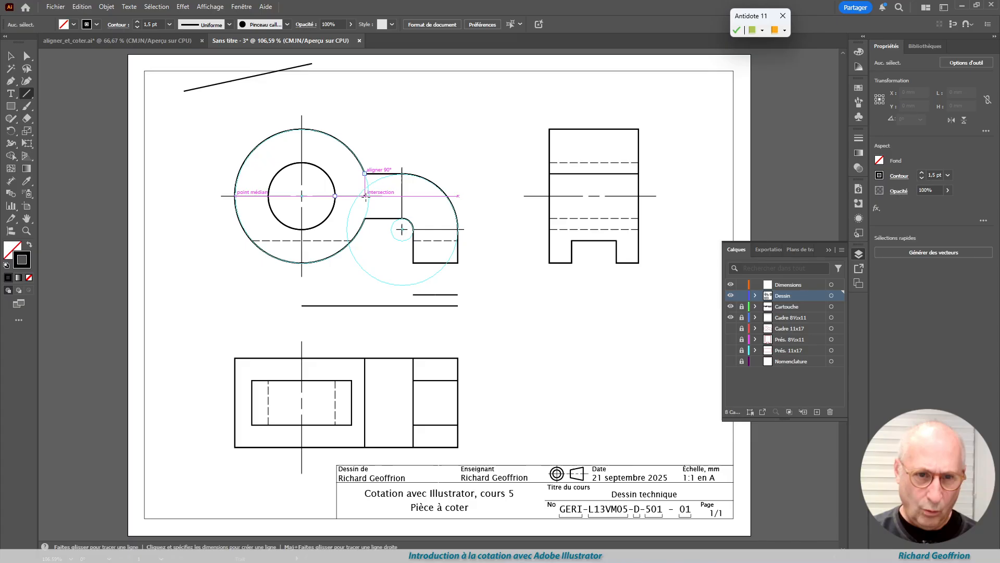
left_click_drag(365, 195, 365, 173)
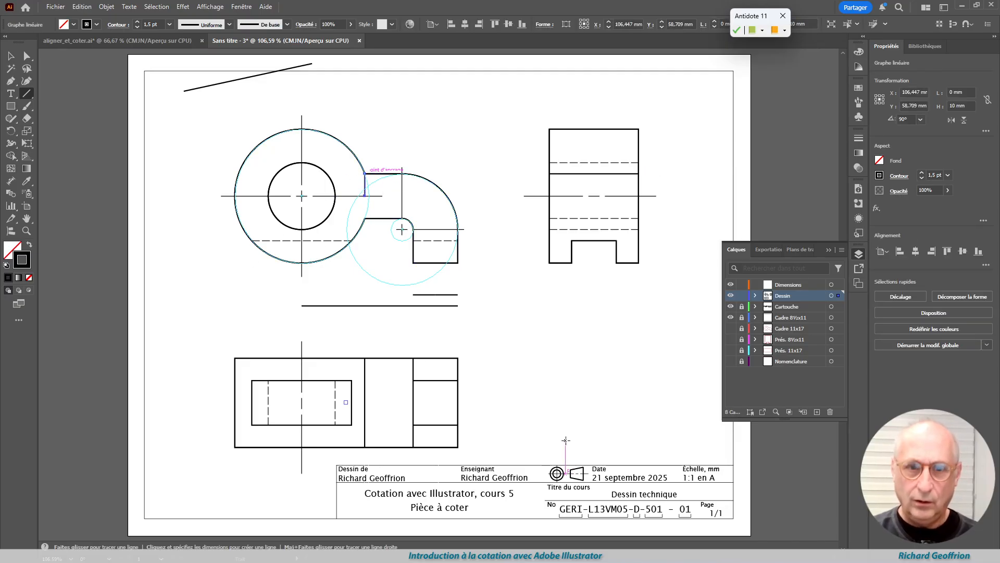
key("Right")
key("Right")
key("Right")
key("Right")
key("Right")
key("Right")
key("Right")
key("Right")
key("Right")
key("Right")
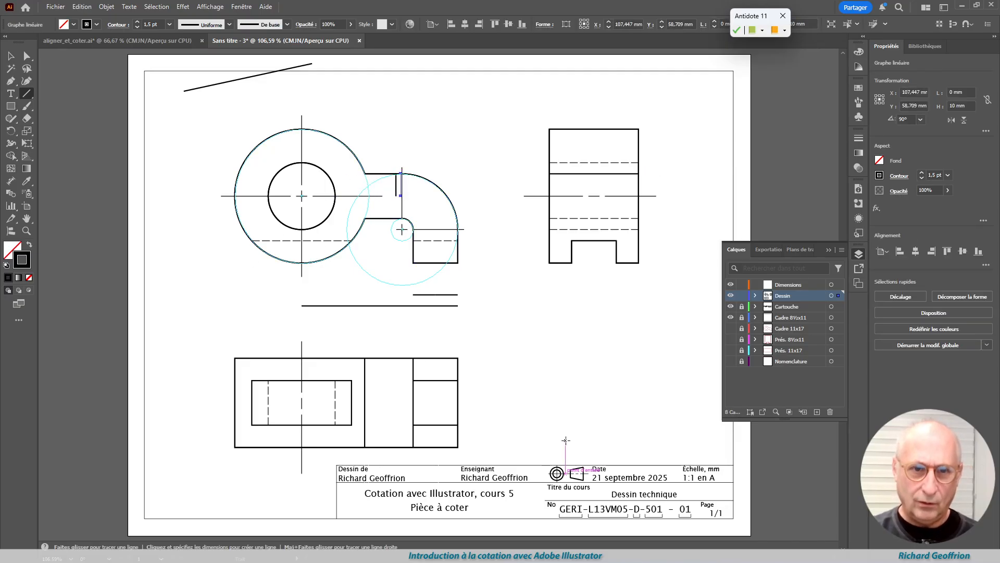
key("Right")
key("Right")
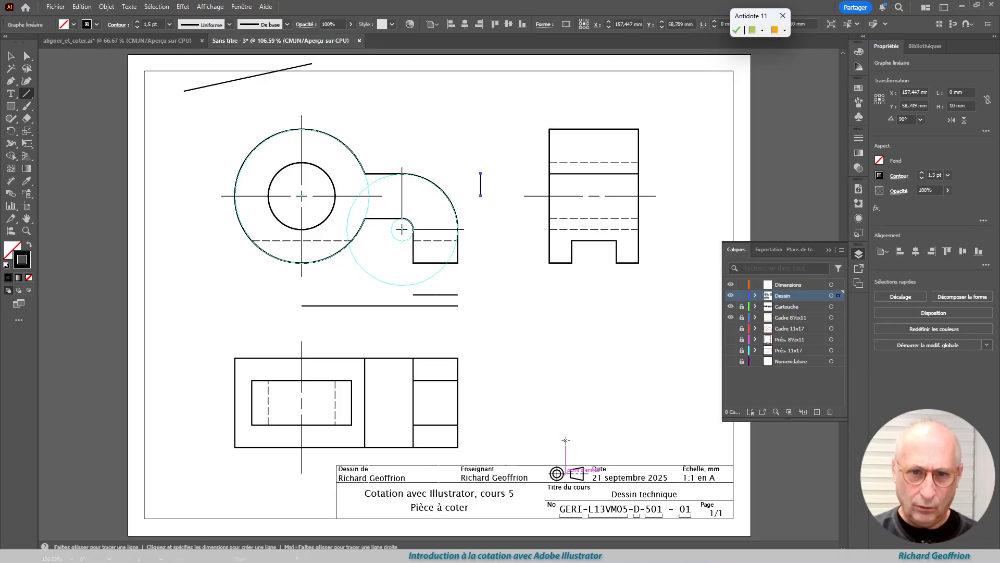
key("Left")
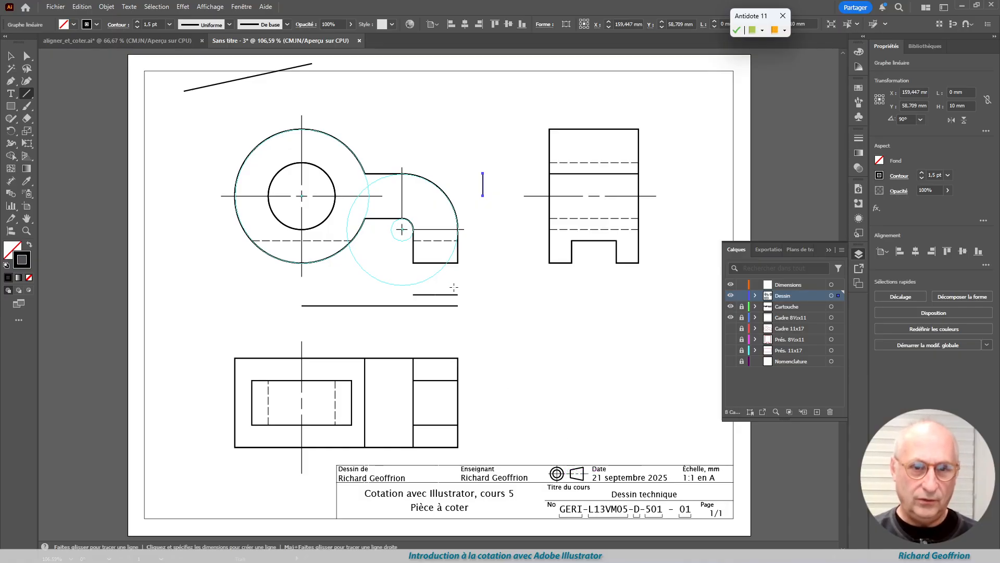
left_click(17, 58)
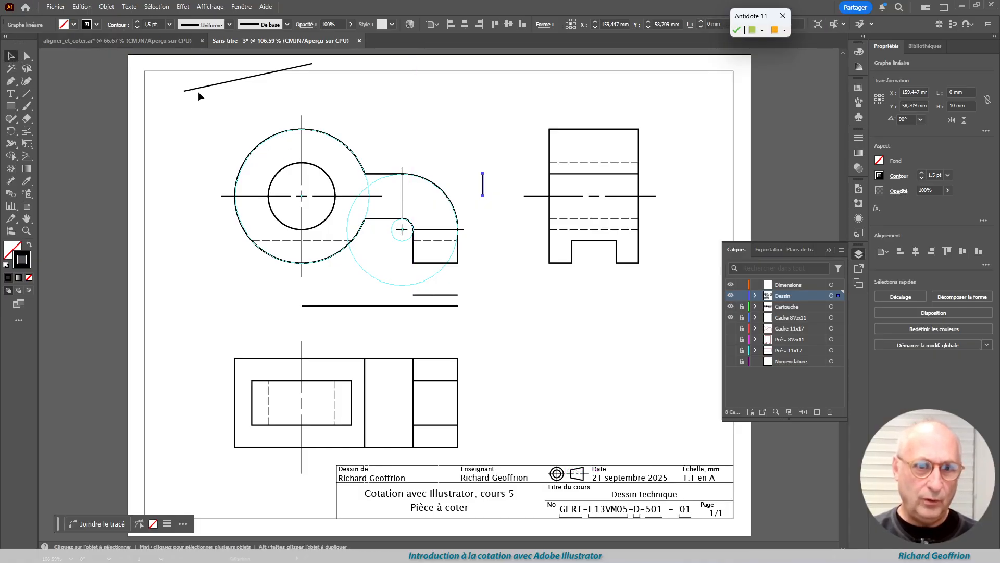
left_click(399, 132)
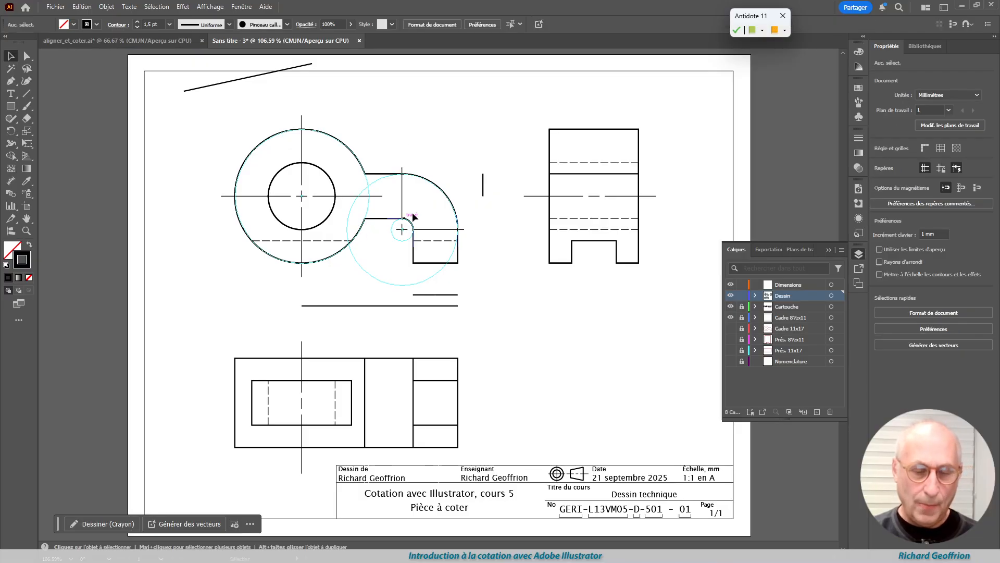
Step: Run AutoCote_CercleetLigne.jsx on the hook's outer circle and the three reference lines only, choosing Rayon, an external arrow and a 30° angle
left_click(378, 179)
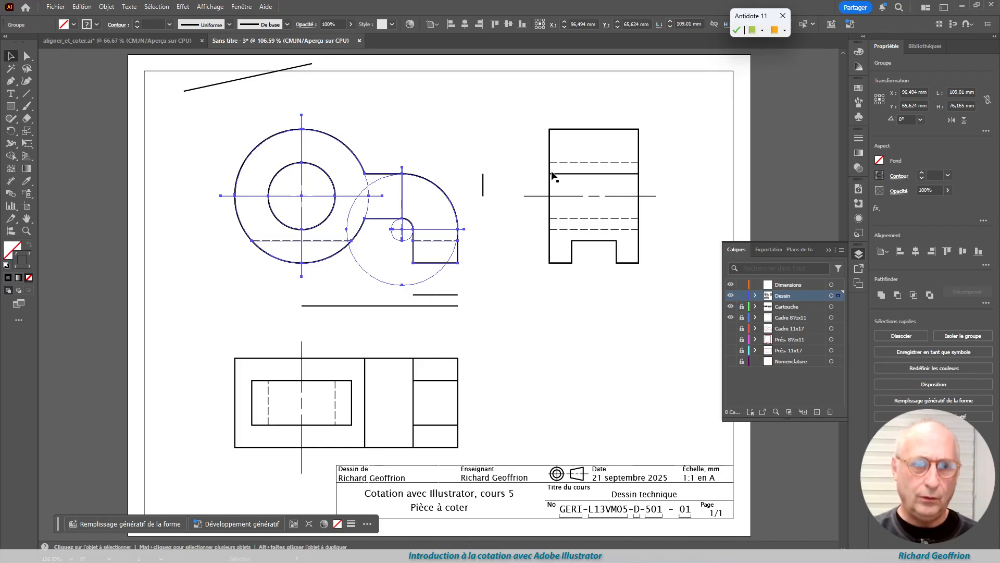
left_click(400, 128)
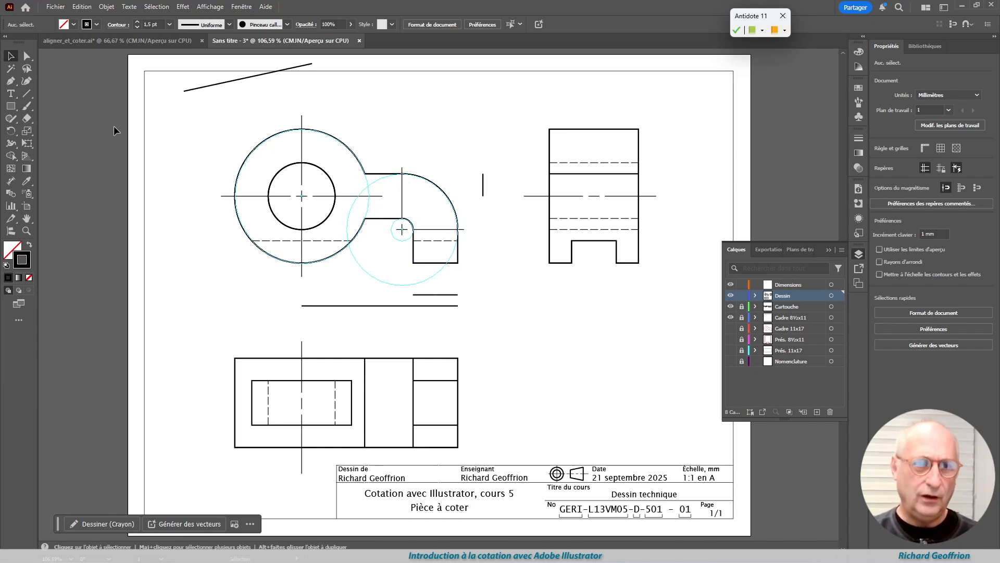
left_click(26, 56)
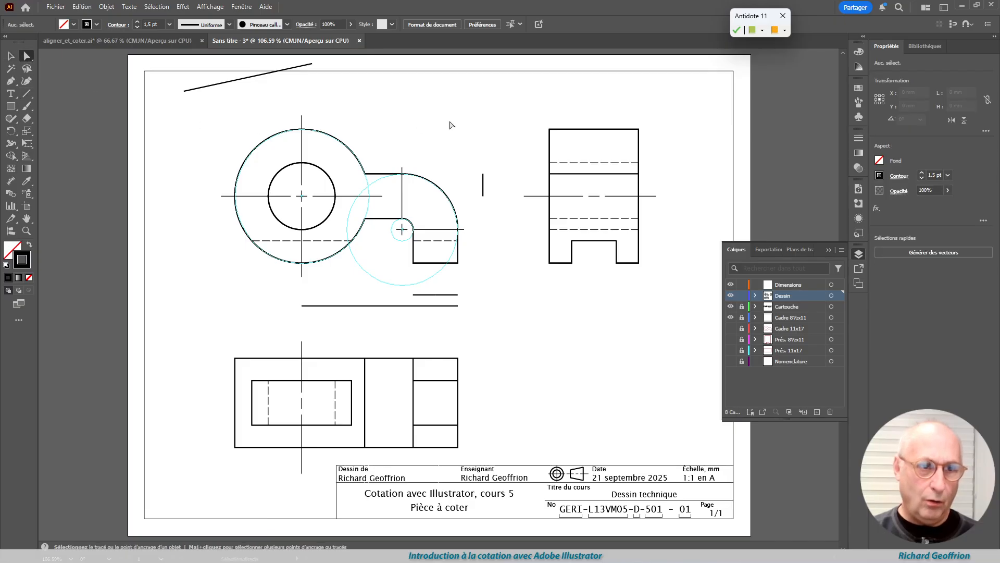
left_click(386, 176)
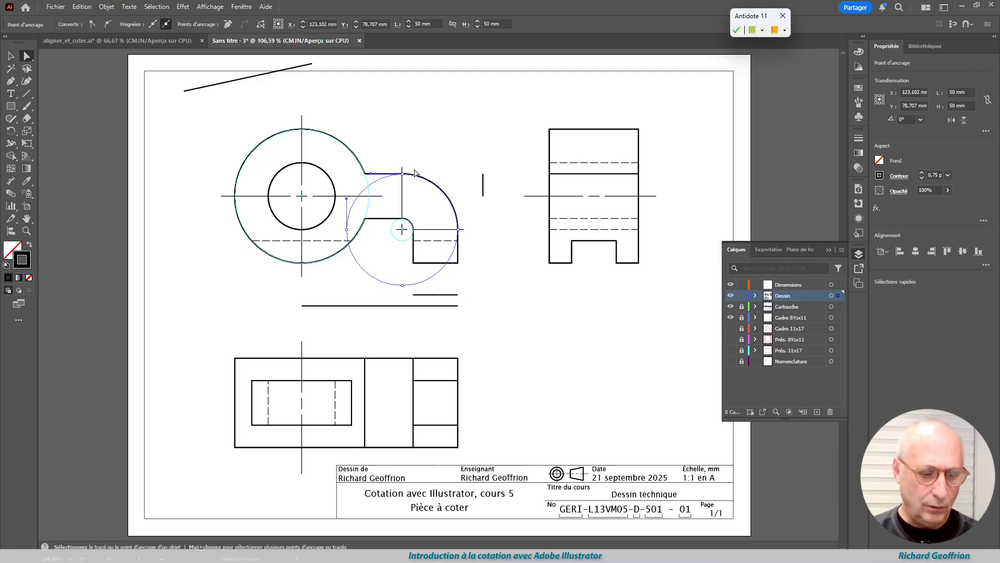
left_click_drag(468, 159, 484, 178)
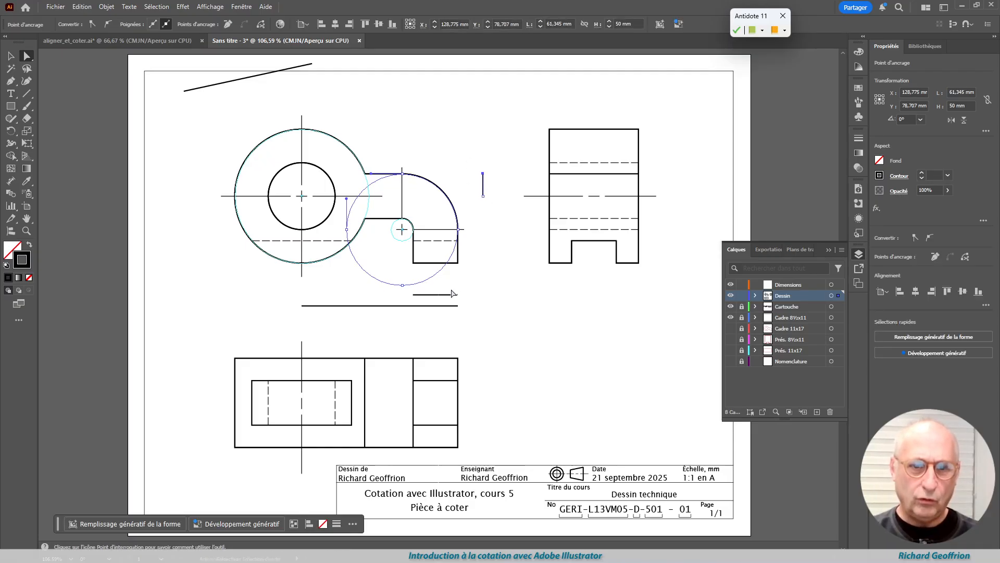
left_click_drag(469, 285, 454, 322)
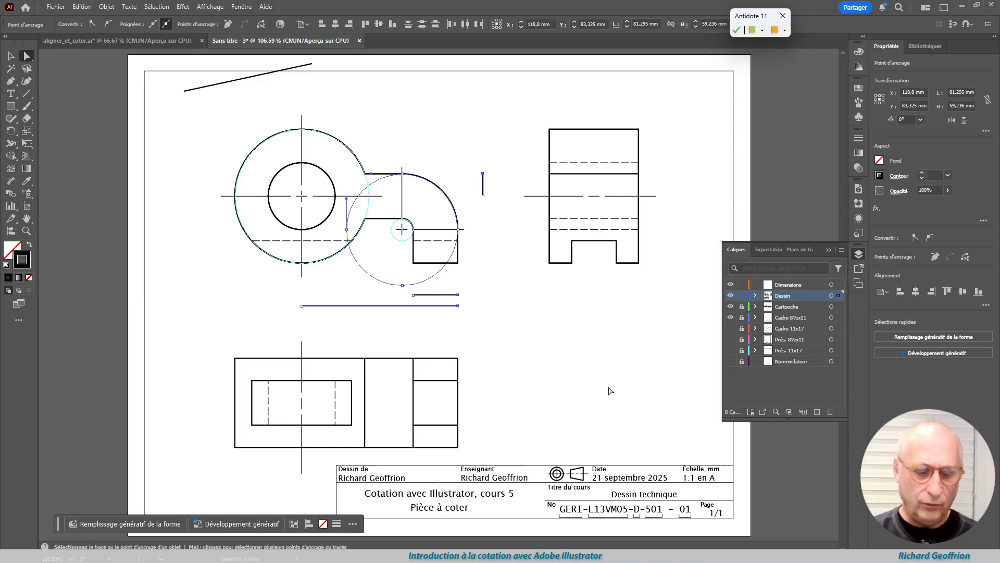
key("ctrl+F12")
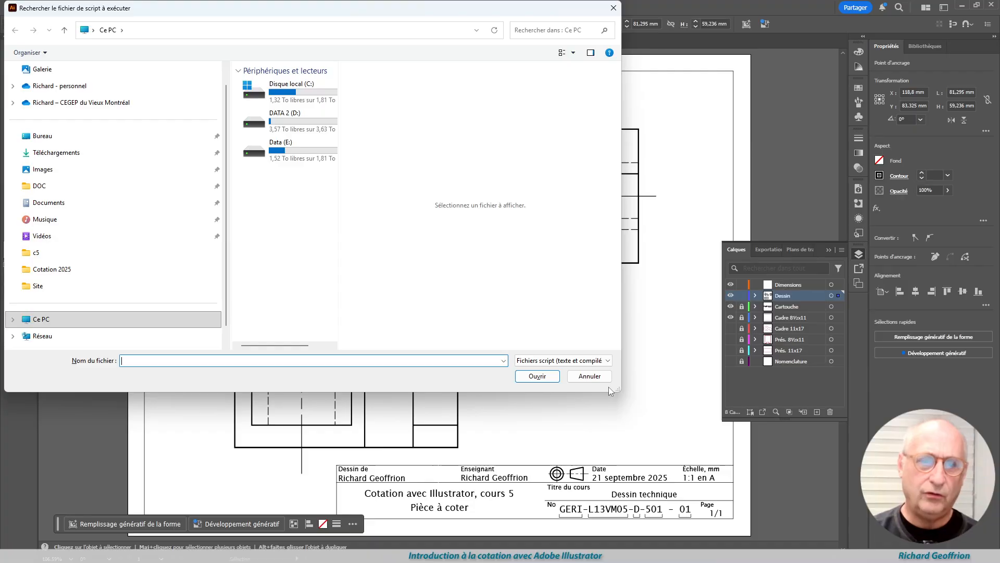
left_click(111, 151)
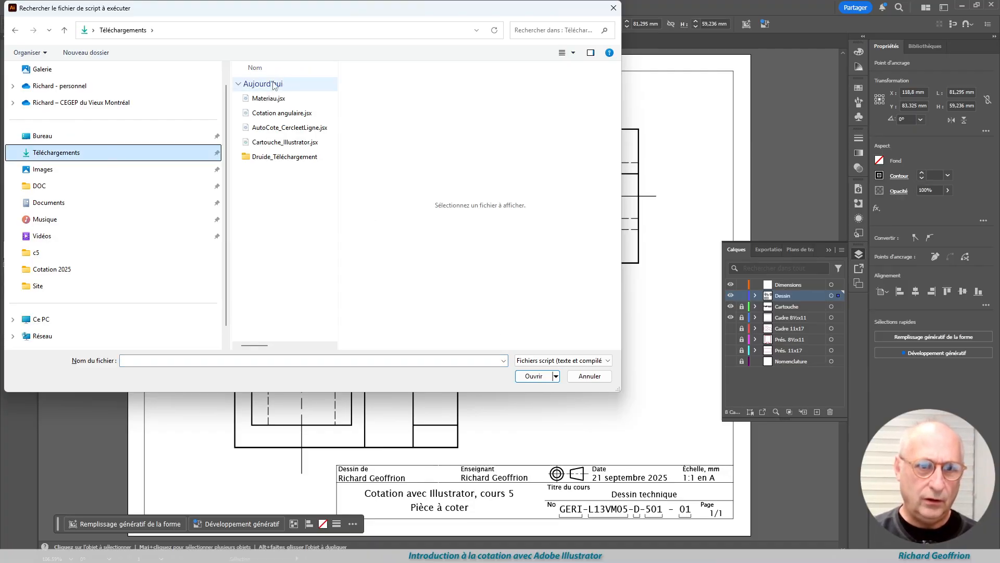
double_click(260, 129)
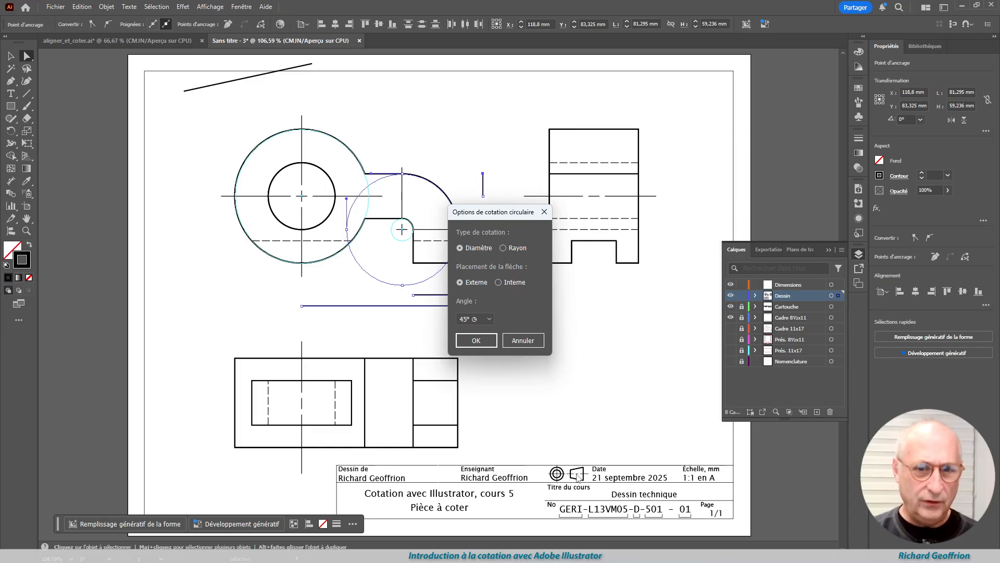
left_click(502, 248)
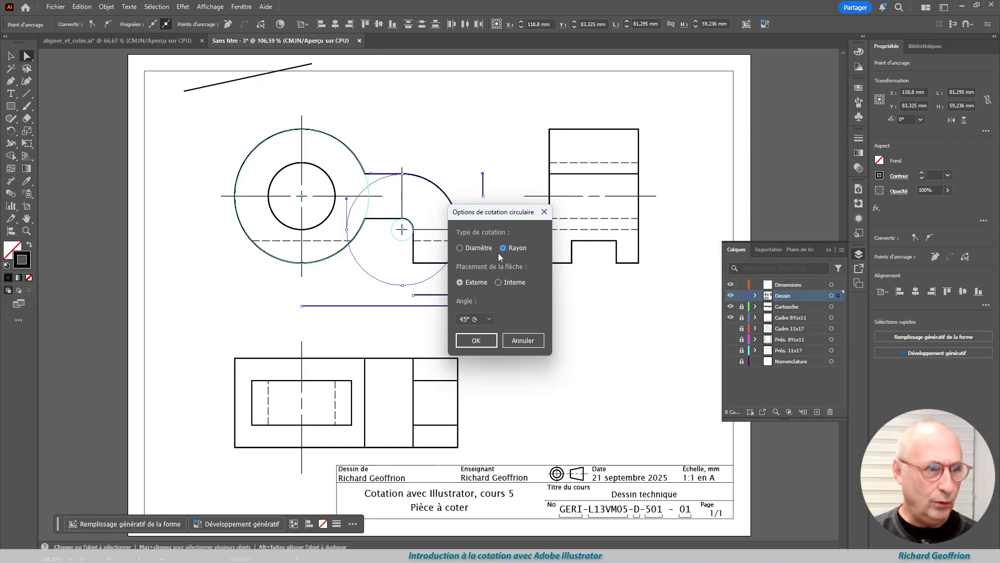
left_click(489, 319)
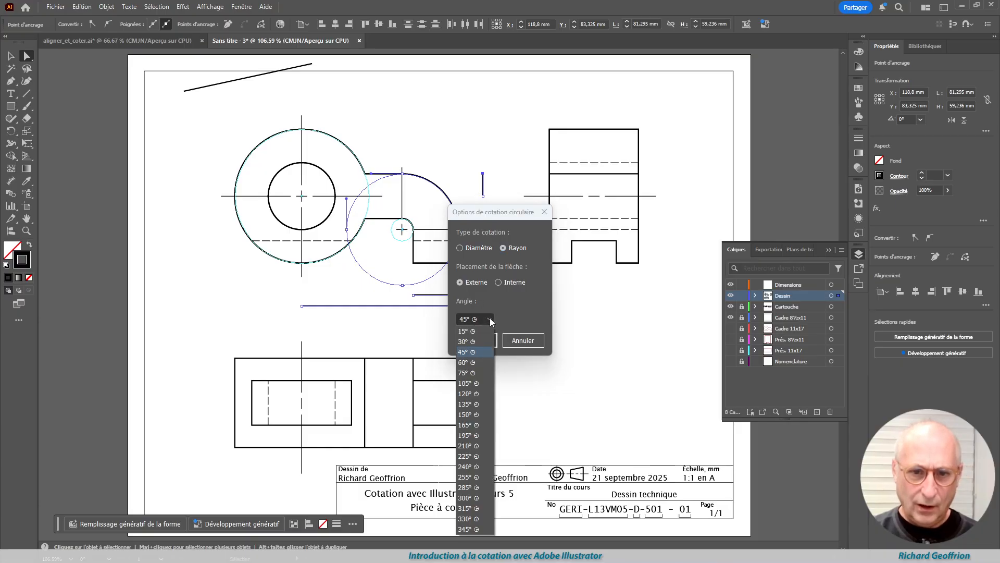
left_click(465, 342)
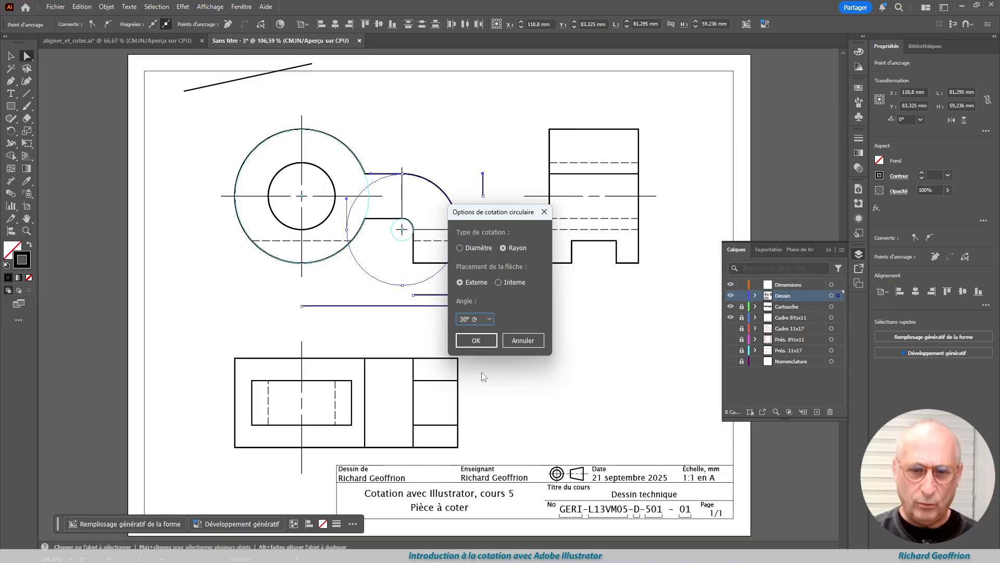
left_click(476, 340)
left_click(524, 324)
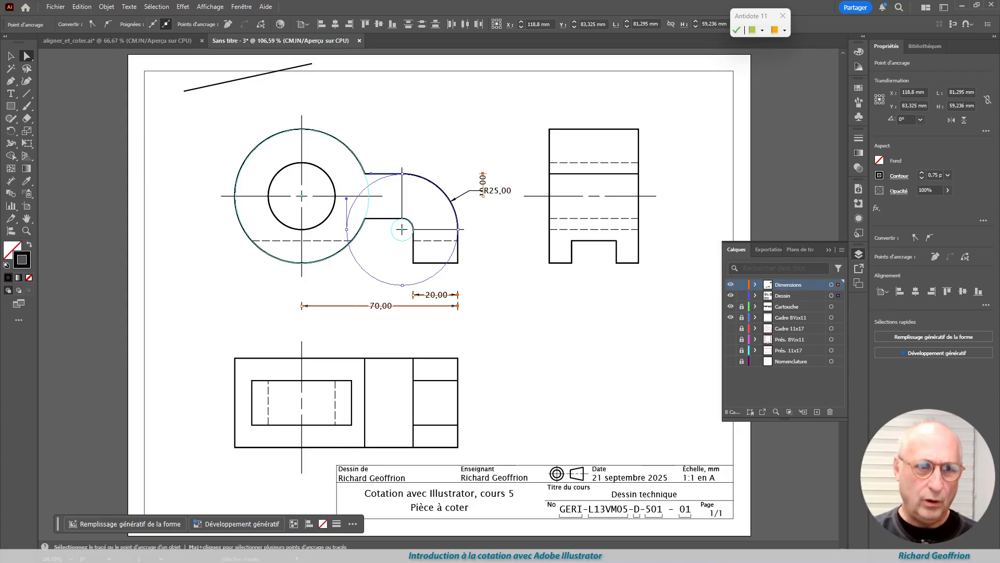
Step: Delete the radius dimension that overlaps the vertical dimension beside the hook
left_click(11, 57)
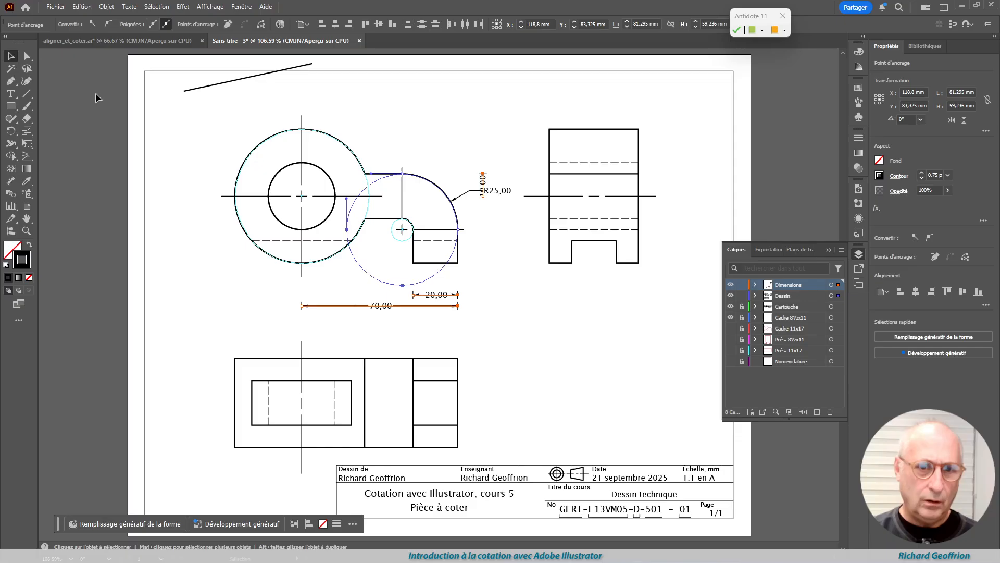
left_click(463, 196)
key("Delete")
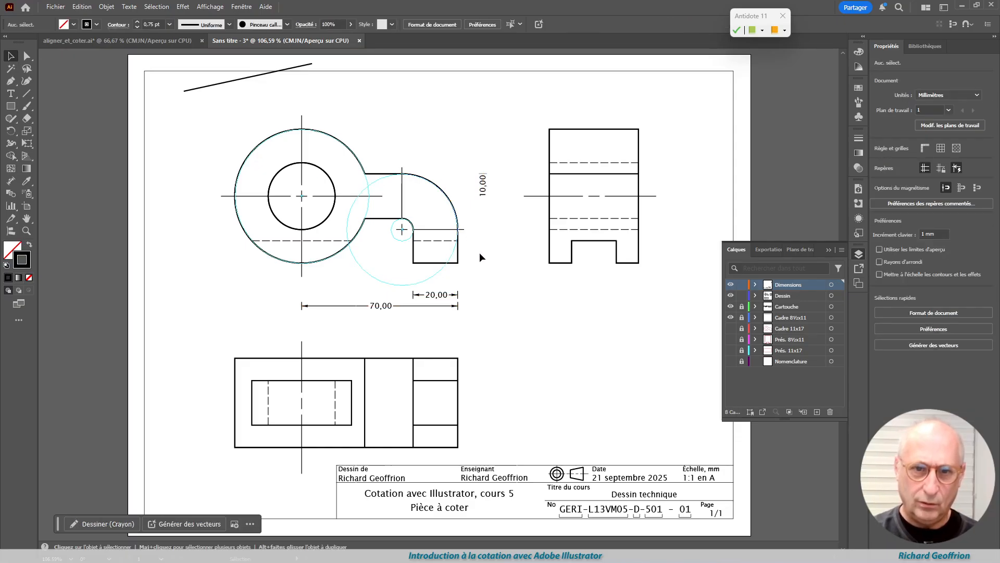
Step: Dimension the hook's outer circle again with AutoCote_CercleetLigne.jsx, using Rayon, an external arrow and a 60° angle
mouse_move(382, 253)
left_mouse_down()
mouse_move(353, 282)
mouse_move(359, 288)
left_mouse_up()
left_click(26, 55)
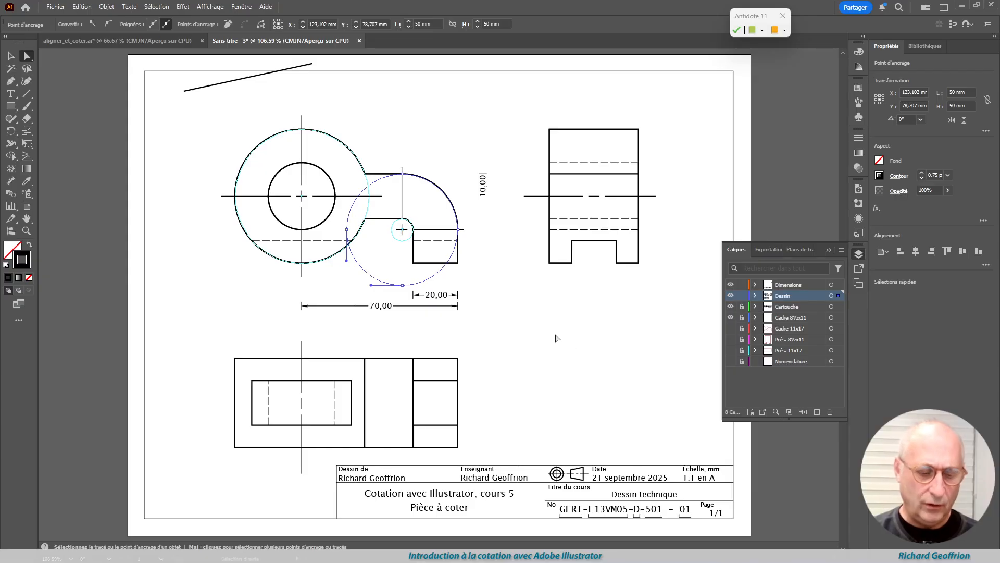
key("ctrl+F12")
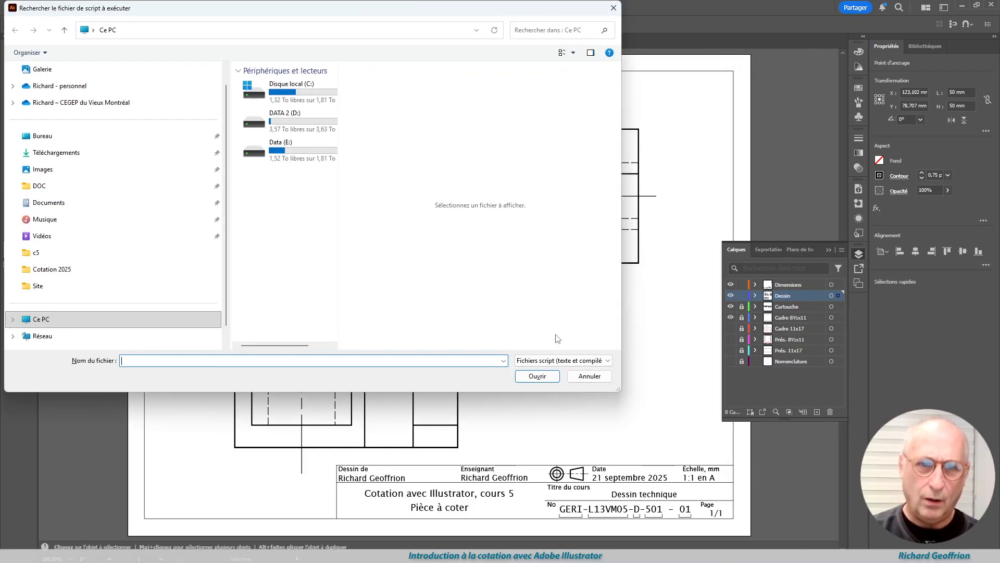
left_click(73, 154)
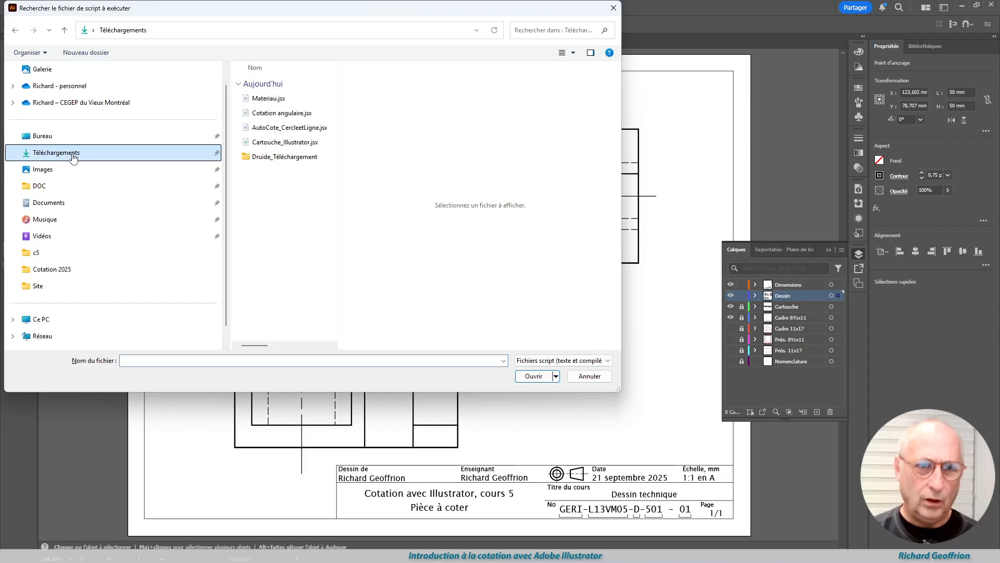
left_click(284, 128)
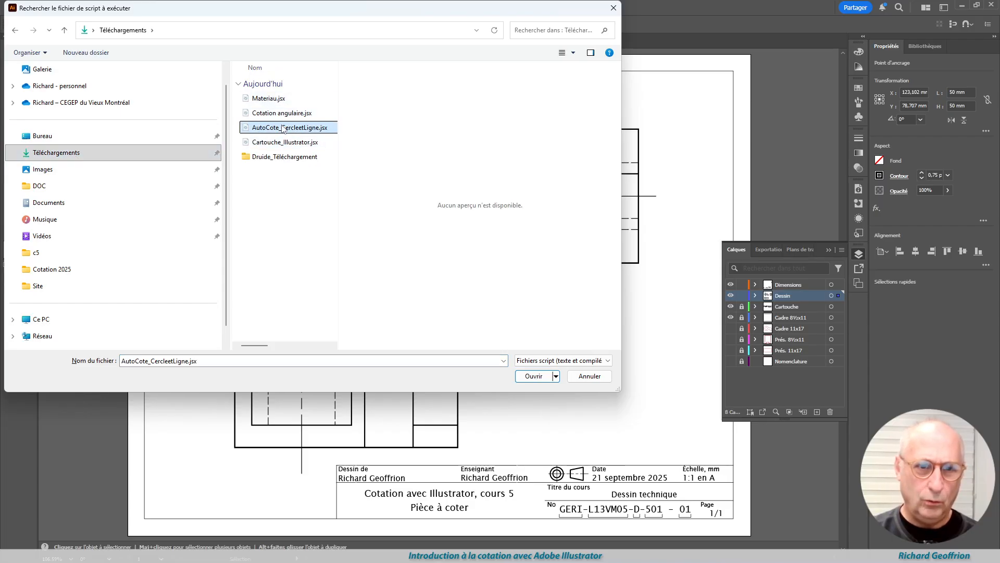
double_click(284, 128)
left_click(503, 247)
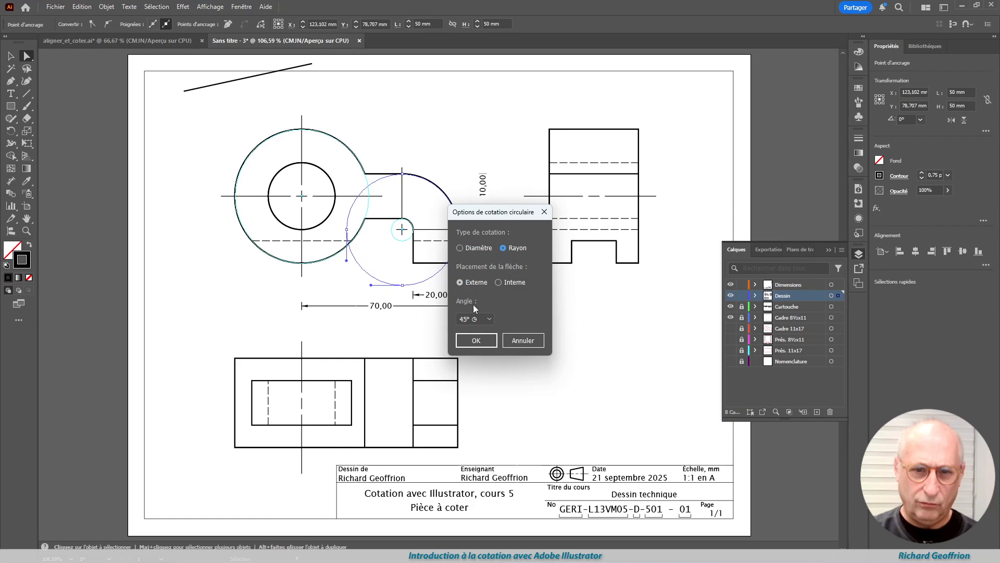
left_click(488, 319)
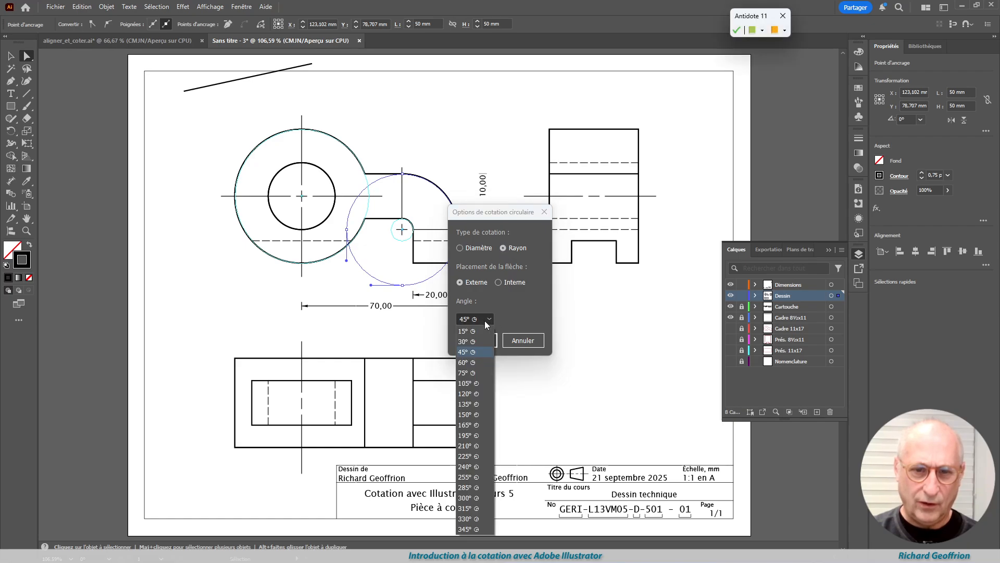
left_click(469, 362)
left_click(473, 345)
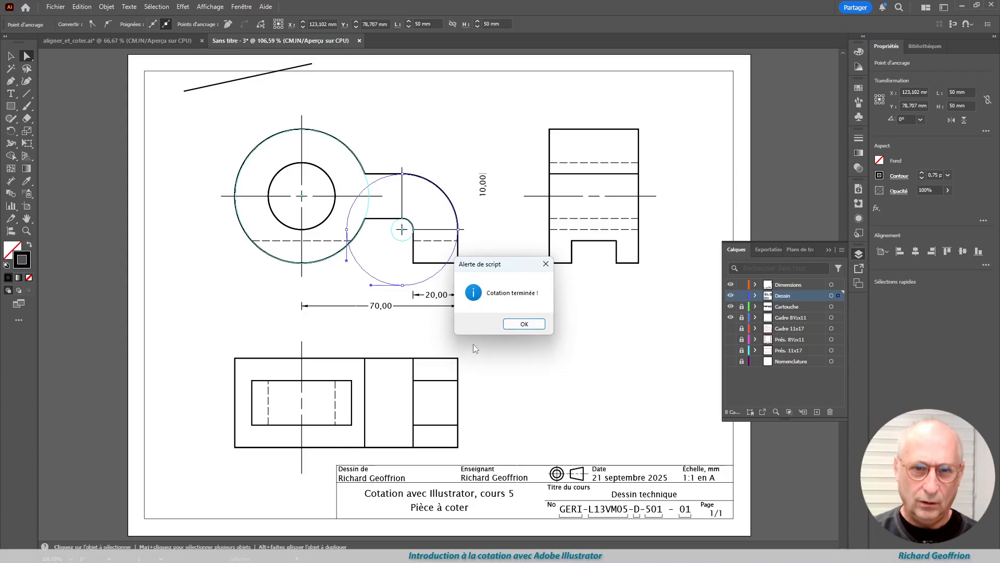
left_click(508, 324)
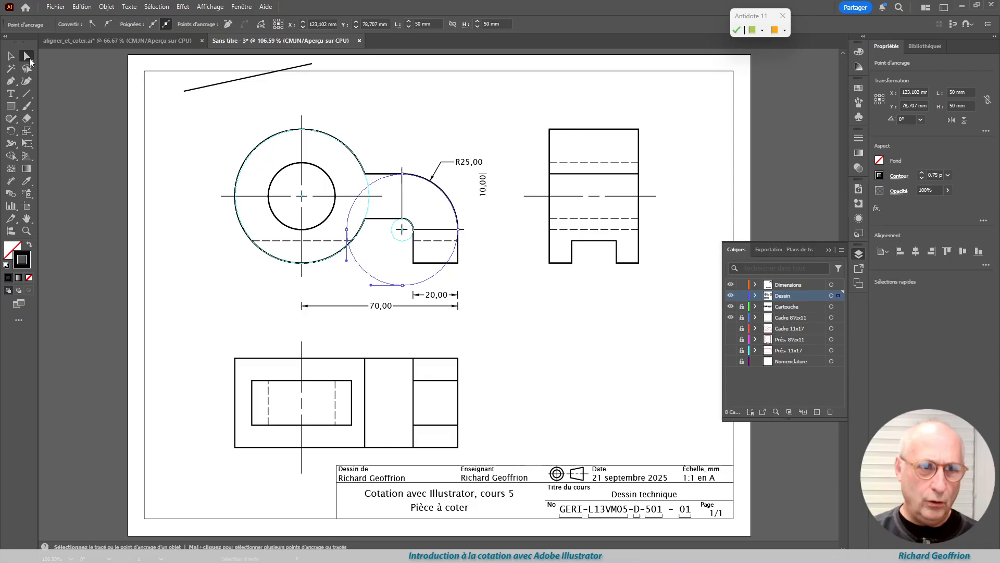
Step: Move the vertical dimension's 10,00 text straight down 14 mm, below its extension lines and arrows
left_click(484, 186)
left_click(486, 189)
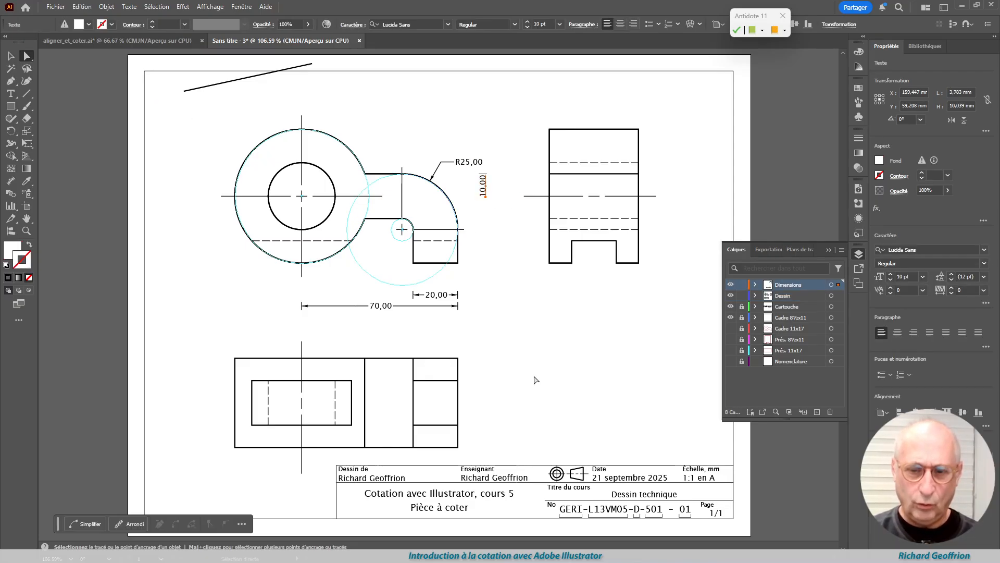
key("Down")
key("Down")
key("Down")
key("Down")
key("Down")
key("Down")
key("Down")
key("Down")
key("Down")
key("Down")
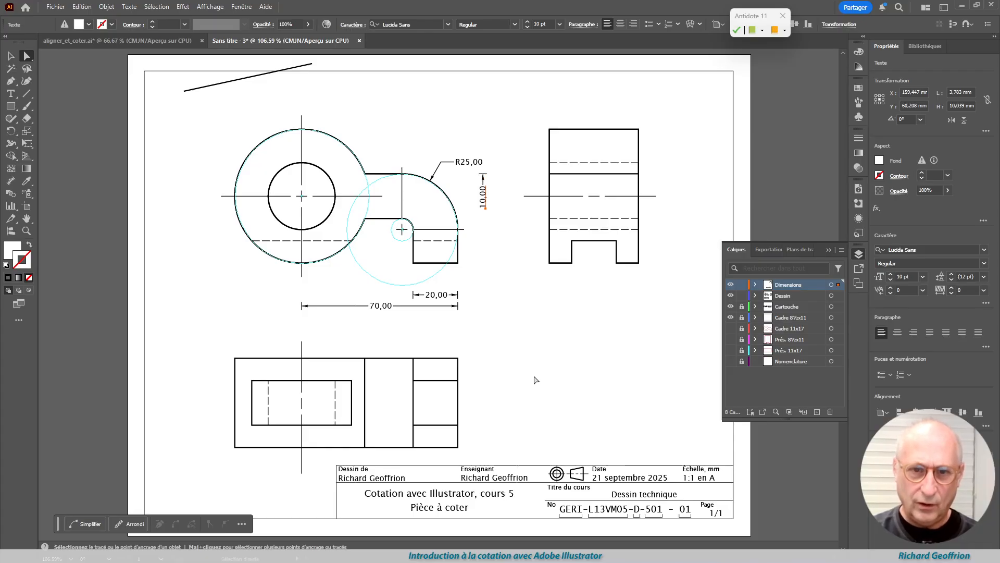
key("Down")
key("Down")
key("Down")
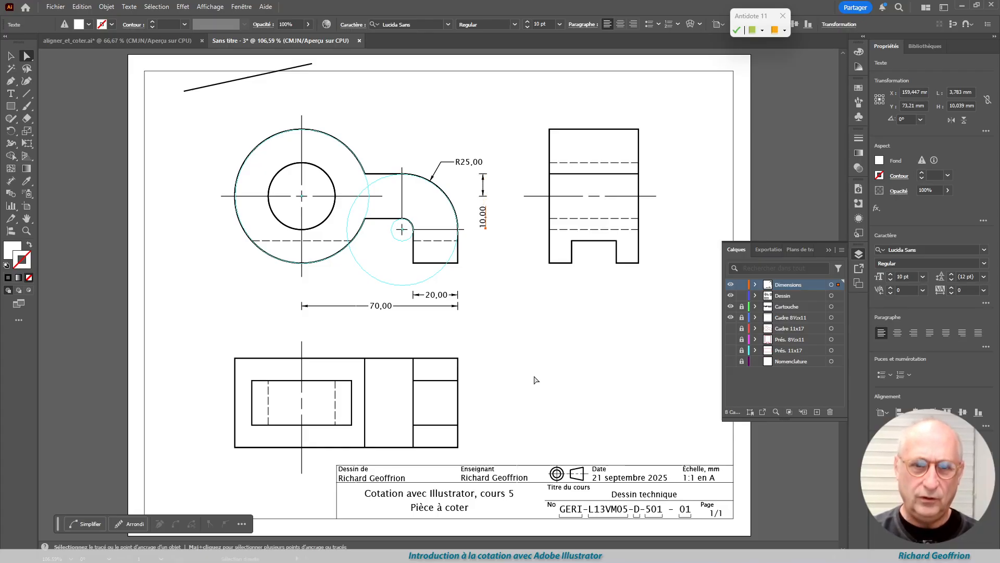
Step: Draw a vertical line about 4 mm long from the dimension's lower extension line down toward the 10,00 text
scroll(494, 202, "up", 6)
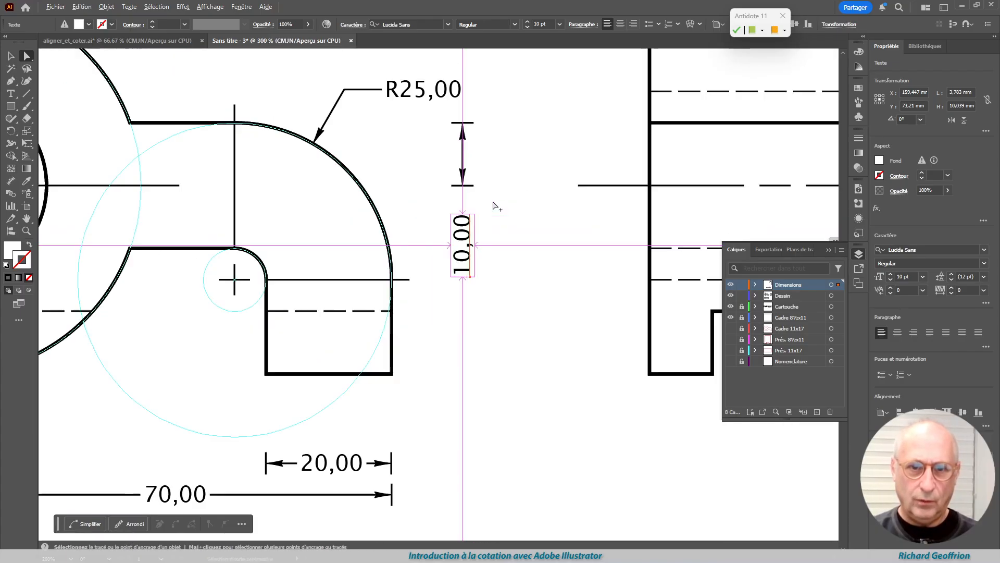
left_click_drag(387, 151, 418, 182)
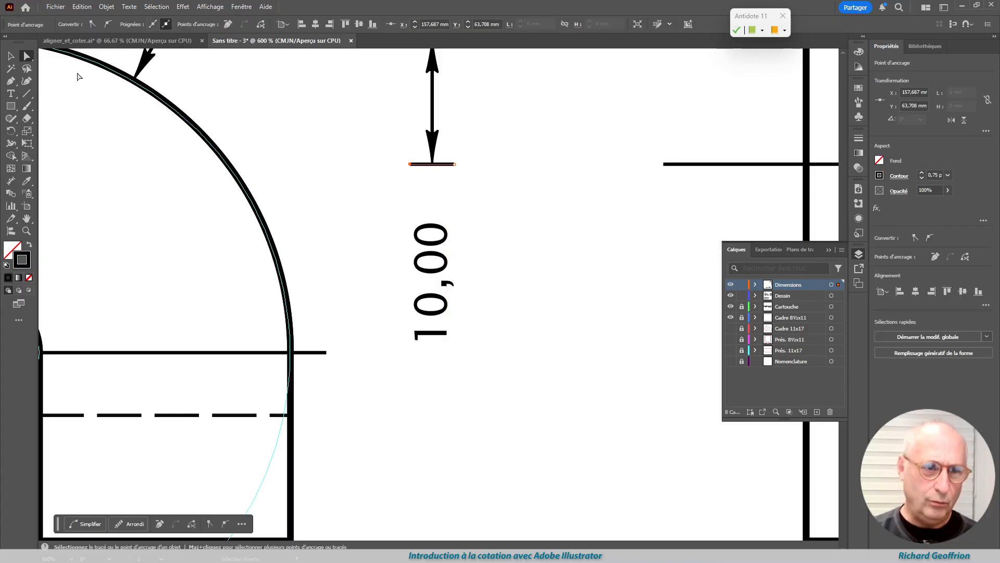
left_click(27, 93)
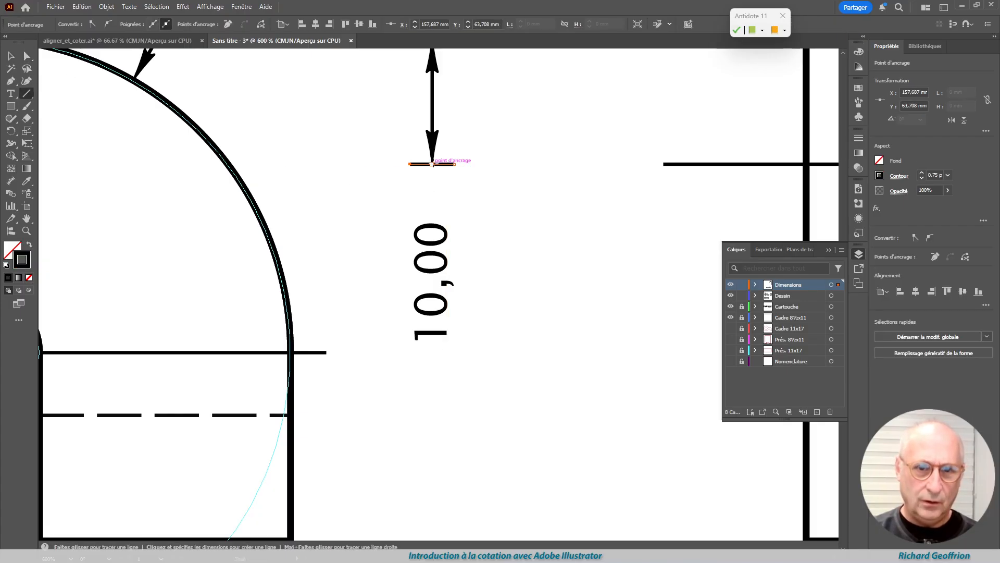
left_click_drag(432, 164, 432, 213)
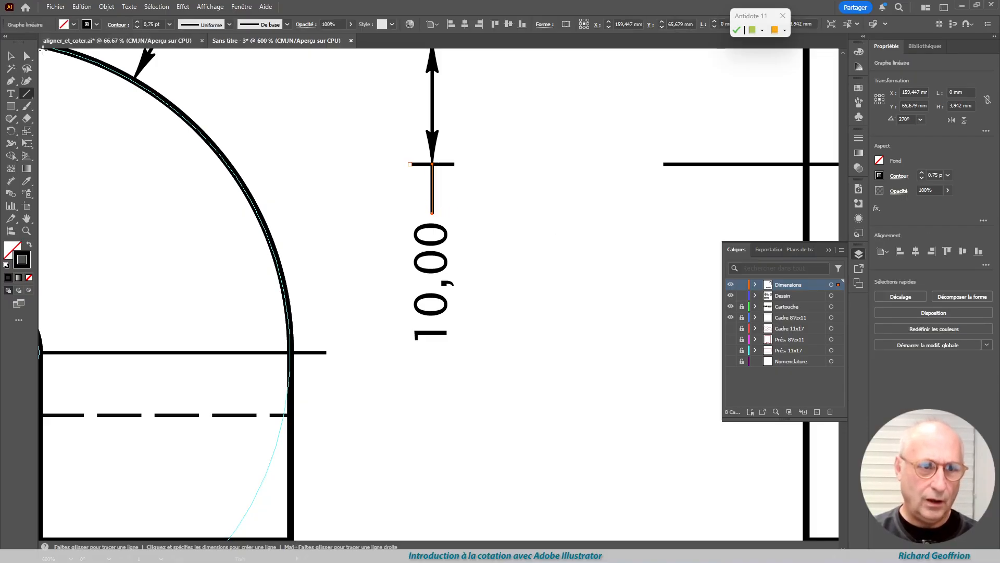
left_click(11, 56)
left_click(382, 170)
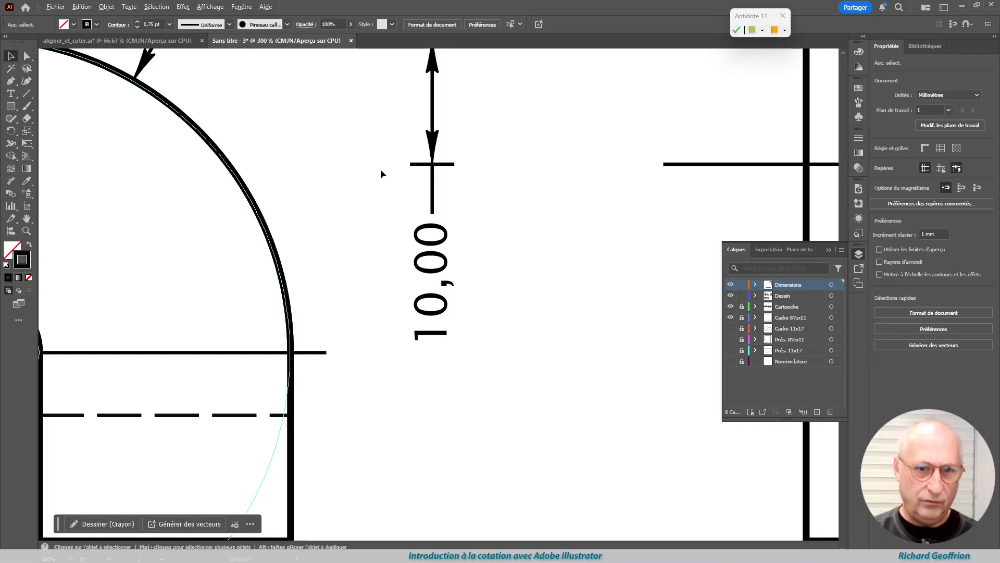
Step: Draw a horizontal line about 35 mm long from near the hook foot's lower inner corner toward the large circle's bottom
scroll(380, 167, "down", 5)
scroll(383, 171, "up", 1)
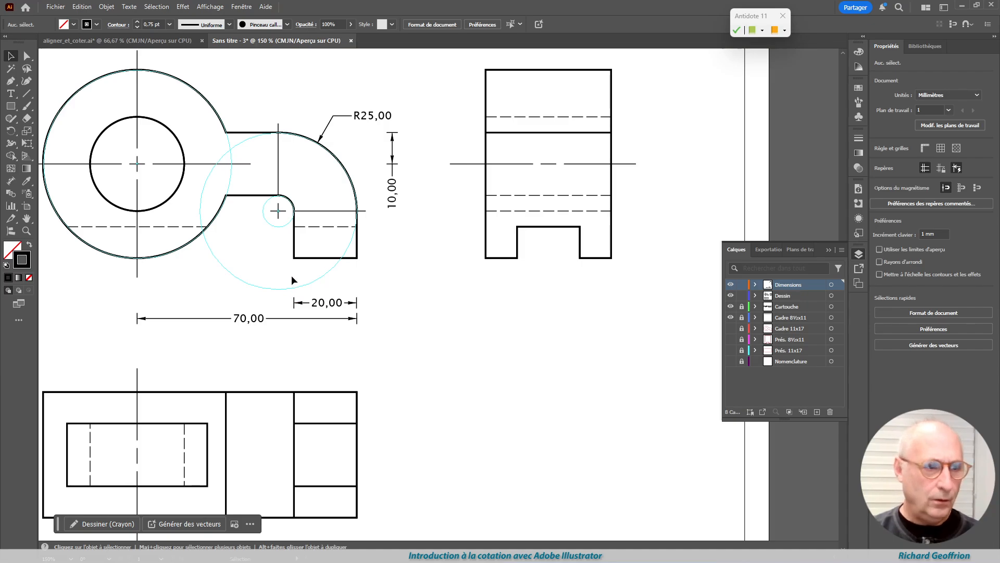
scroll(144, 295, "left", 3)
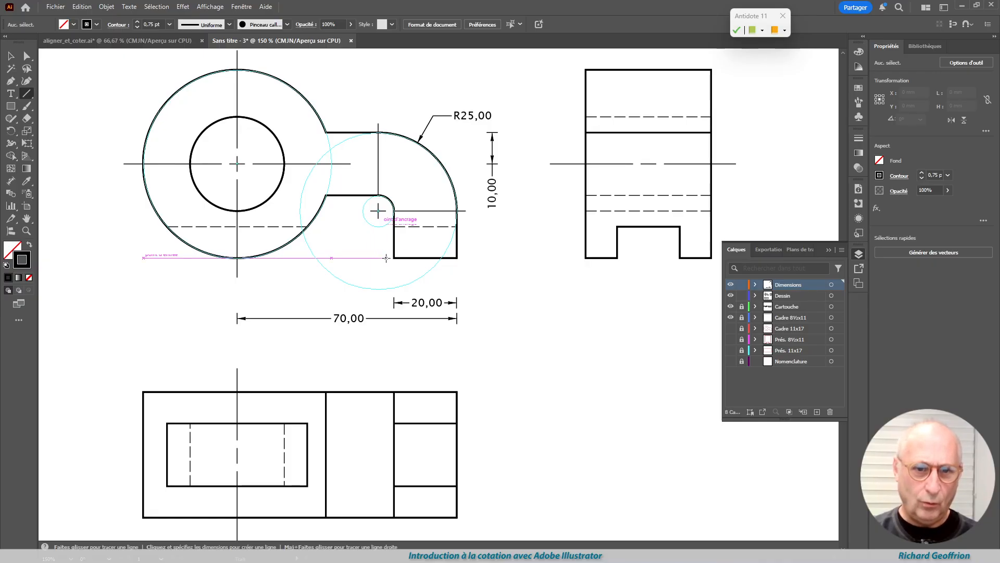
left_click_drag(386, 257, 276, 258)
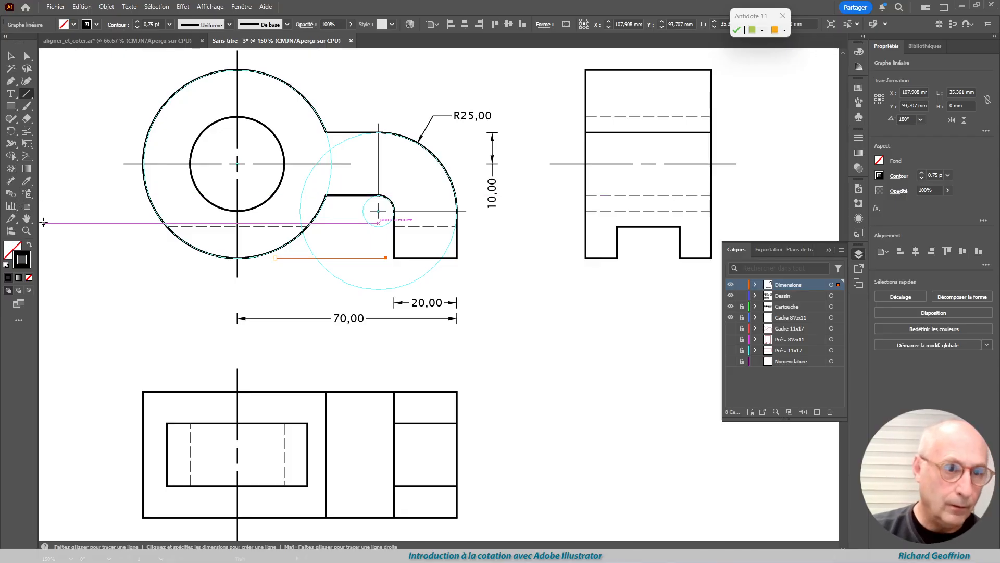
Step: Apply the outline's 1,5 pt stroke to the new line with the Eyedropper, and restore 0,75 pt by sampling the 70,00 dimension
left_click(27, 182)
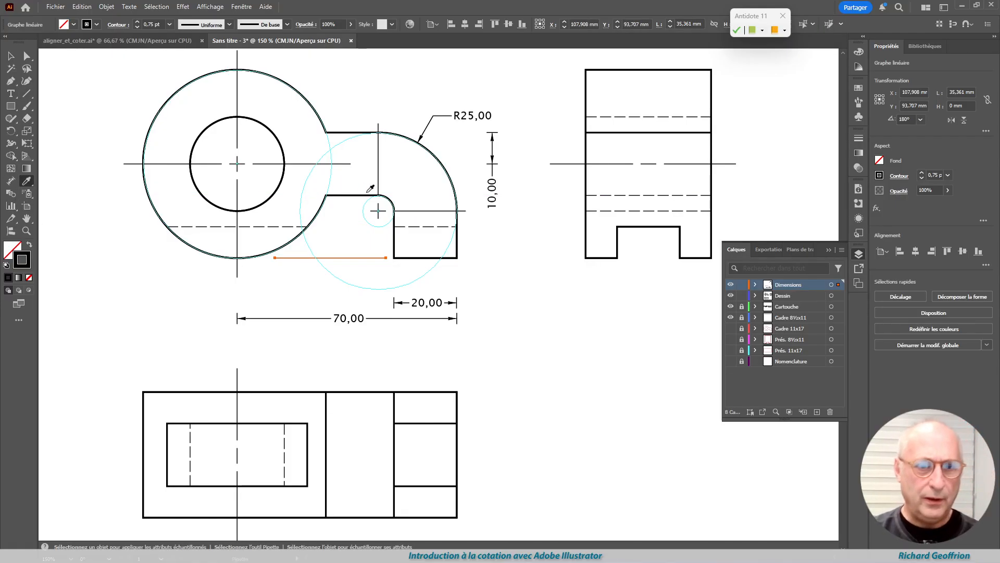
left_click(343, 195)
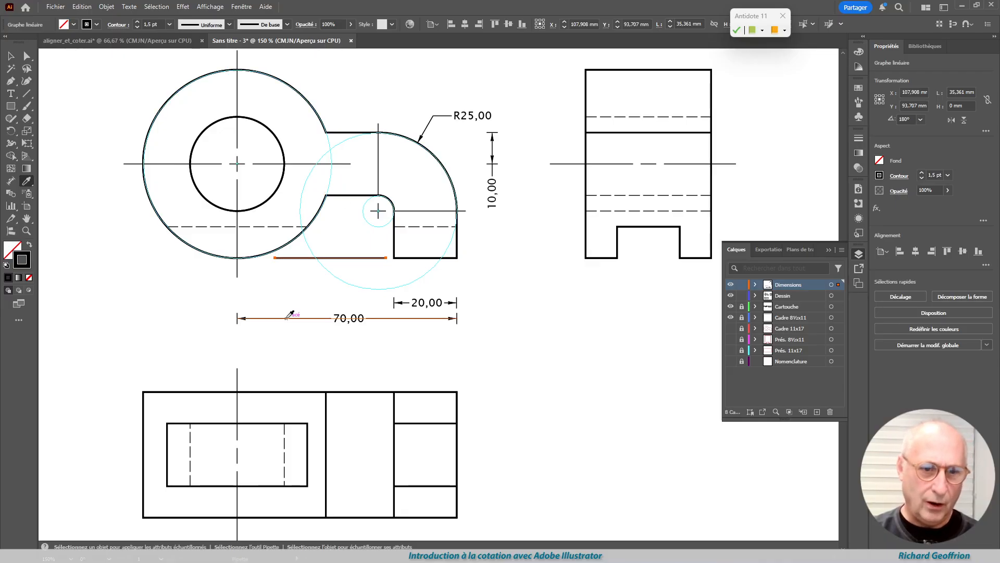
left_click(238, 312)
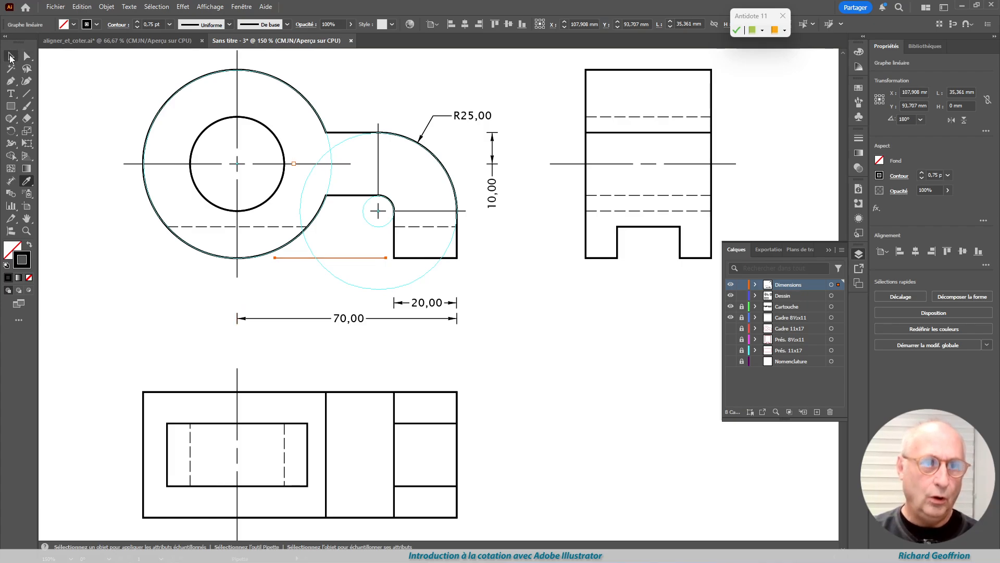
left_click(10, 56)
left_click(562, 314)
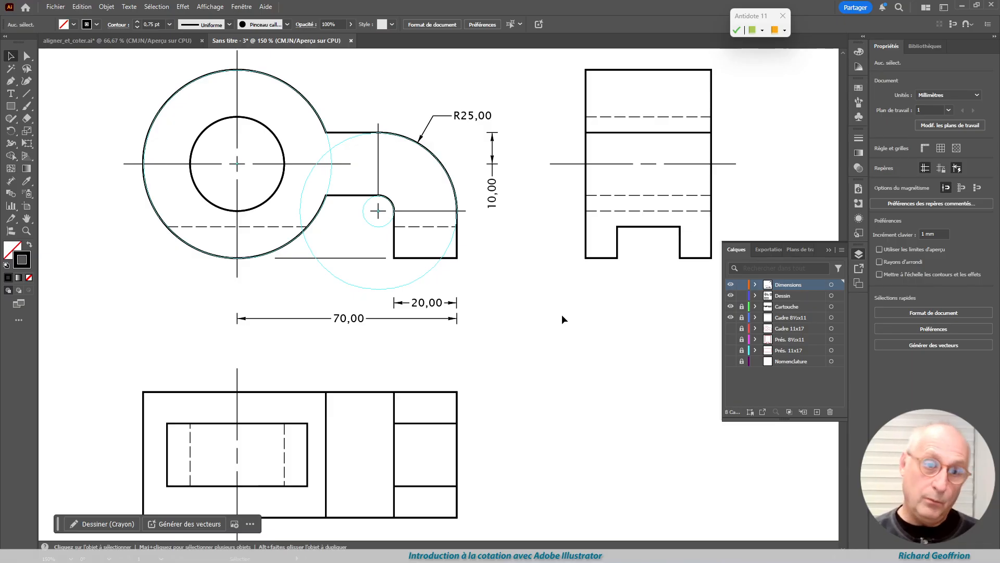
Step: Dimension the front view's large outer circle with AutoCote_CercleetLigne.jsx, using Rayon, an external arrow and a 120° angle
scroll(246, 217, "up", 5)
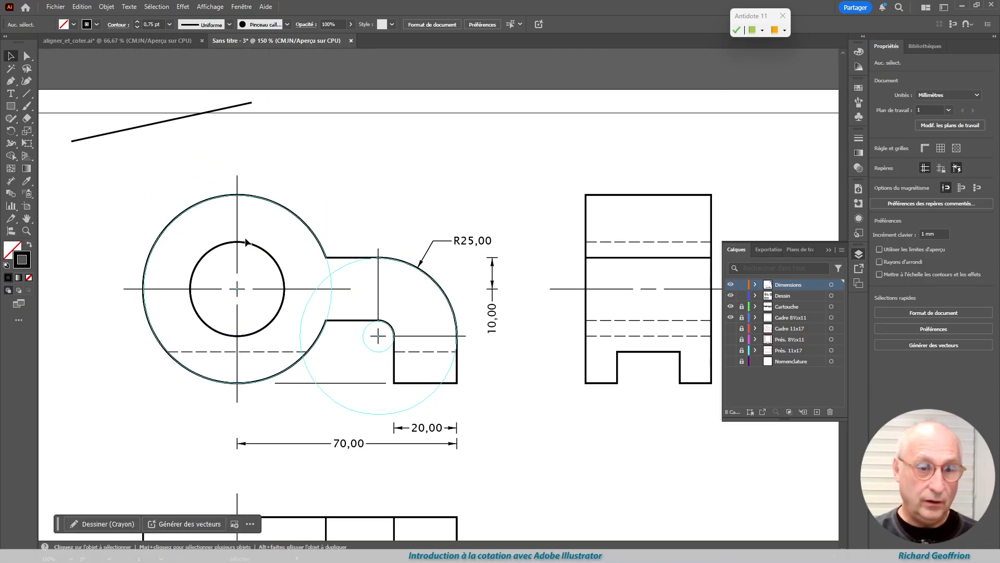
left_click(26, 56)
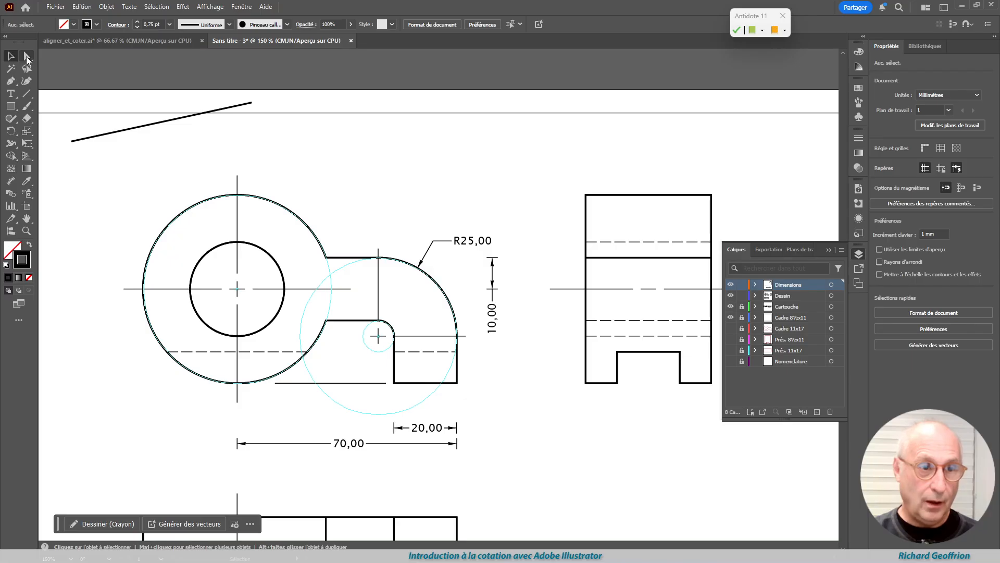
left_click(330, 275)
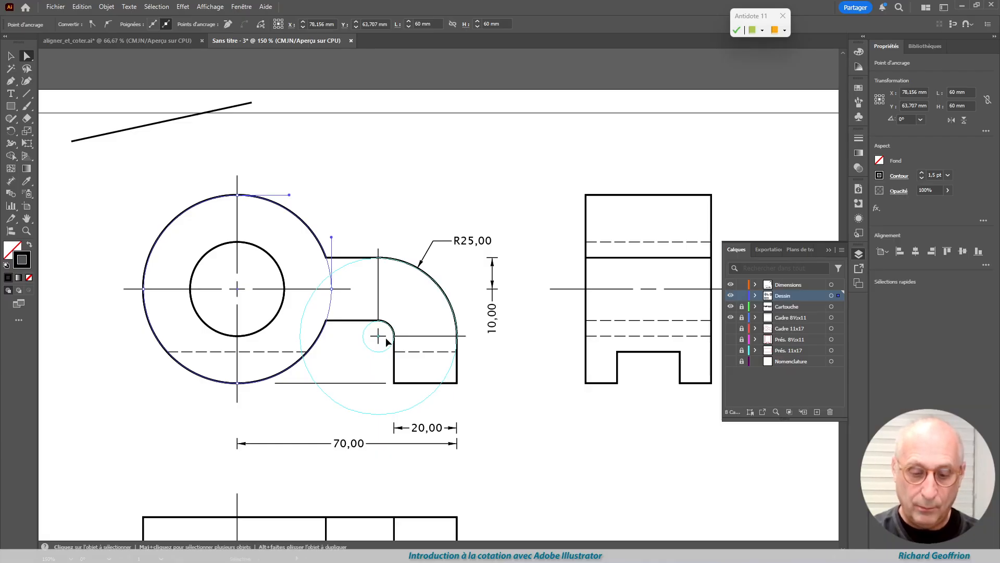
key("ctrl+F12")
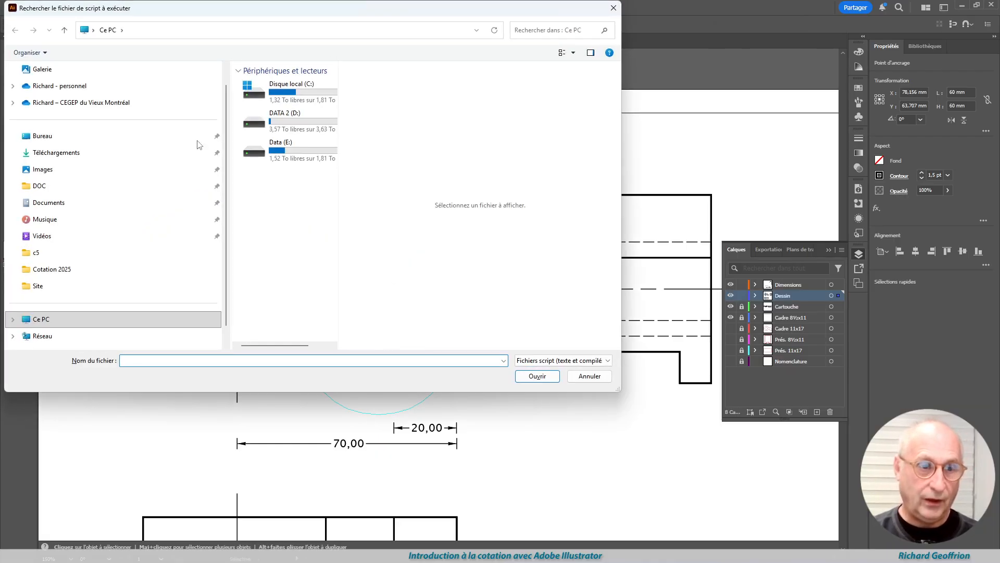
left_click(61, 154)
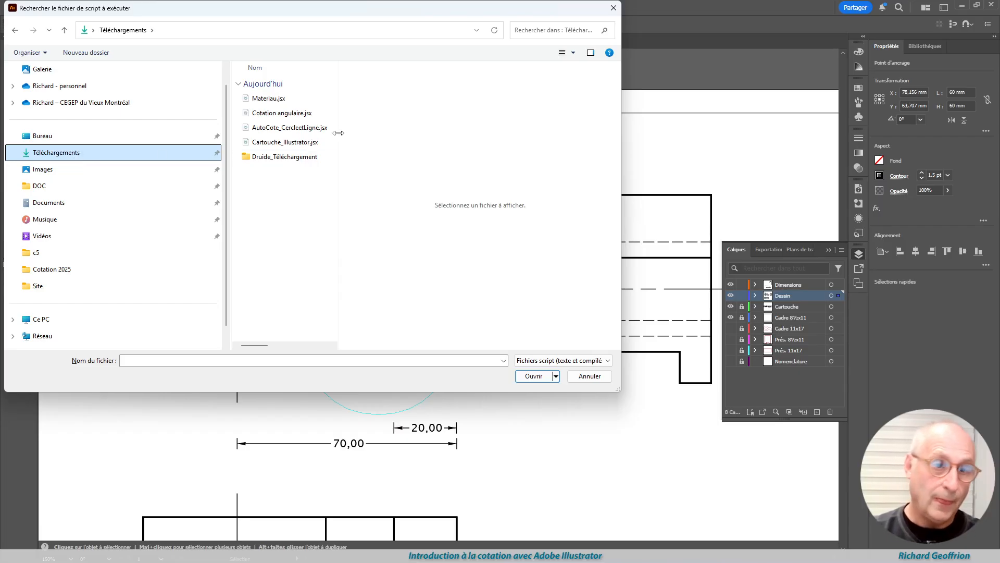
double_click(312, 128)
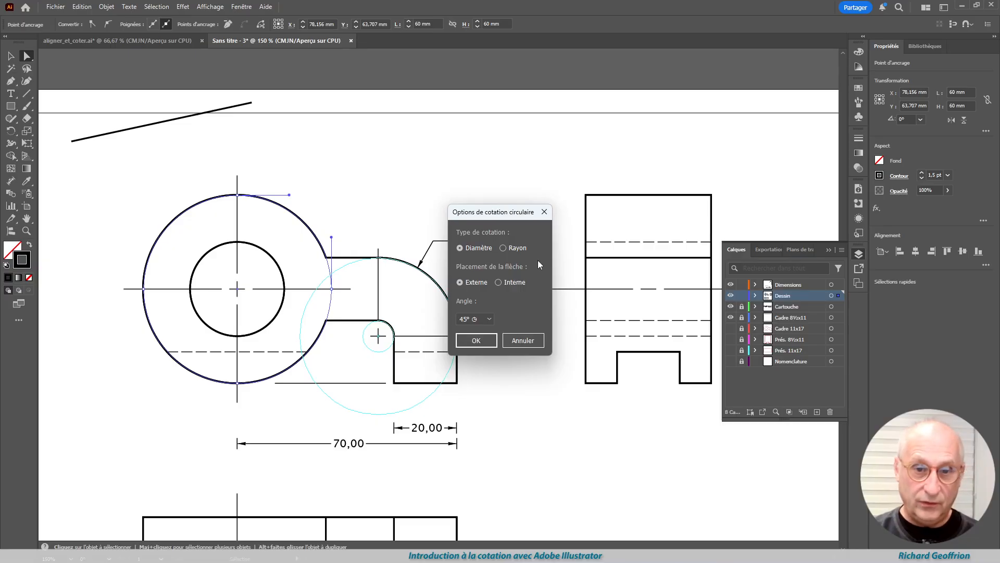
left_click_drag(522, 215, 489, 249)
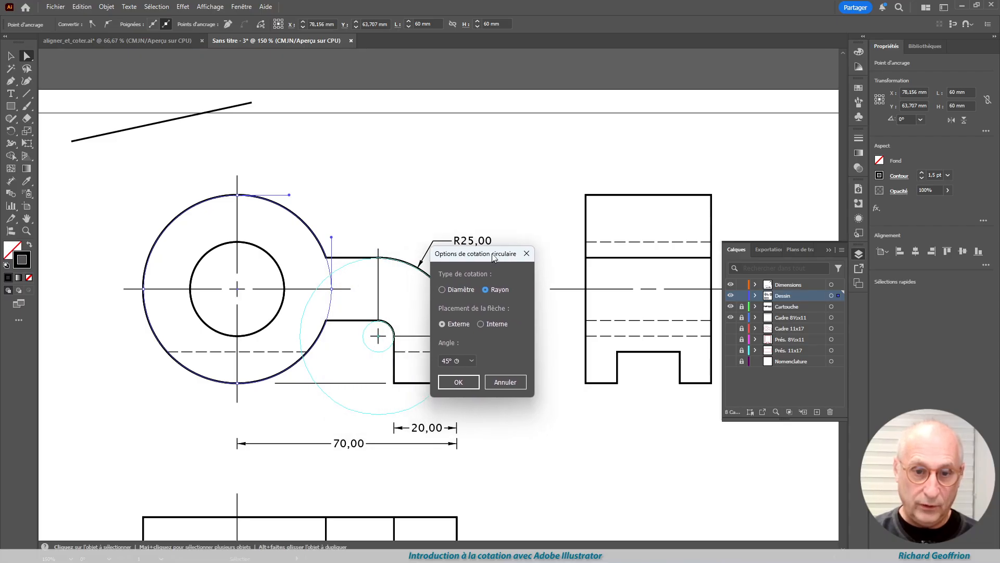
left_click(471, 360)
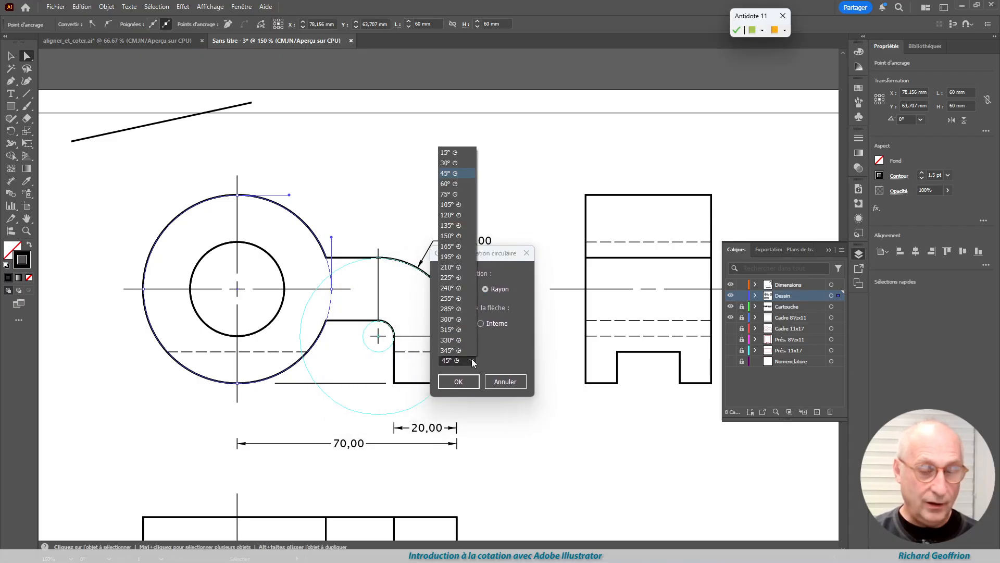
left_click(448, 214)
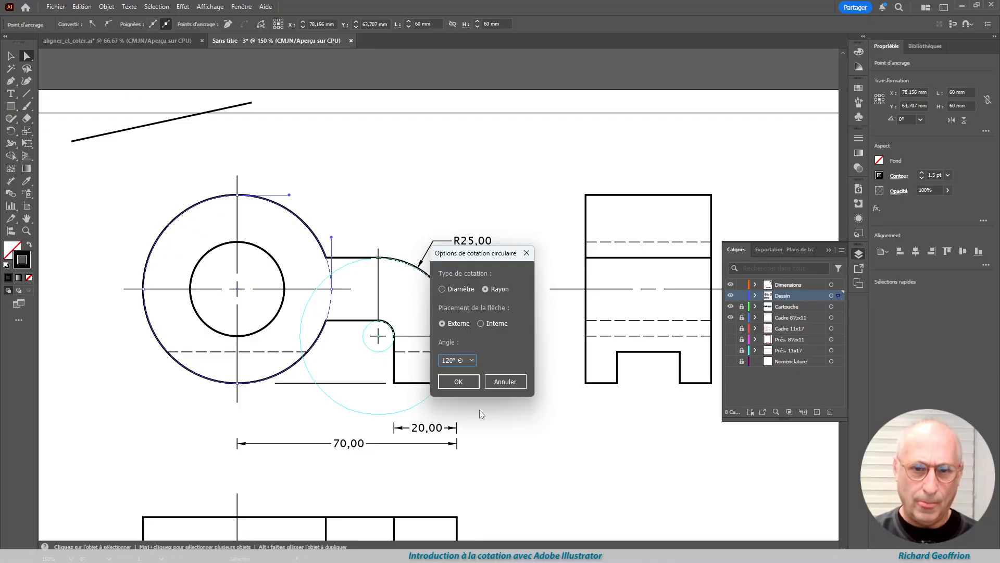
left_click(460, 381)
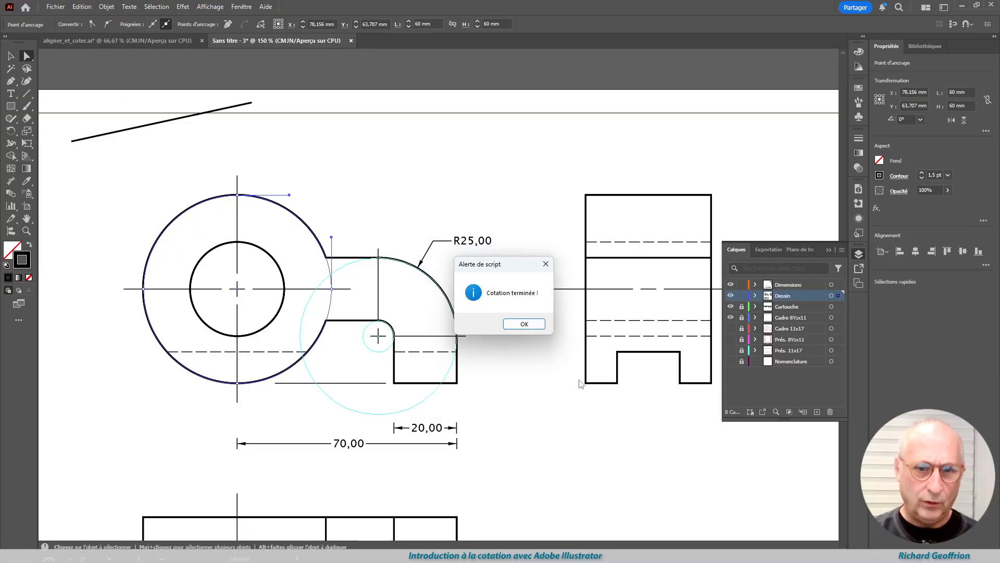
left_click(524, 326)
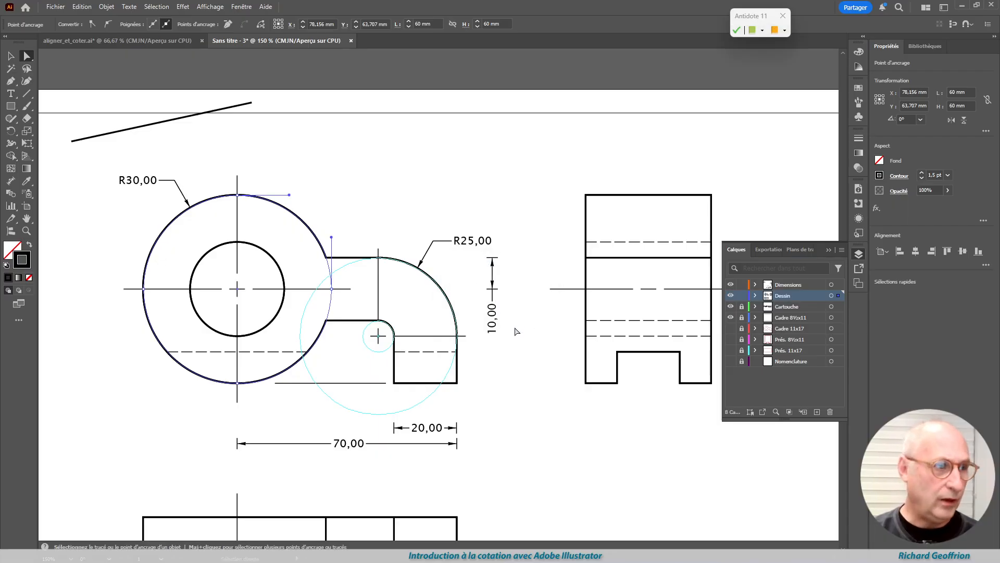
Step: Dimension the front view's inner hole circle with AutoCote_CercleetLigne.jsx, using Diamètre, an external arrow and a 45° angle
left_click(281, 268)
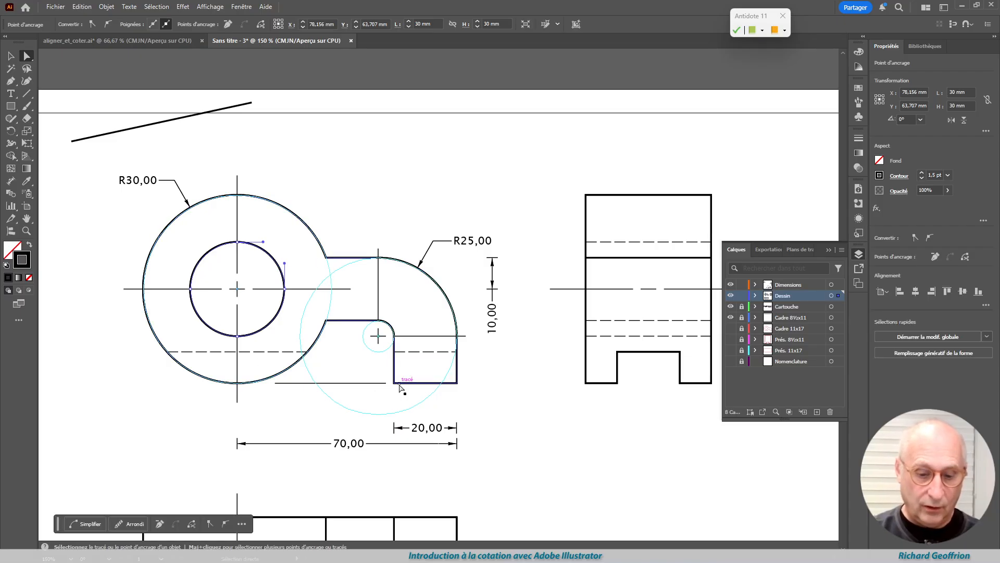
key("ctrl+F12")
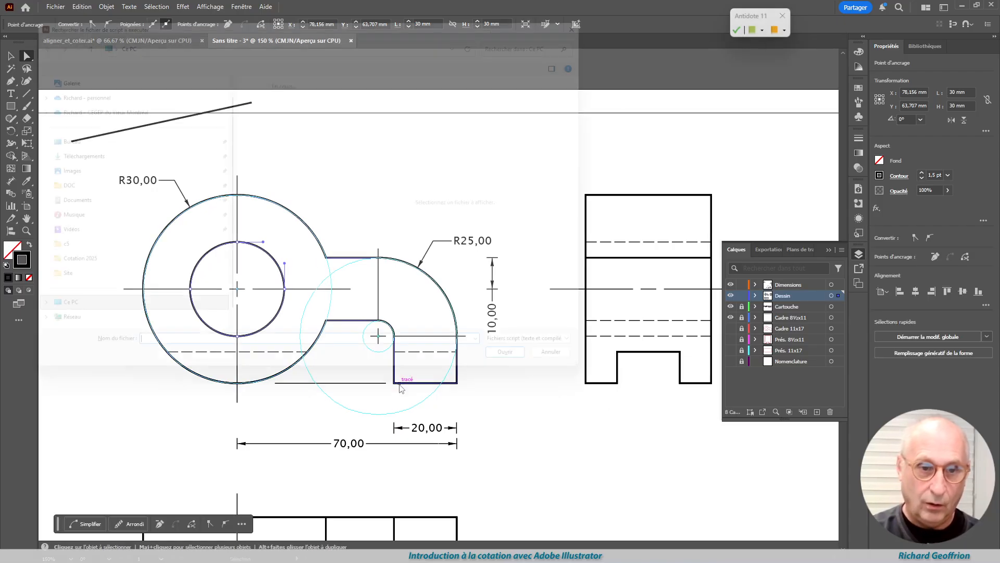
left_click(51, 158)
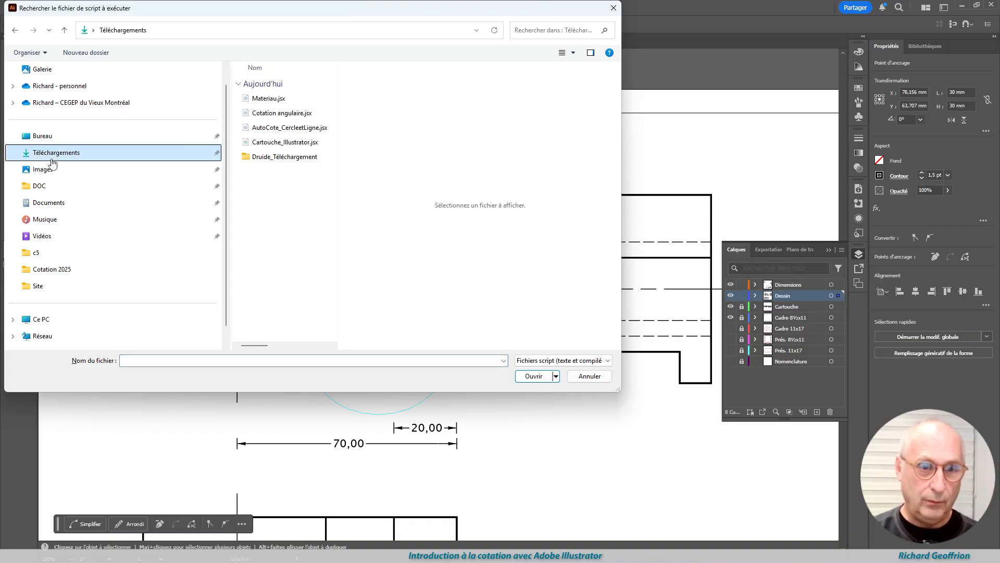
left_click(271, 128)
double_click(271, 128)
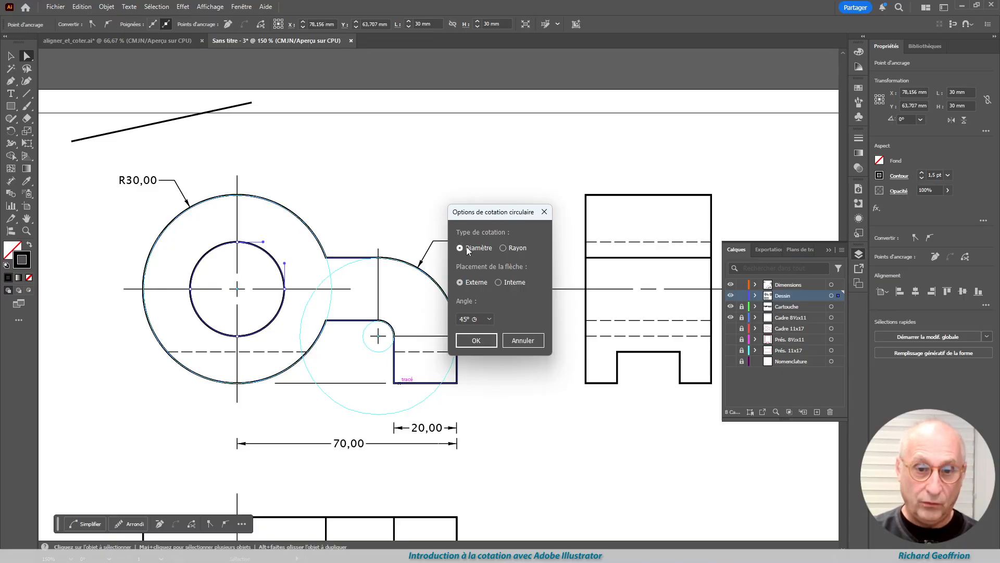
left_click(476, 343)
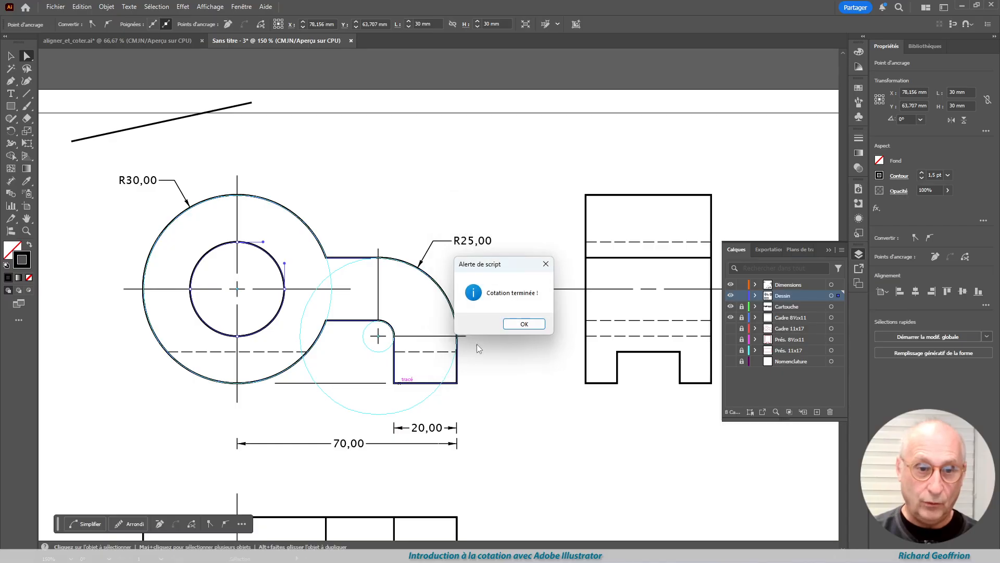
left_click(524, 323)
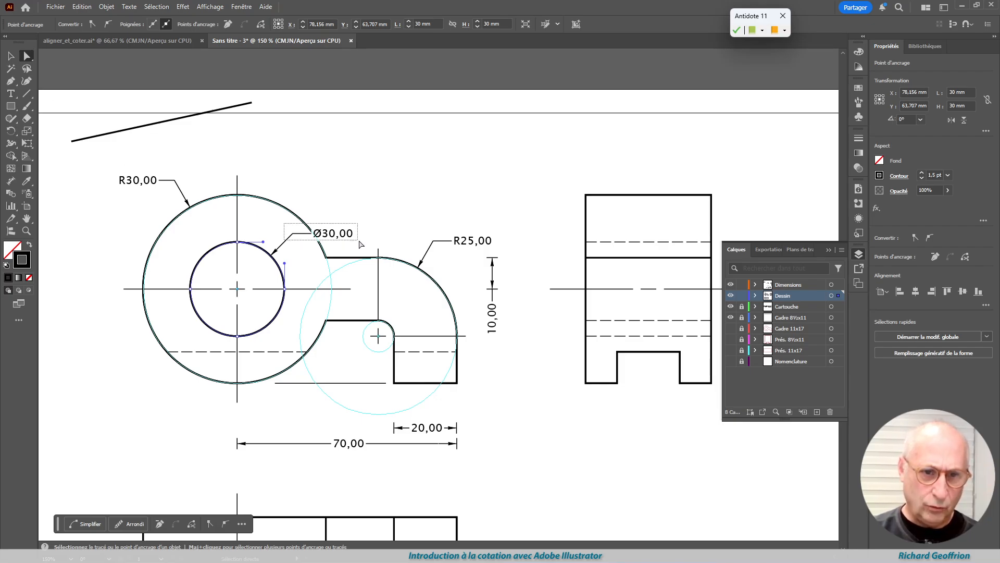
Step: Move the hole diameter's text and leader elbow about 9 mm up and 9 mm right, outside the large circle, keeping the arrowhead in place
left_click_drag(359, 241, 362, 242)
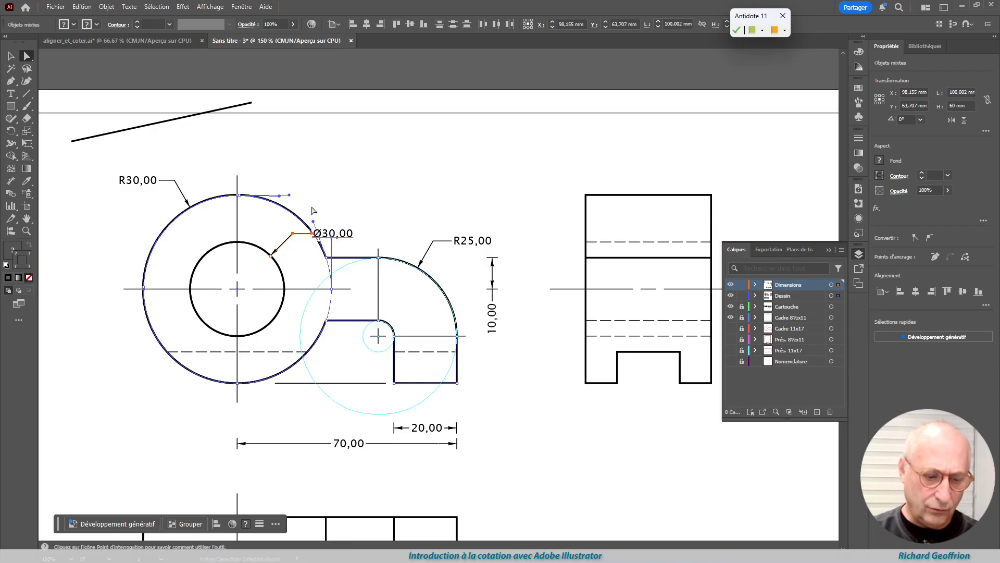
left_click_drag(312, 208, 275, 221)
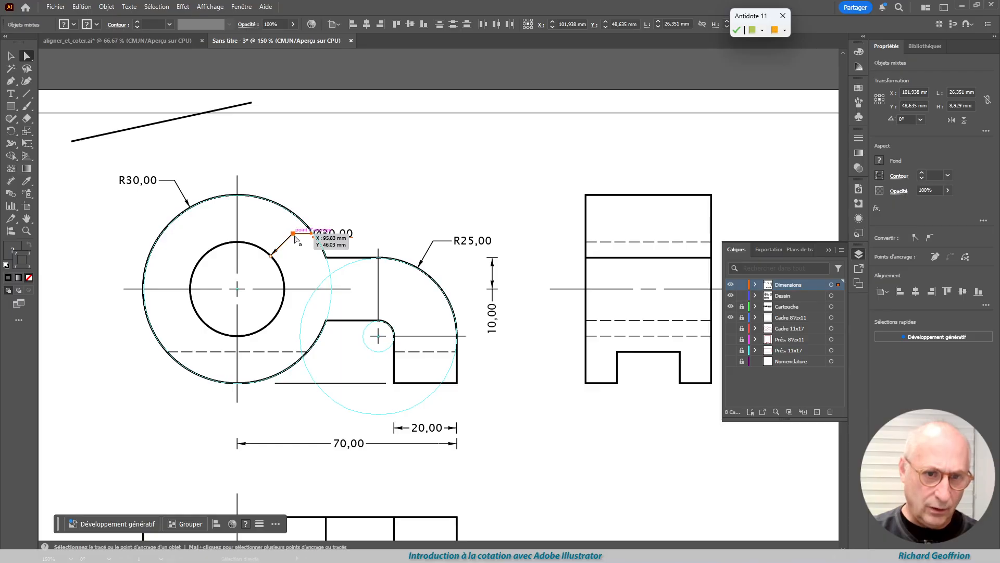
left_click_drag(299, 240, 319, 203)
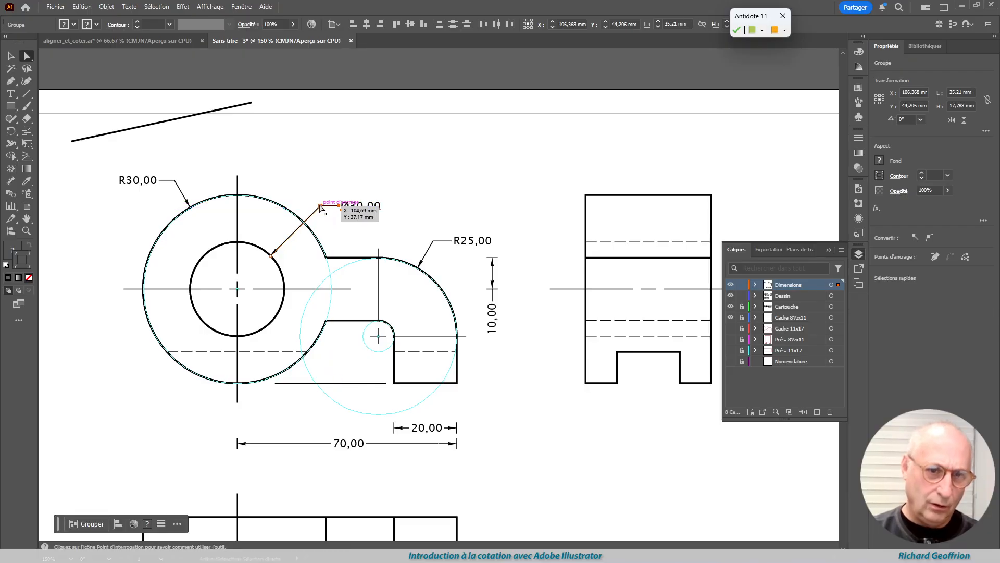
left_click(461, 193)
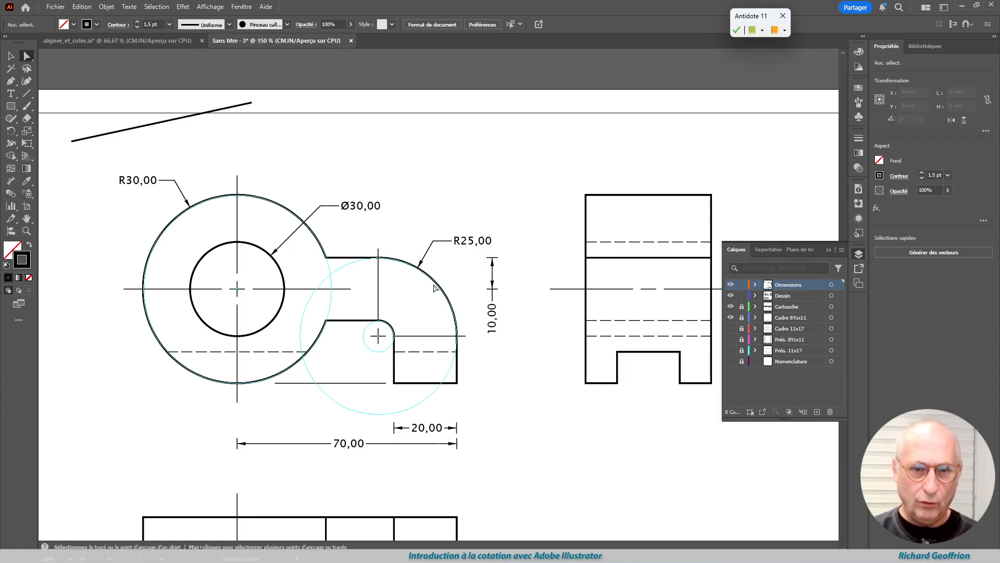
Step: Extend the 10,00 dimension's extension lines to the left, the upper by 25 mm towards the arc and the lower by 45 mm along the centre line
left_click_drag(478, 256, 491, 264)
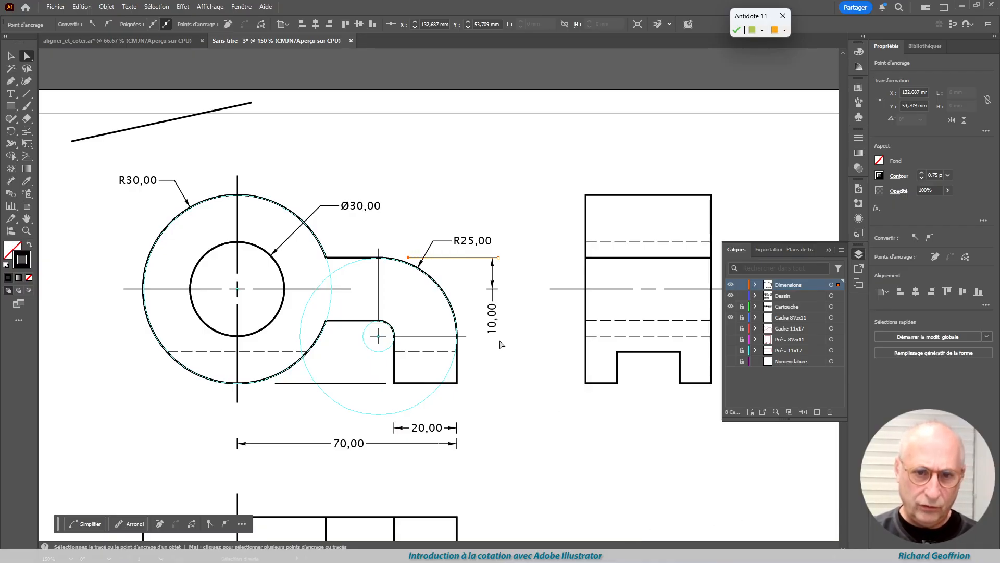
left_click_drag(479, 285, 488, 297)
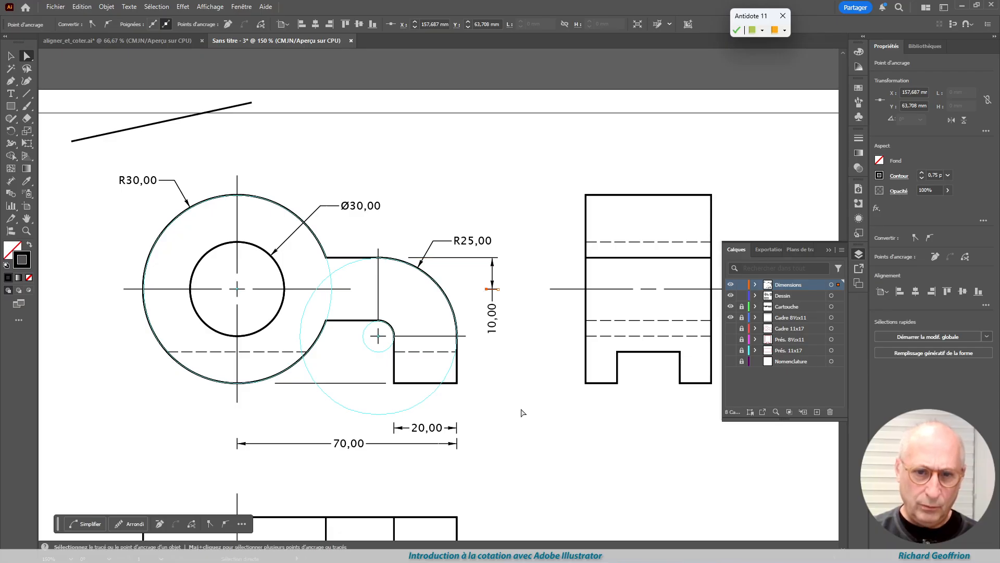
key("shift+Left")
key("shift+Left")
key("shift+Left")
key("shift+Left")
key("shift+Left")
key("shift+Left")
key("shift+Left")
key("shift+Left")
key("shift+Left")
key("shift+Left")
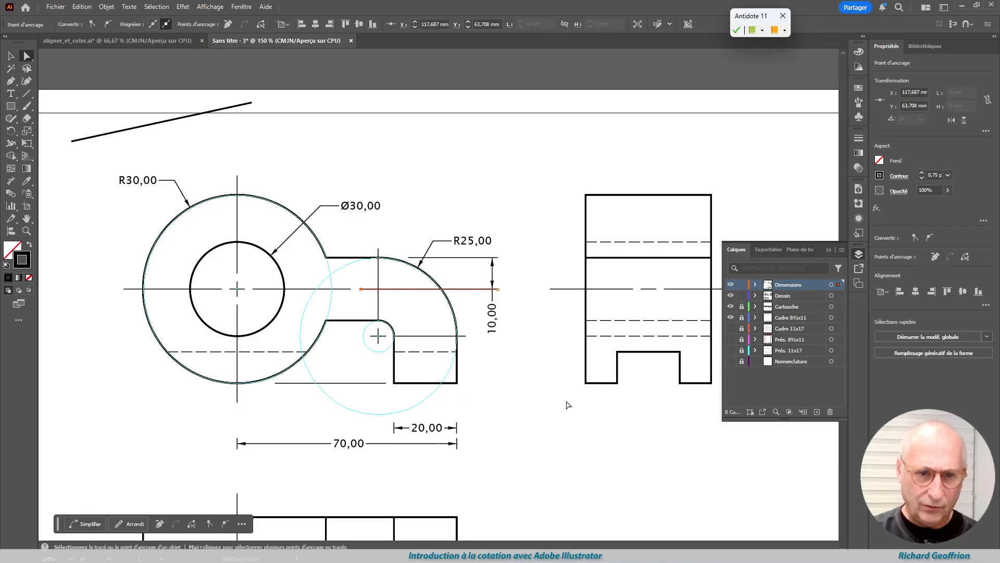
key("shift+Left")
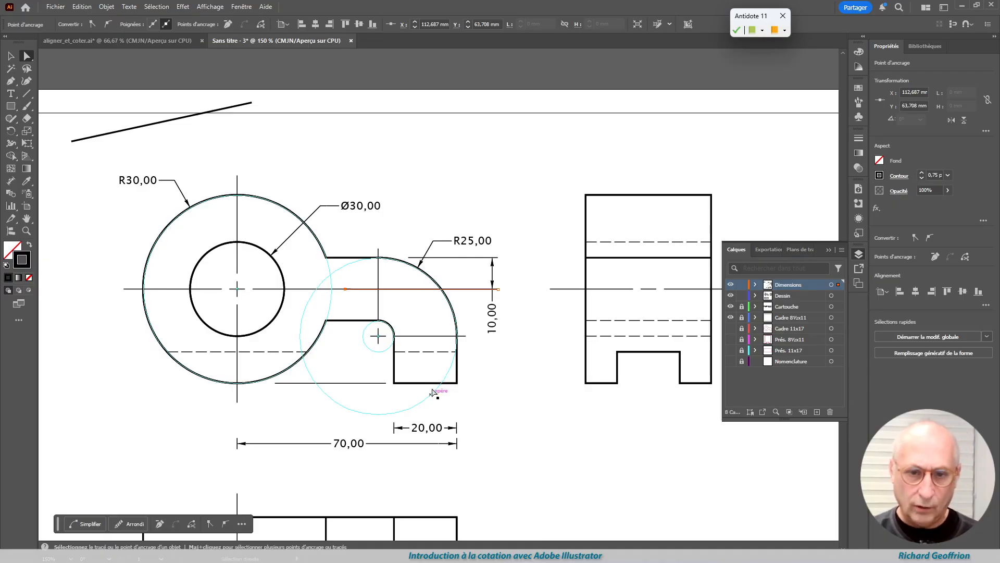
left_click(525, 379)
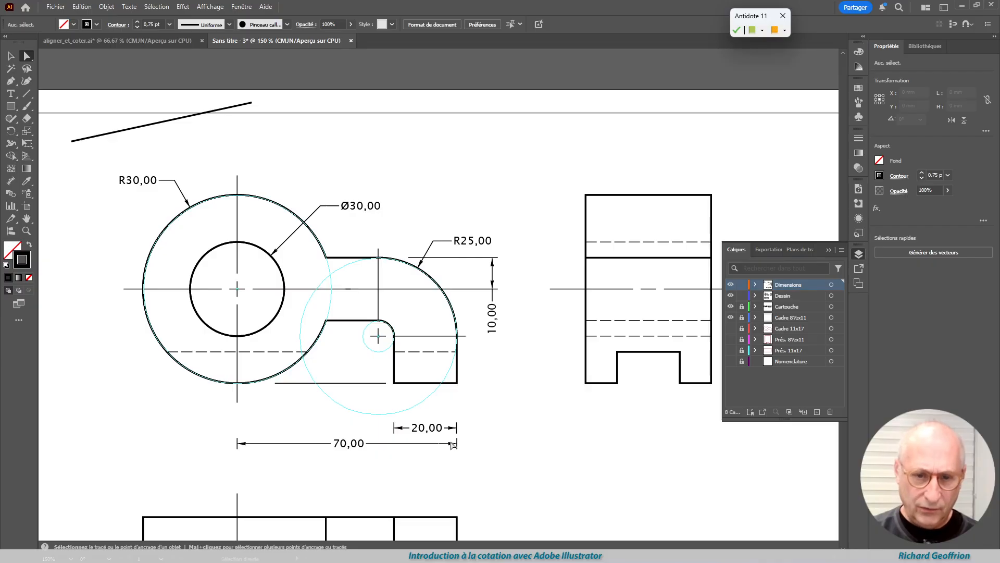
Step: Delete the 20,00 dimension's right extension line and extend the 70,00 dimension's right one 14 mm up to just below the part
left_click_drag(452, 417, 462, 429)
left_click(602, 430)
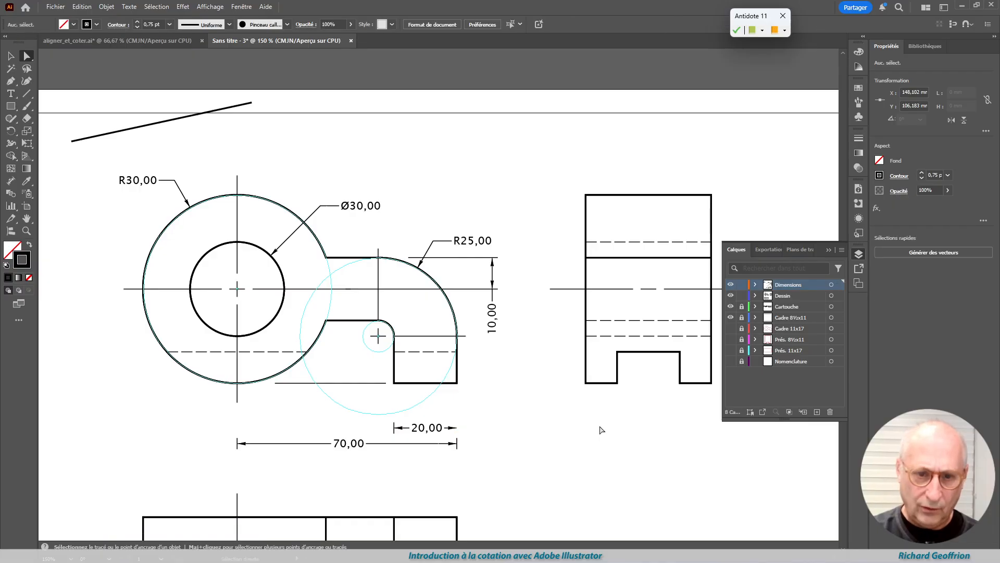
left_click_drag(472, 433, 456, 444)
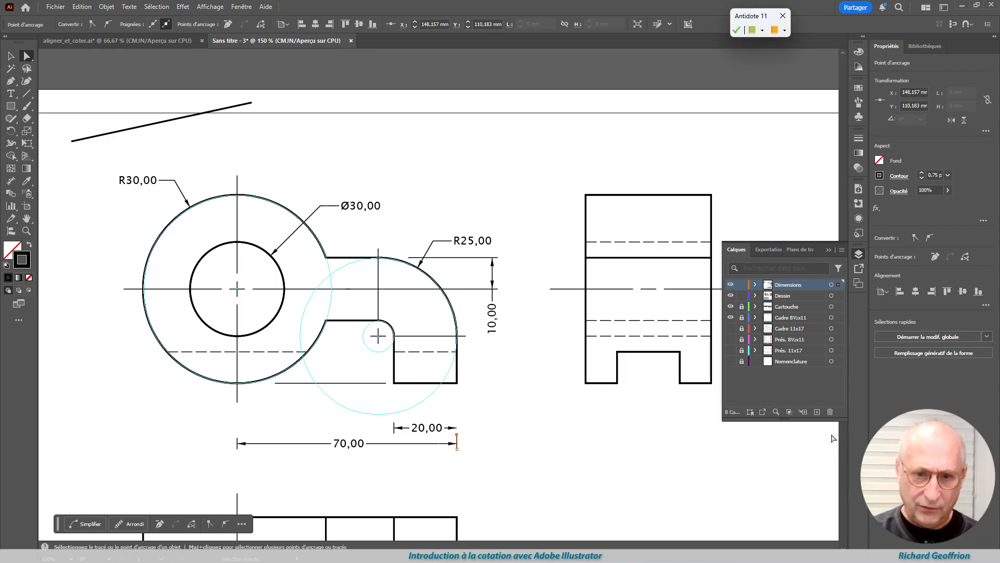
key("shift+Up")
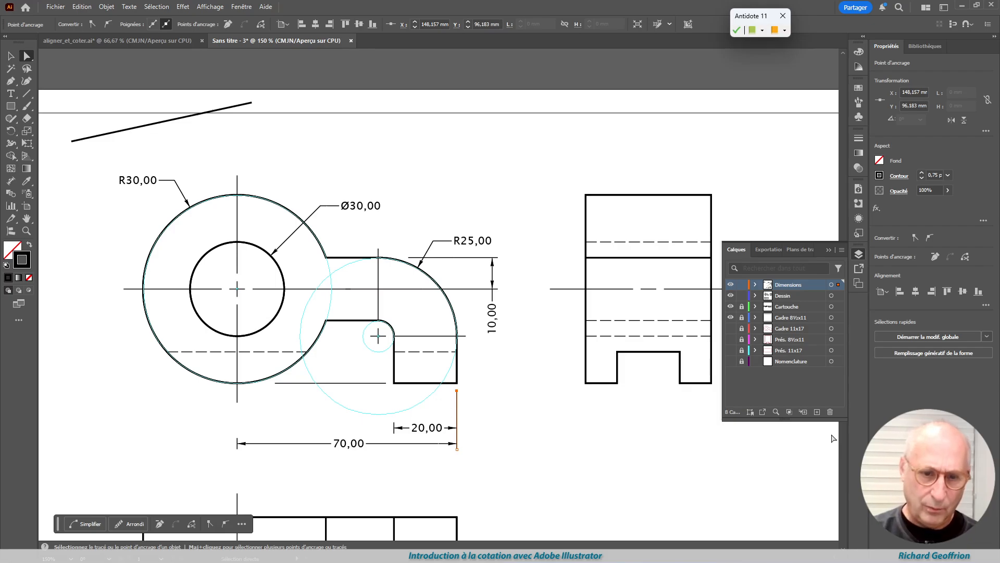
Step: Extend the 20,00 dimension's left extension line 9 mm up to just below the part, and the 70,00 dimension's left one up to the centre line
left_click(394, 422)
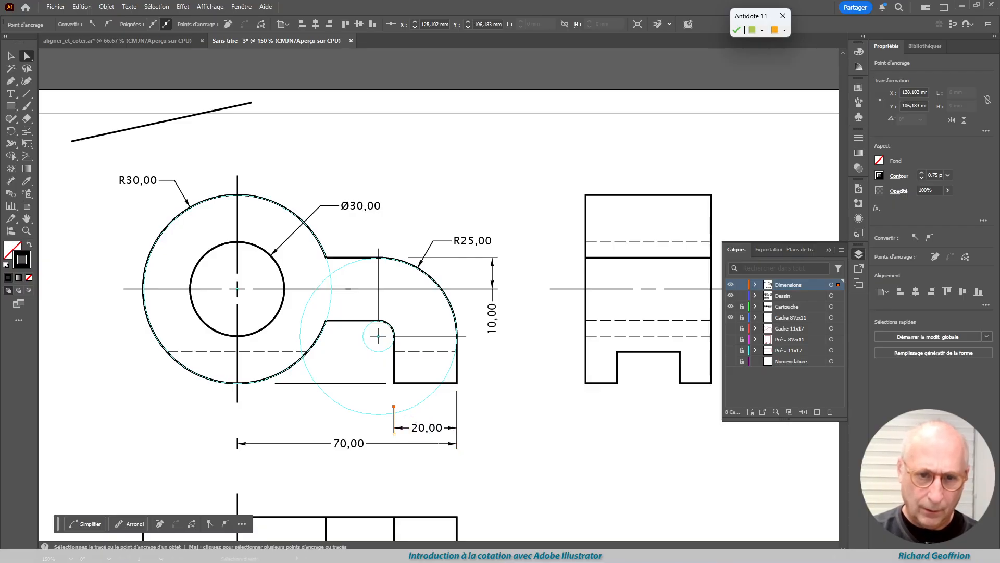
key("Up")
key("Up")
key("Up")
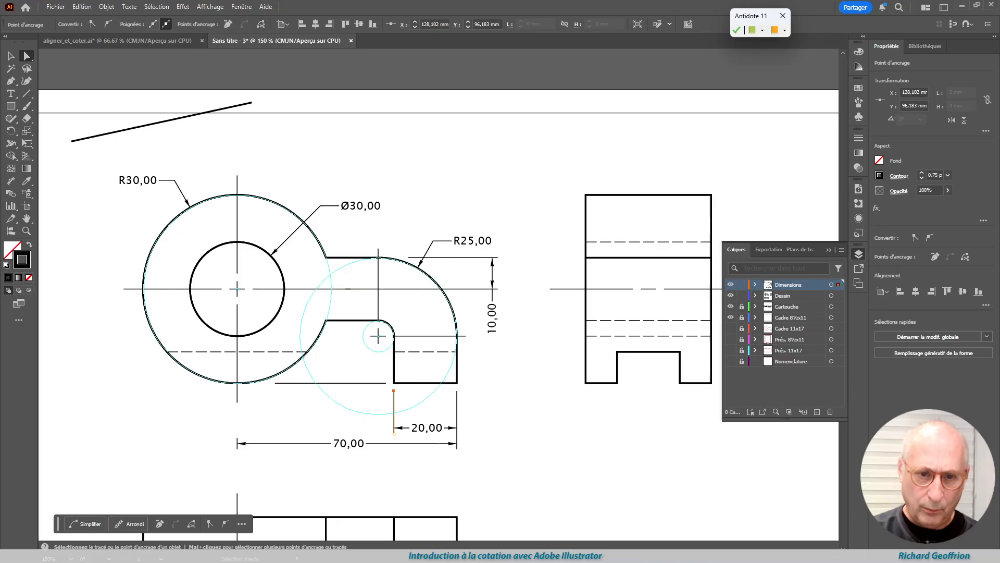
key("Down")
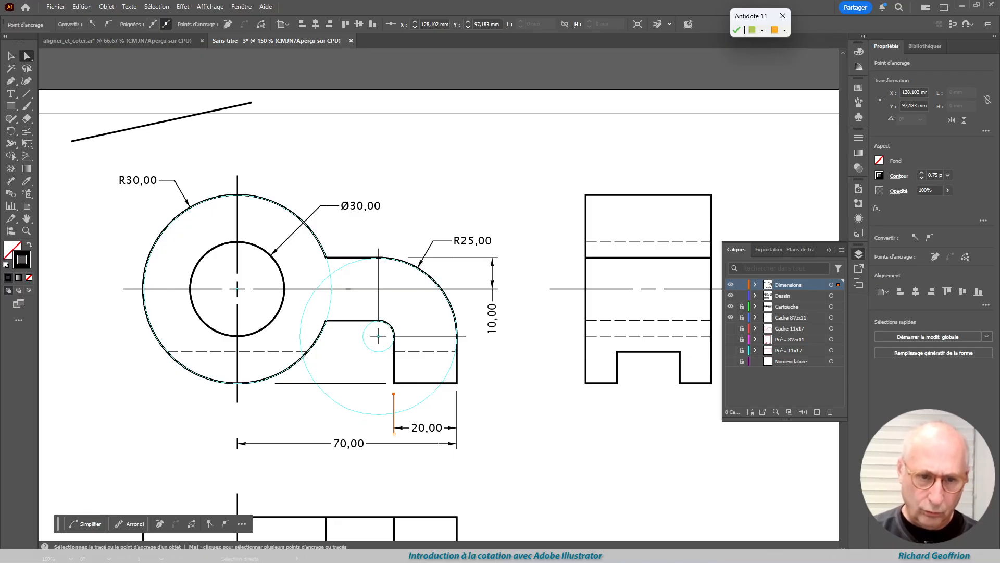
left_click_drag(221, 423, 243, 445)
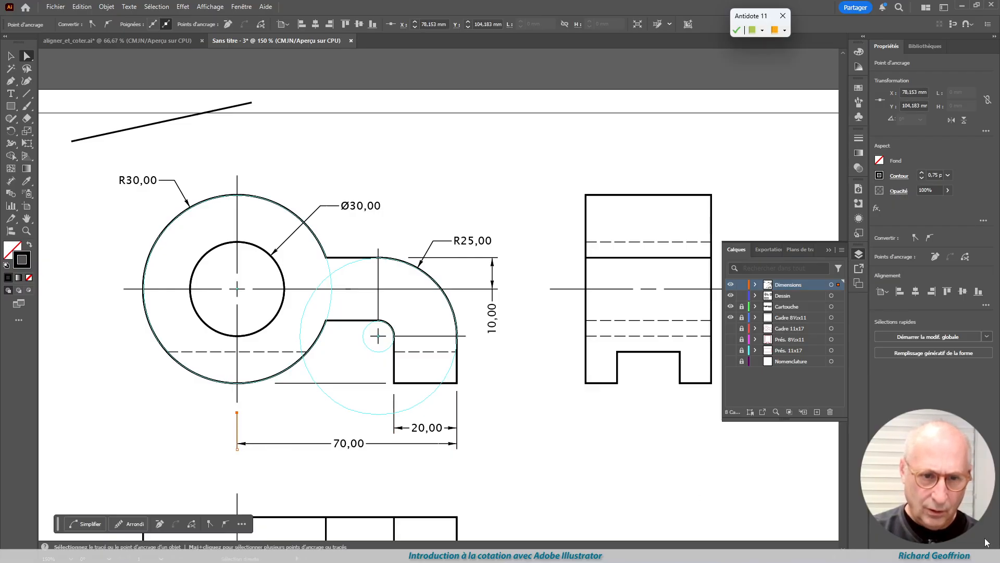
key("Up")
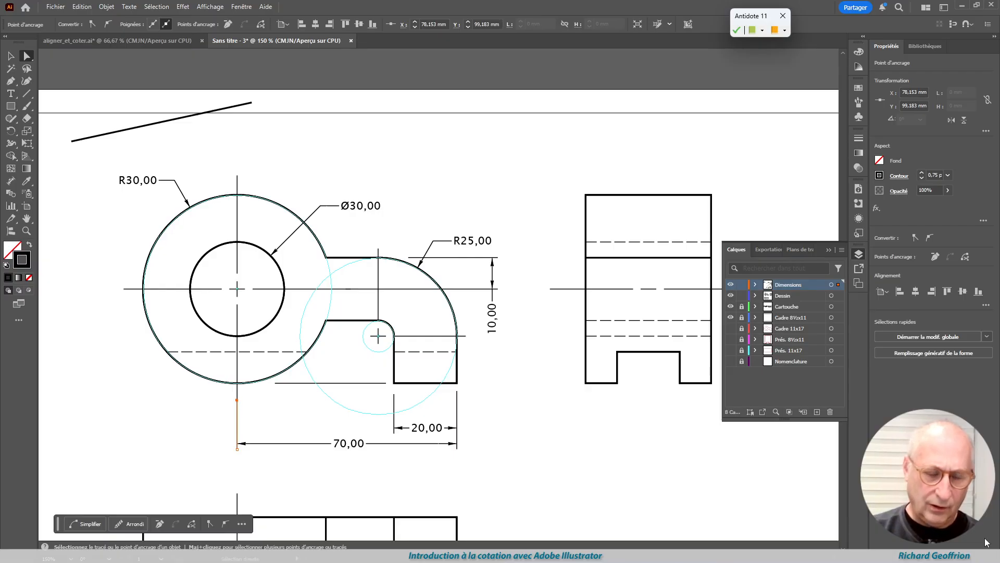
left_click(395, 402)
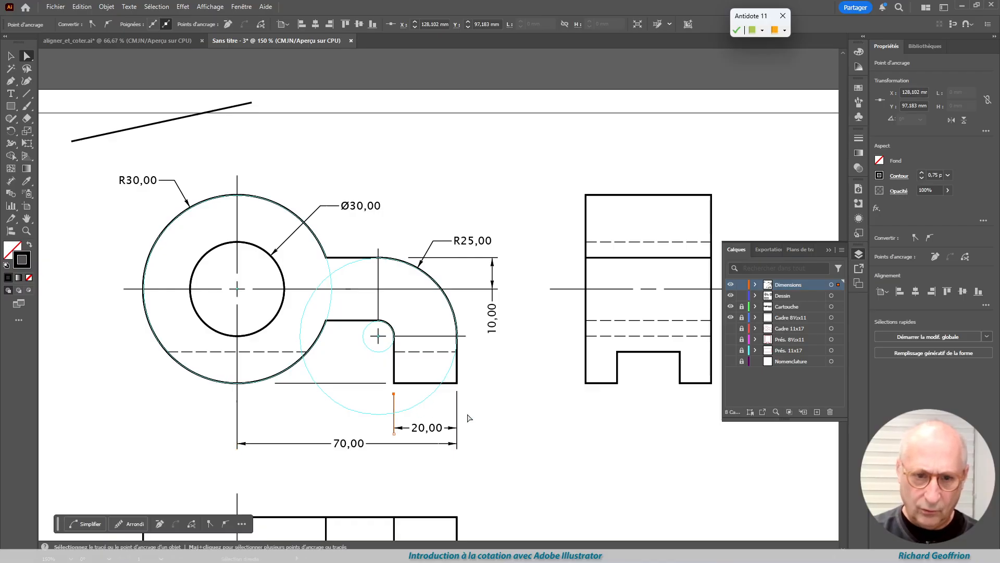
left_click(511, 423)
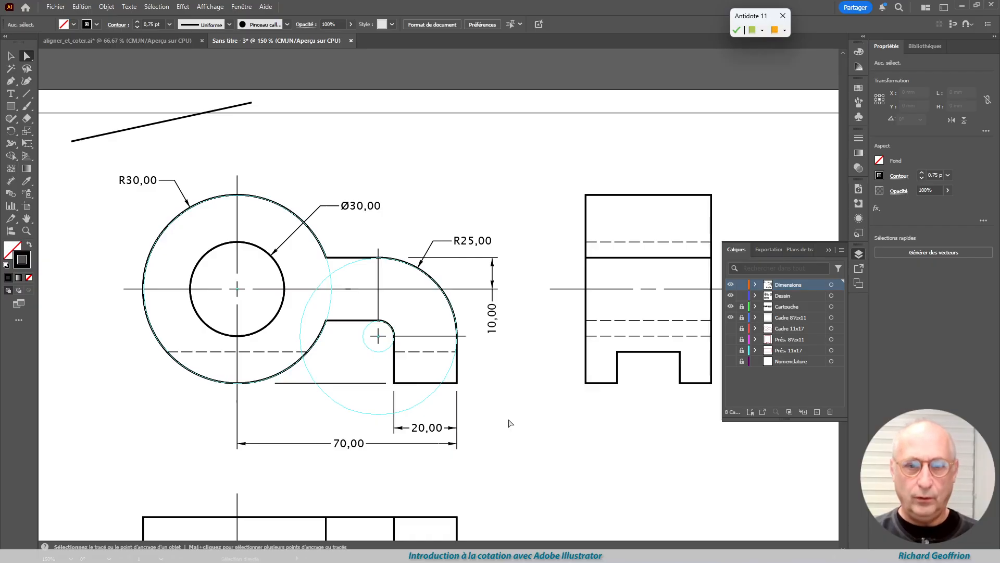
Step: Show the Prés. 8½x11 and Prés. 11x17 layers to examine the red outlines on the side and top views, and hide both again
scroll(565, 406, "down", 4)
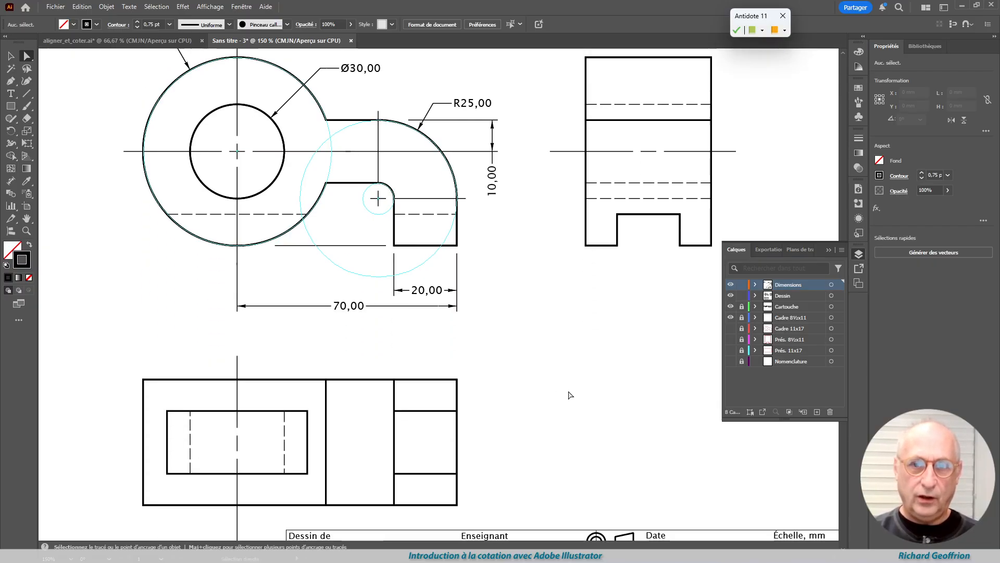
scroll(570, 395, "up", 1)
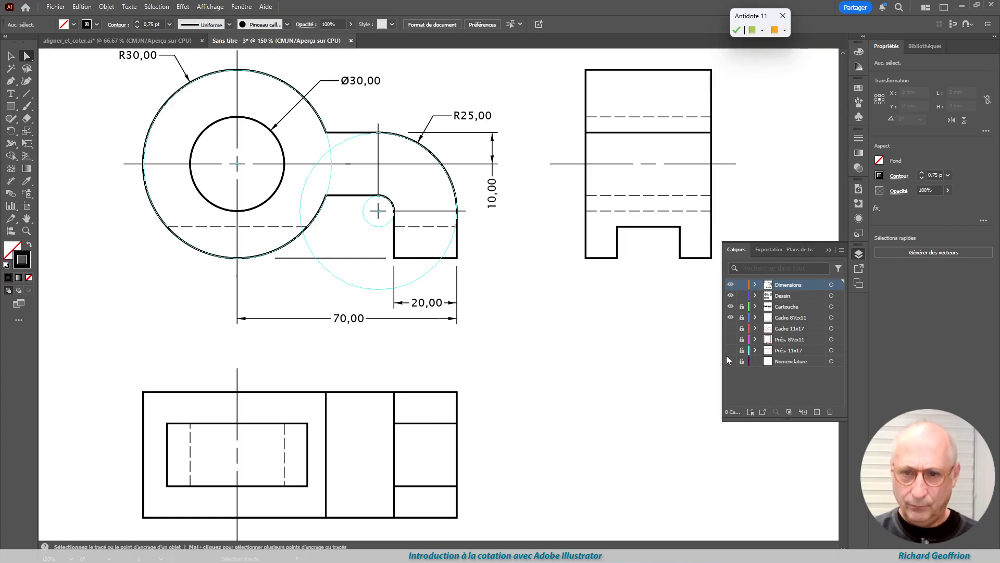
left_click(730, 340)
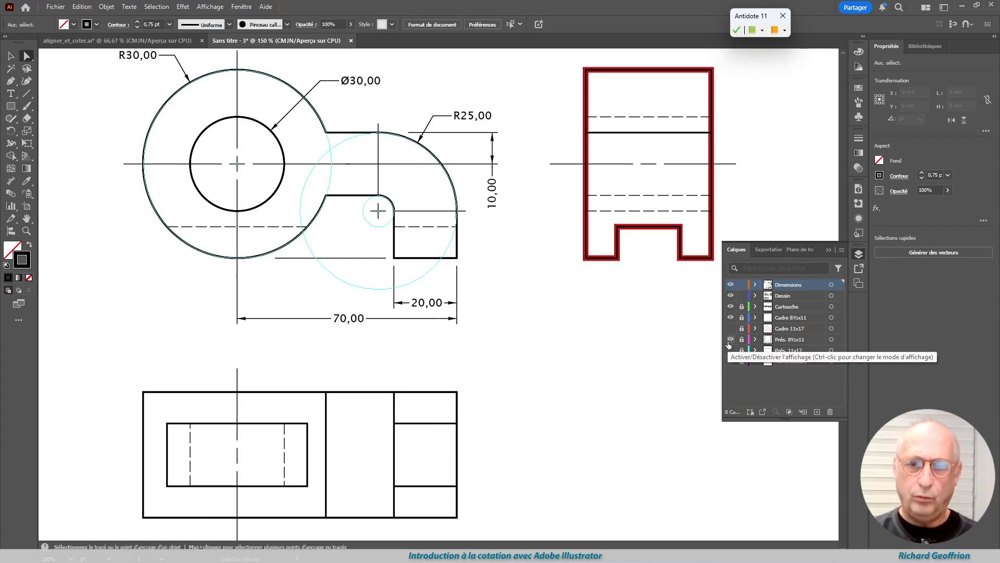
left_click(730, 351)
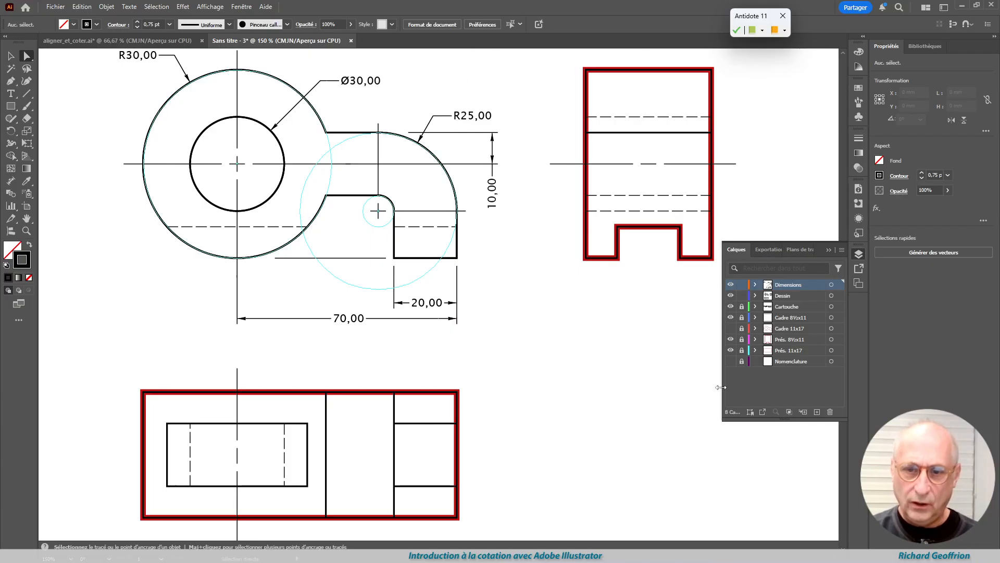
left_click(731, 350)
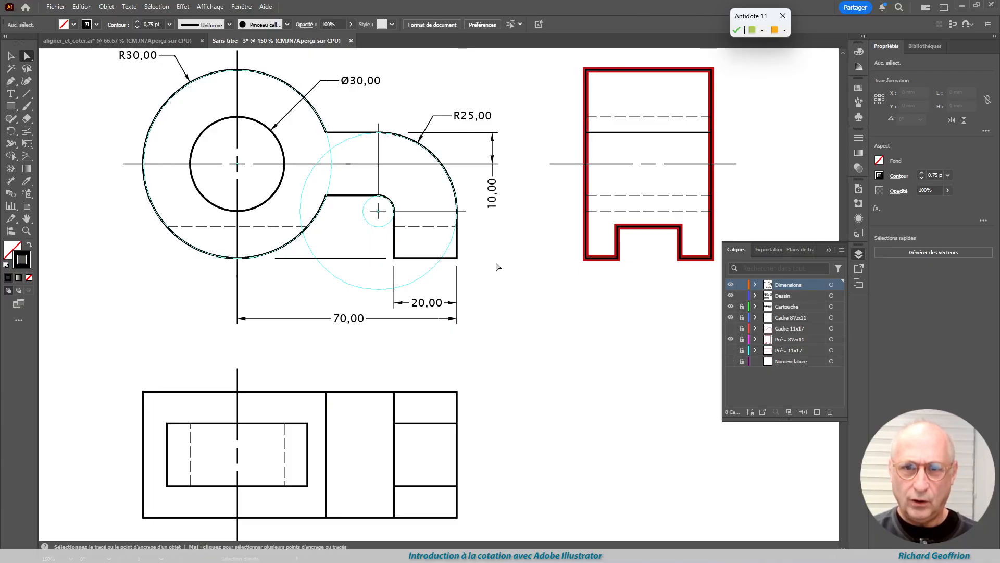
scroll(626, 308, "down", 2)
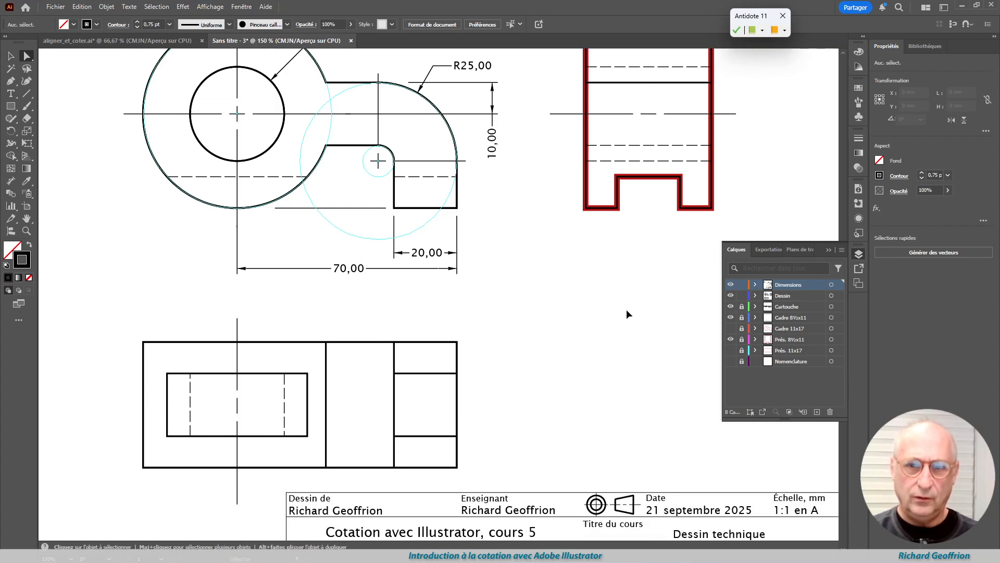
scroll(626, 309, "right", 3)
scroll(565, 292, "right", 1)
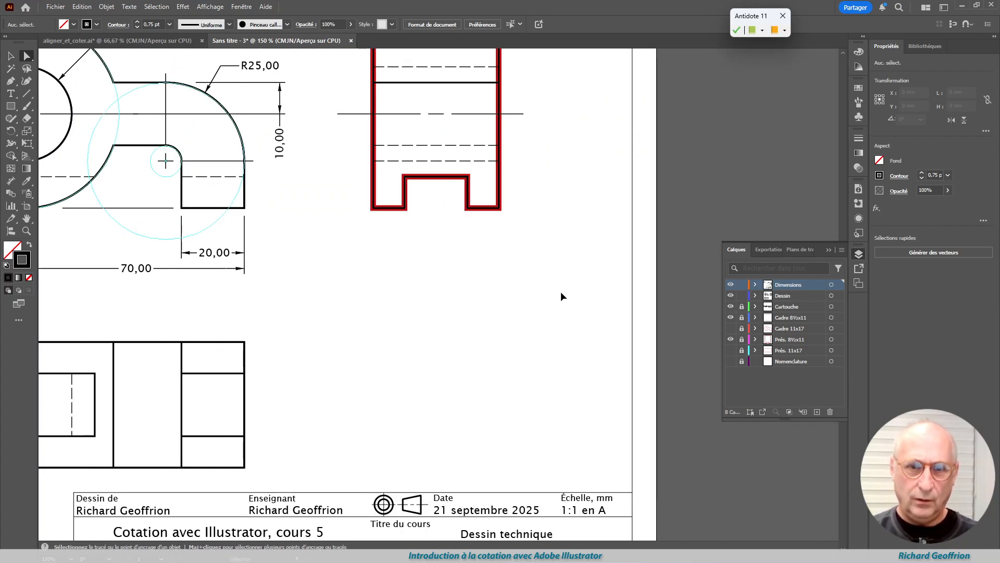
scroll(561, 292, "up", 4)
scroll(332, 334, "left", 1)
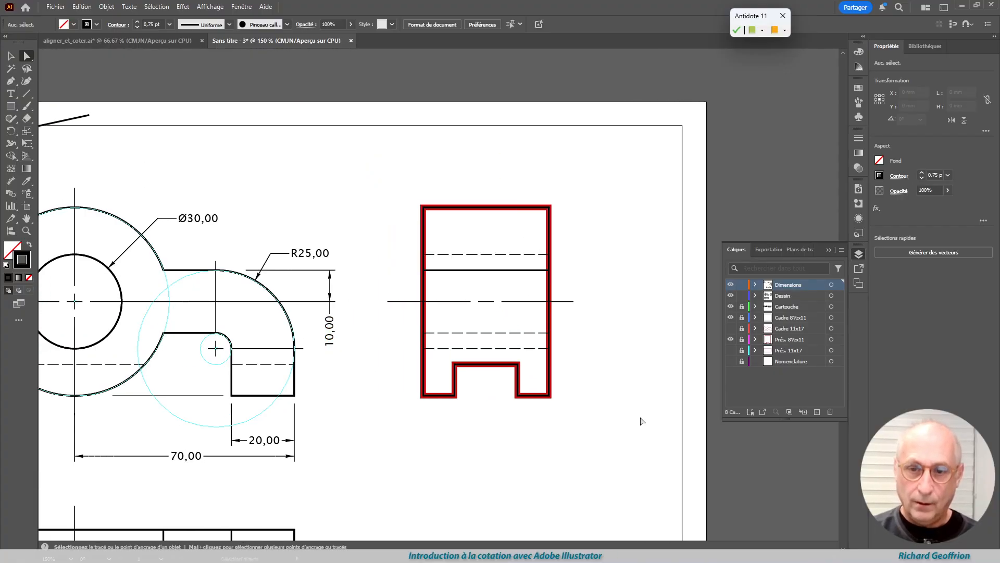
left_click(731, 339)
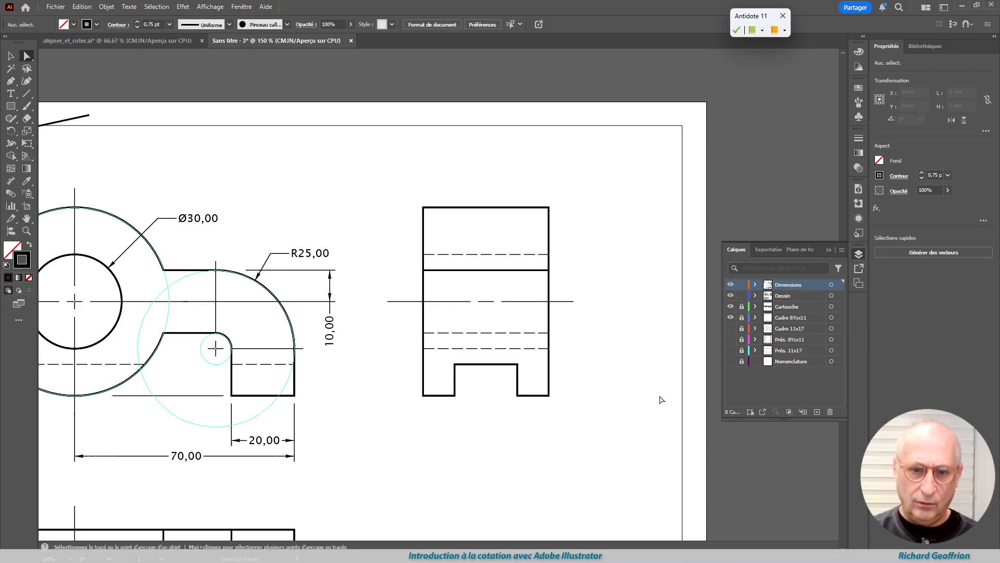
Step: Draw a horizontal line below the side view, level with the 20,00 dimension, and shorten it to span from the left edge to the notch, 10 mm
left_click(27, 94)
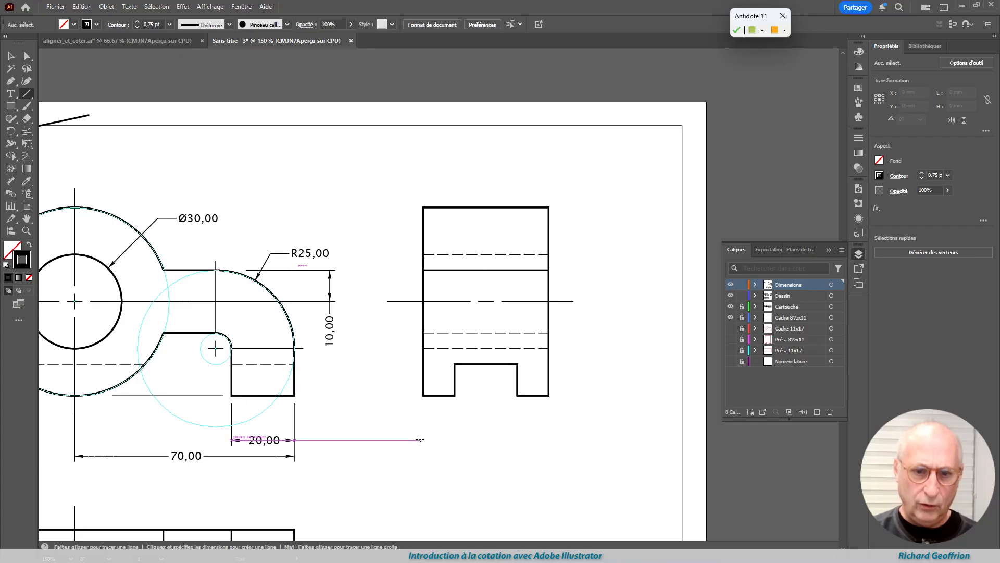
left_click_drag(423, 440, 637, 453)
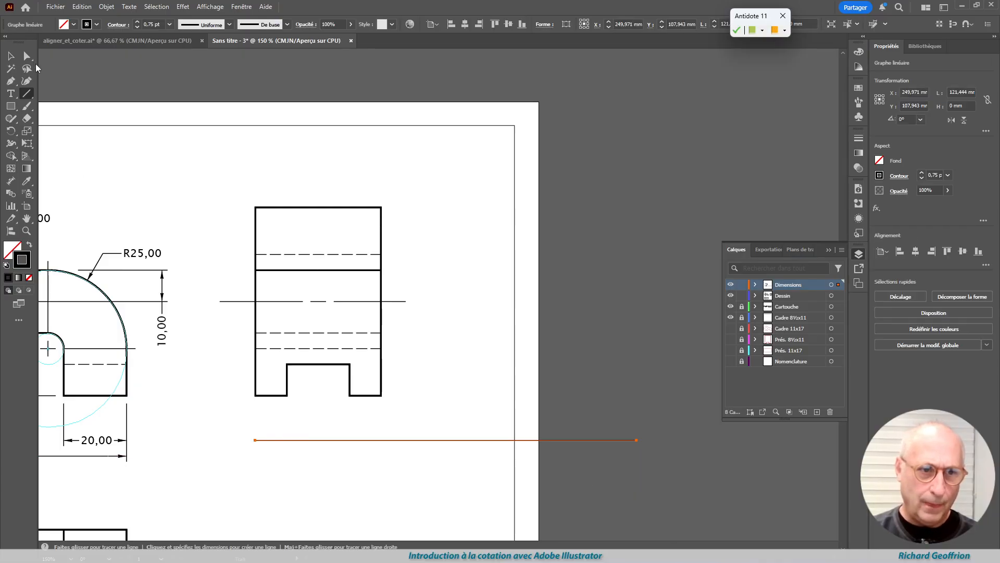
left_click(27, 56)
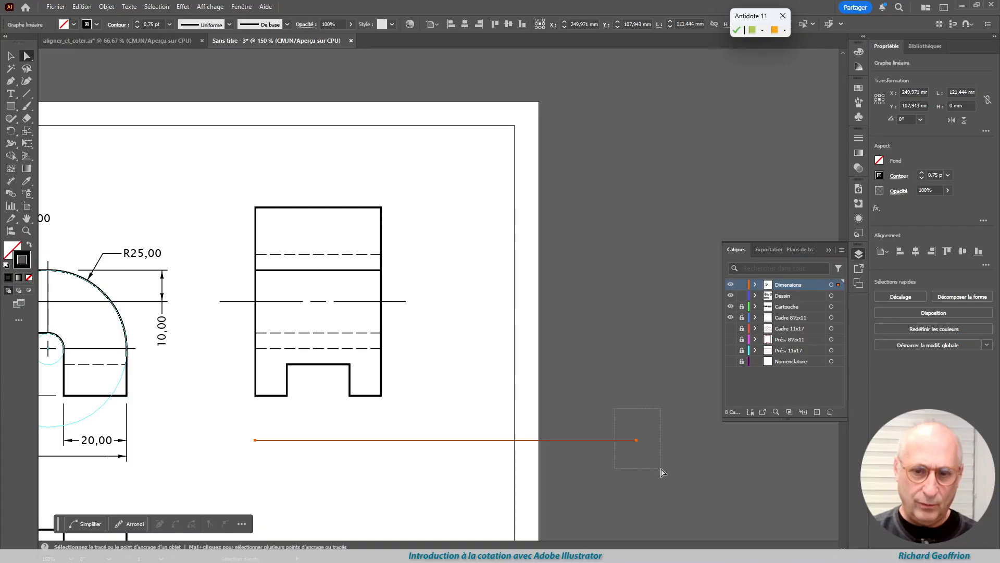
left_click(636, 441)
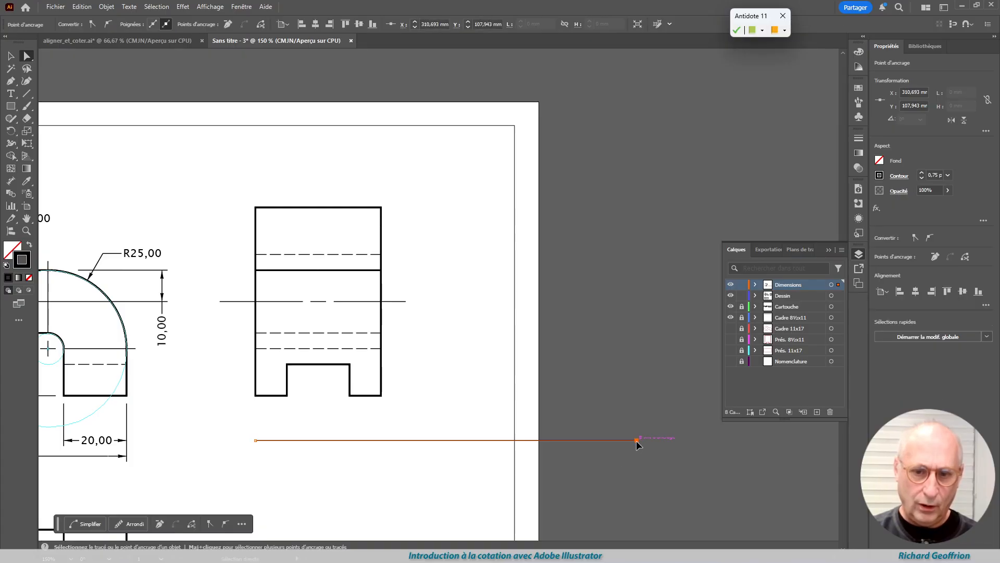
left_click_drag(636, 441, 286, 397)
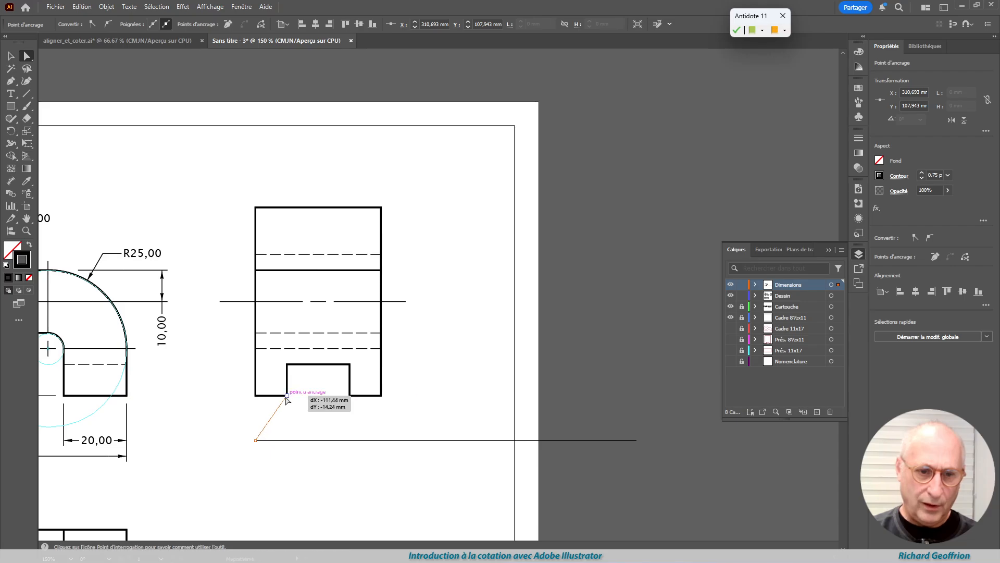
key("shift")
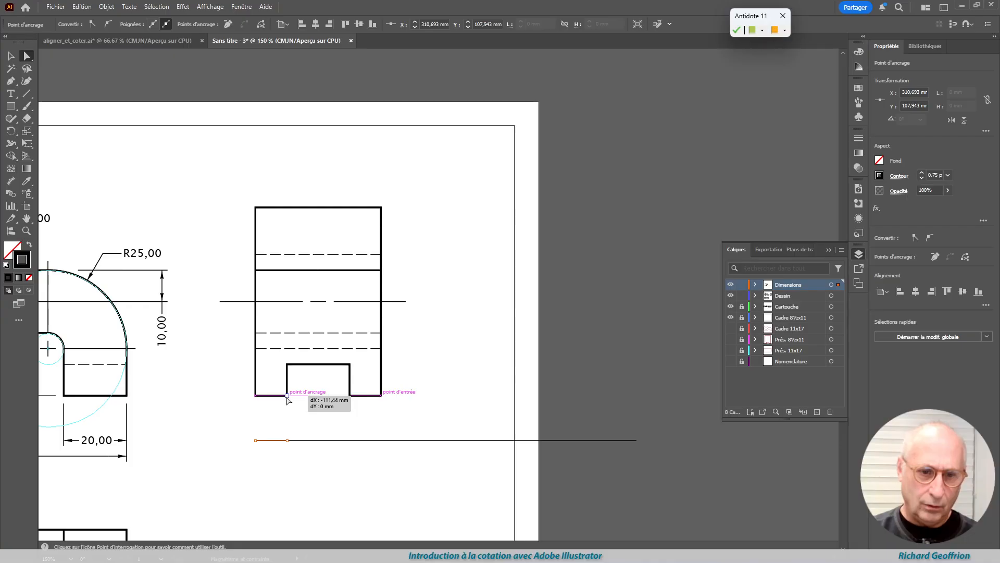
left_click_drag(287, 399, 287, 399)
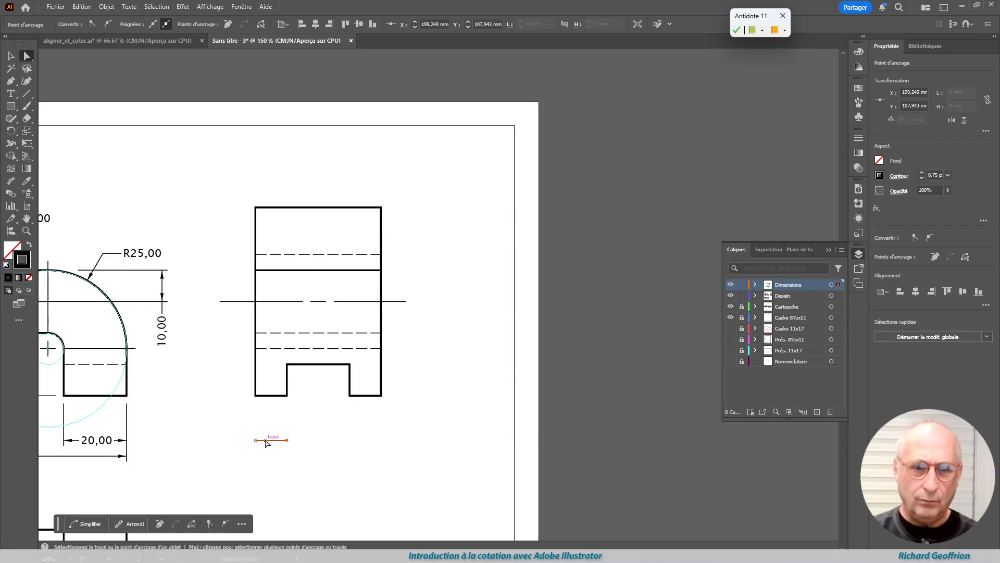
Step: Duplicate the short line below the side view and fit the copy to the notch's width, 20 mm long
left_click_drag(233, 425, 325, 460)
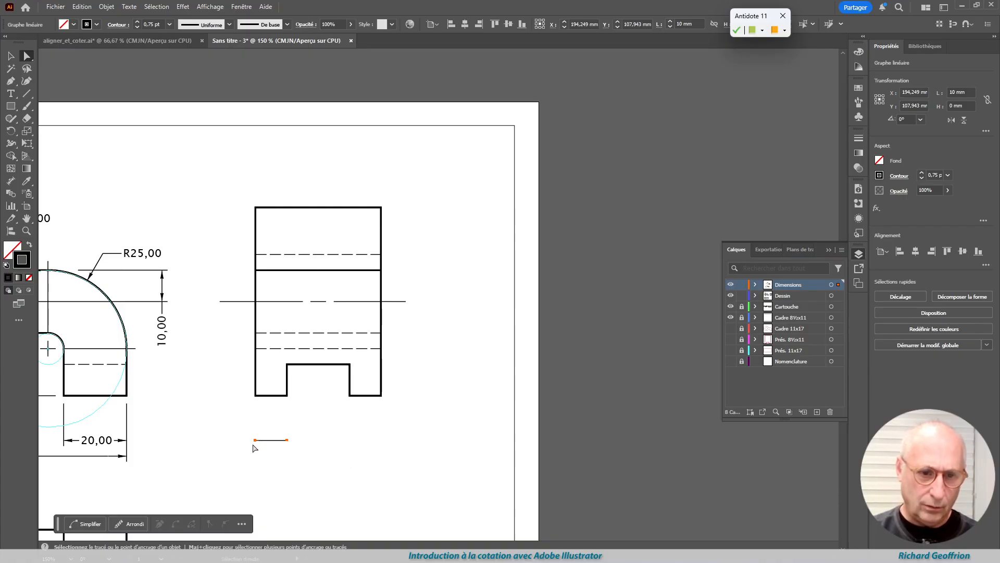
left_click_drag(254, 440, 350, 400)
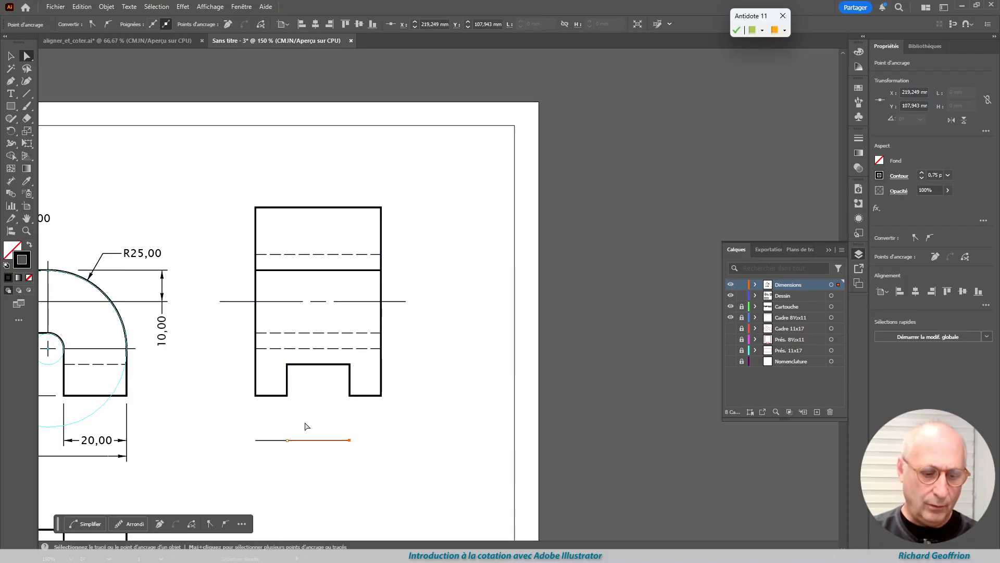
left_click_drag(306, 425, 335, 467)
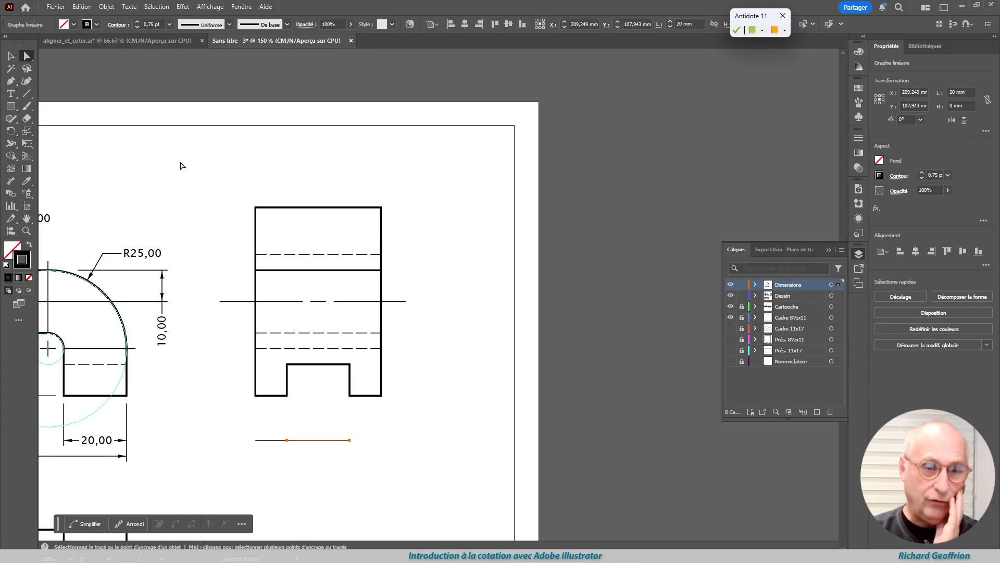
Step: Draw a 40 mm horizontal line below the side view, level with the 70,00 dimension and spanning the view's full width
left_click(29, 93)
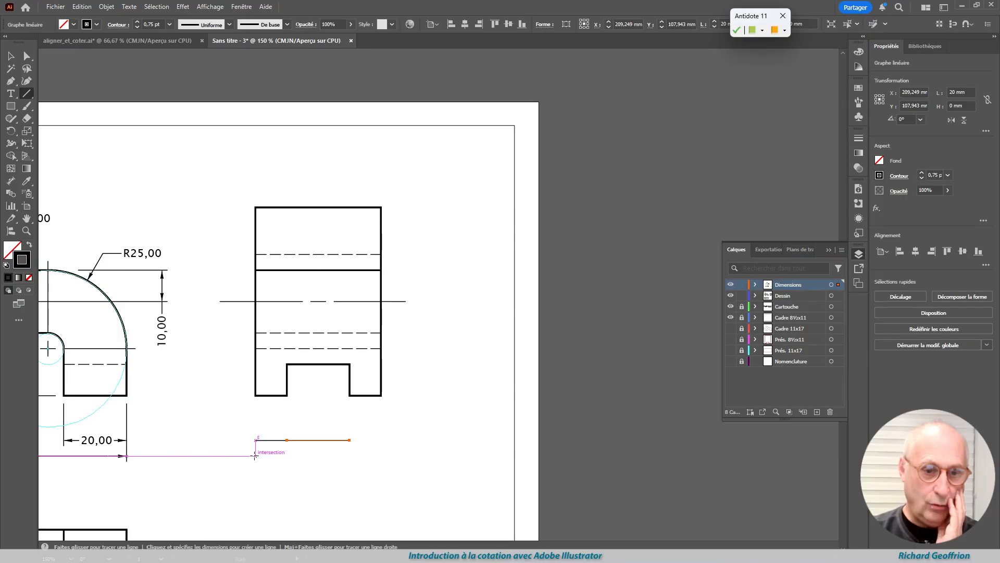
left_click_drag(255, 455, 381, 463)
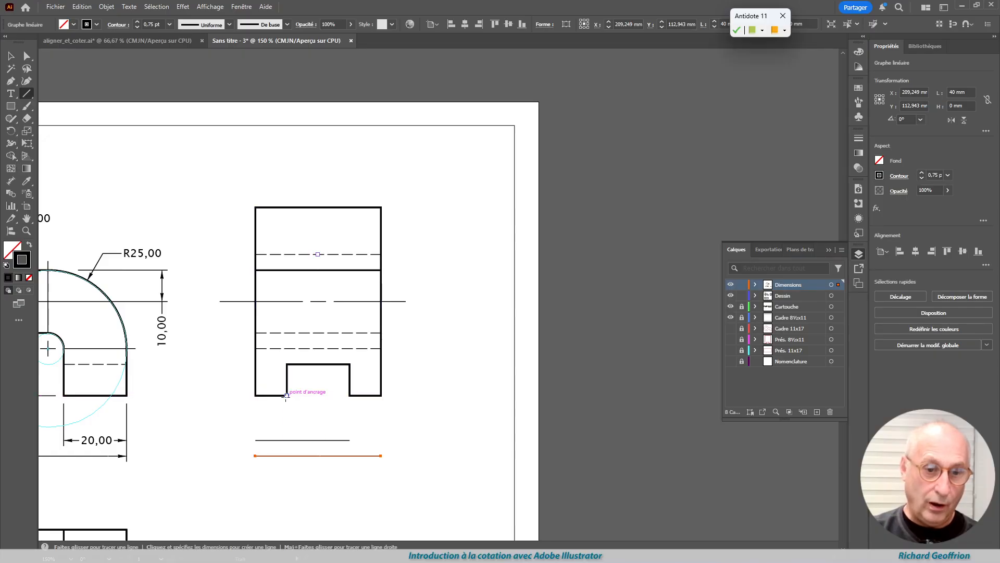
Step: Draw a 10 mm vertical line along the notch's left side and move it 20 mm left, outside the side view
left_click_drag(286, 395, 286, 363)
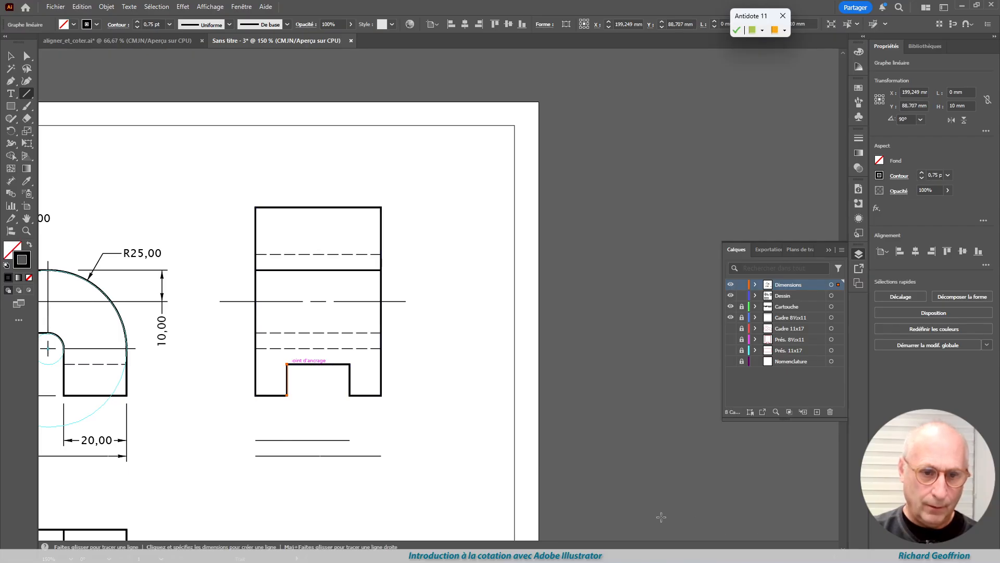
key("Left")
key("Left")
key("Left")
key("Left")
key("Left")
key("Left")
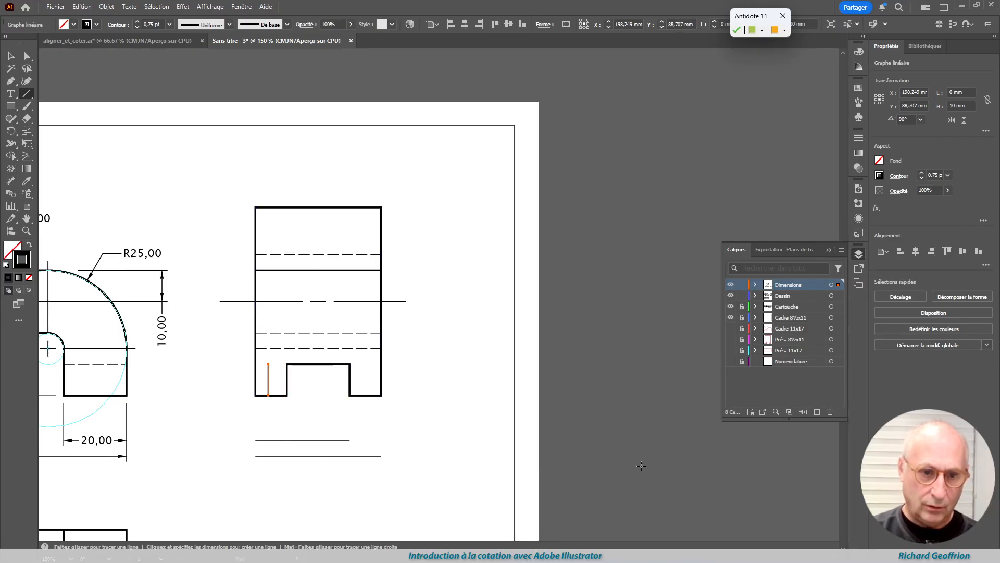
key("Left")
key("Left")
key("Left")
key("Left")
key("Left")
key("Left")
key("Left")
key("Left")
key("Left")
key("Left")
key("Left")
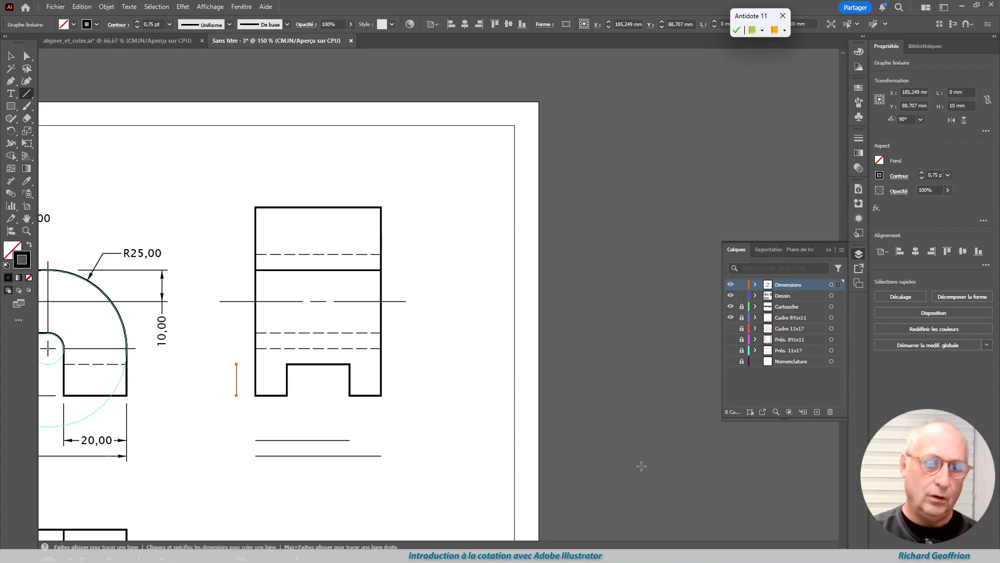
key("Left")
key("Left")
key("Left")
key("Left")
key("Left")
key("Left")
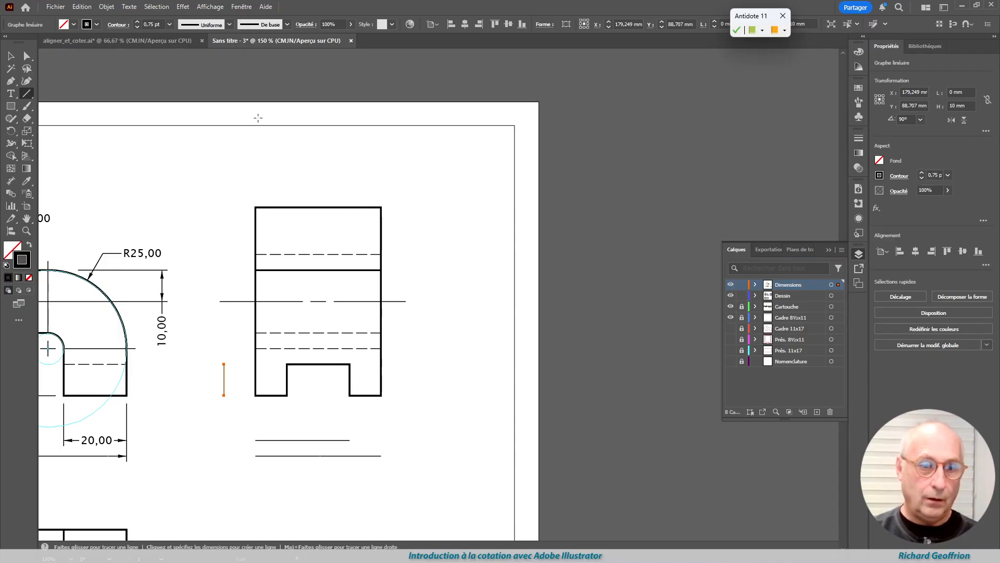
Step: Select the four reference lines around the side view and dimension them with the AutoCote_CercleetLigne.jsx script from Téléchargements
left_click(11, 56)
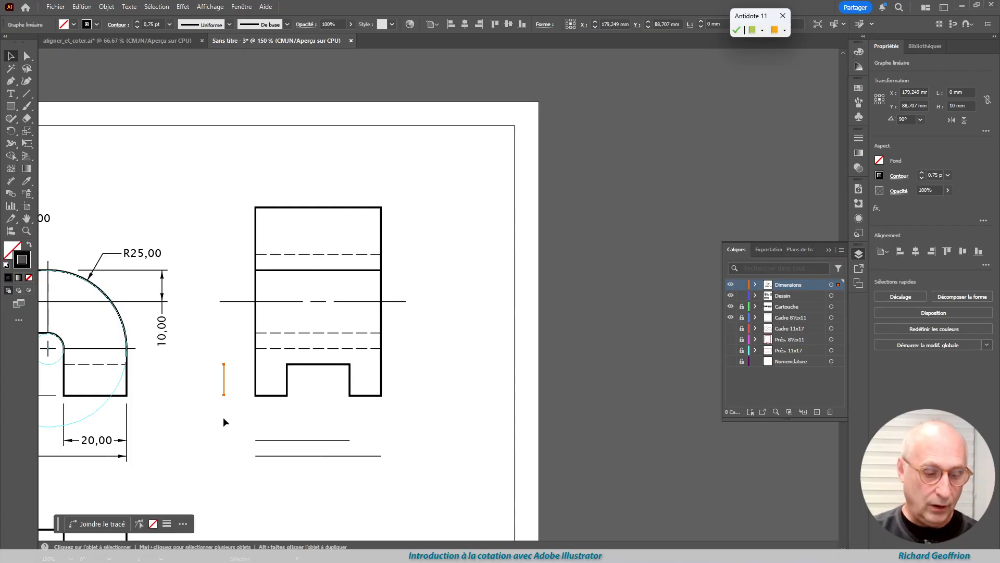
left_click_drag(223, 423, 395, 481)
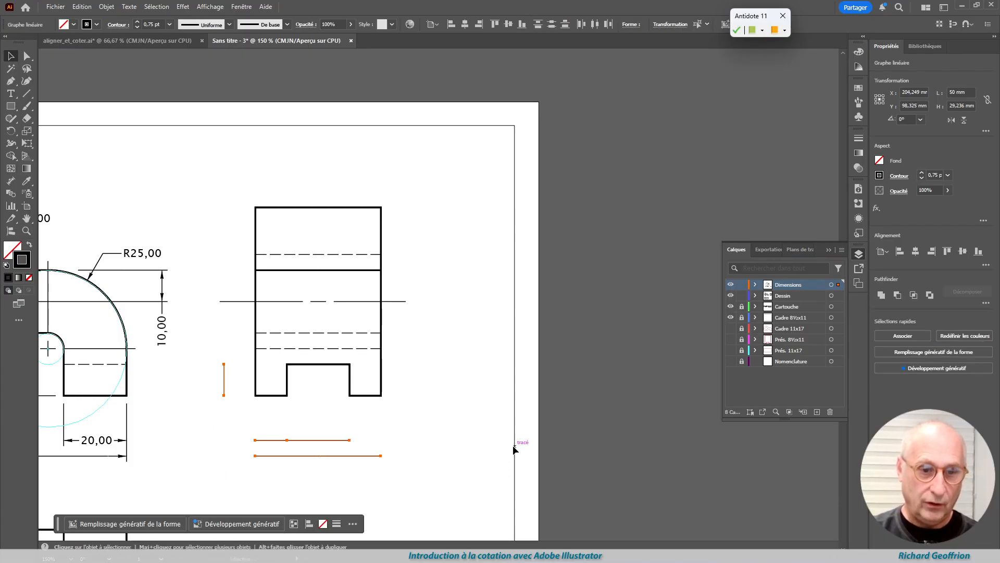
key("a")
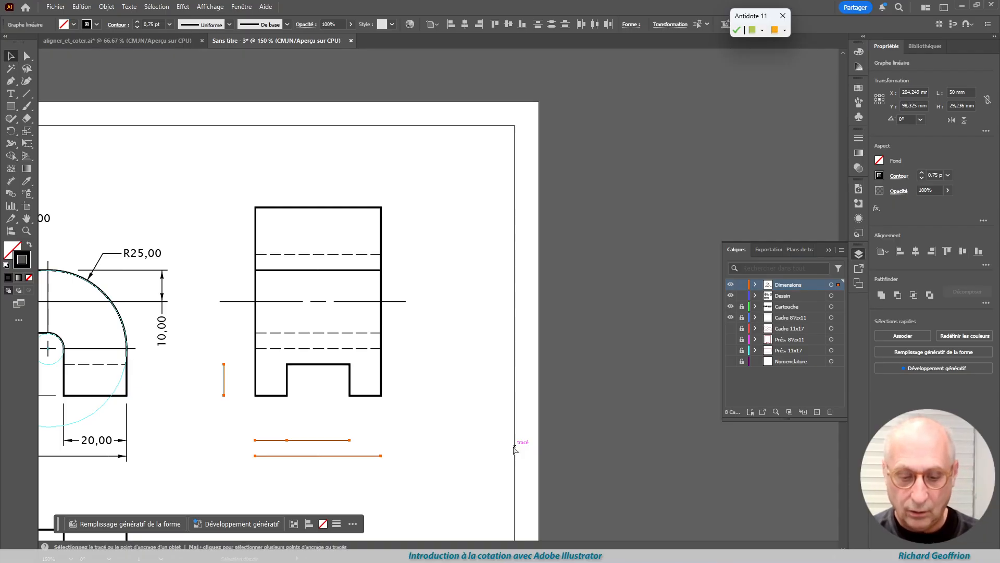
key("ctrl+F12")
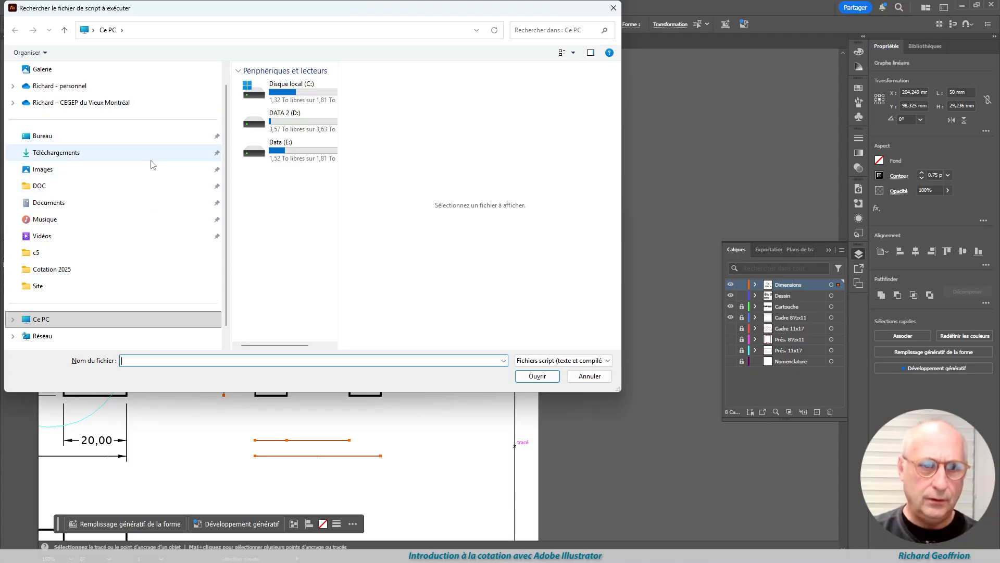
left_click(88, 153)
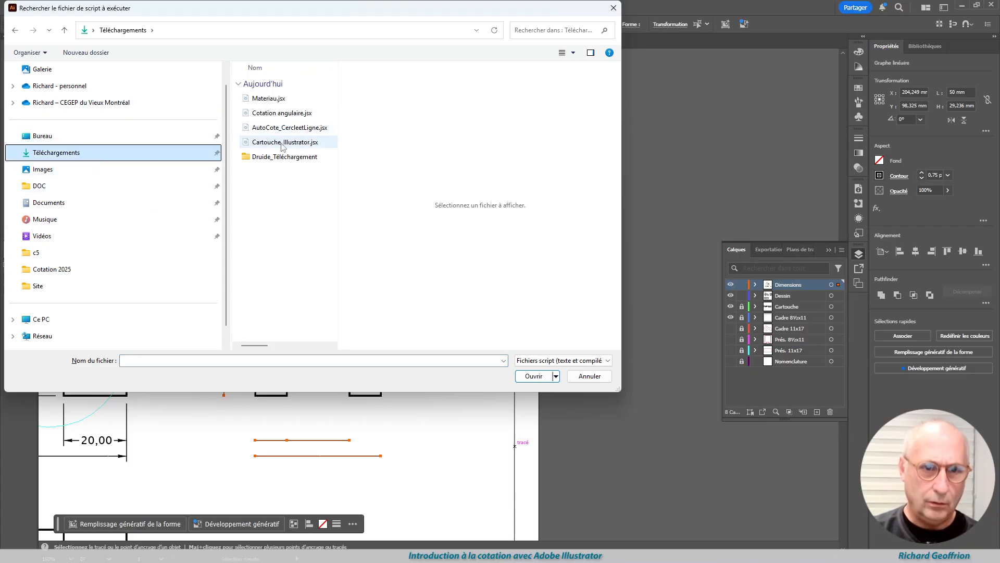
double_click(282, 130)
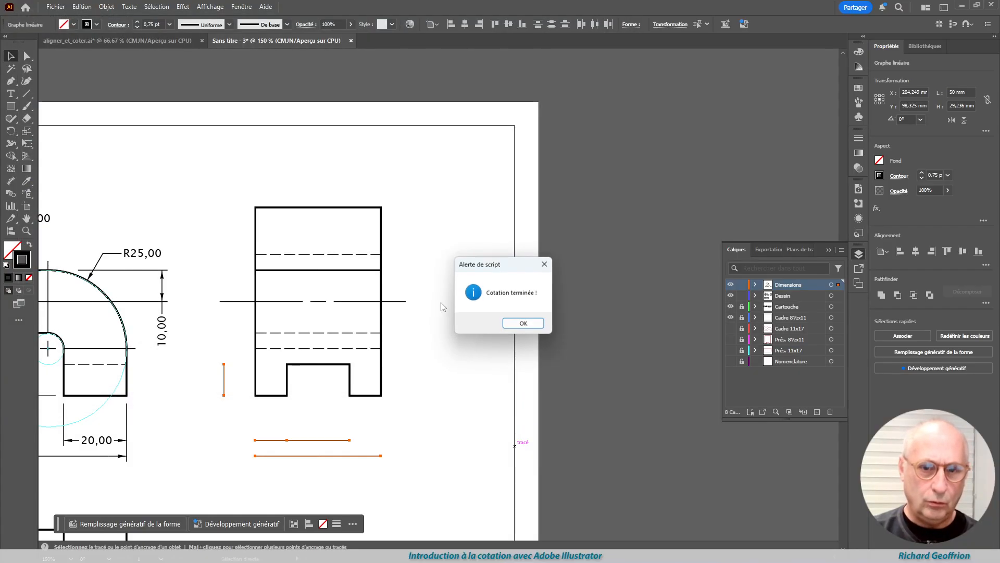
left_click(524, 324)
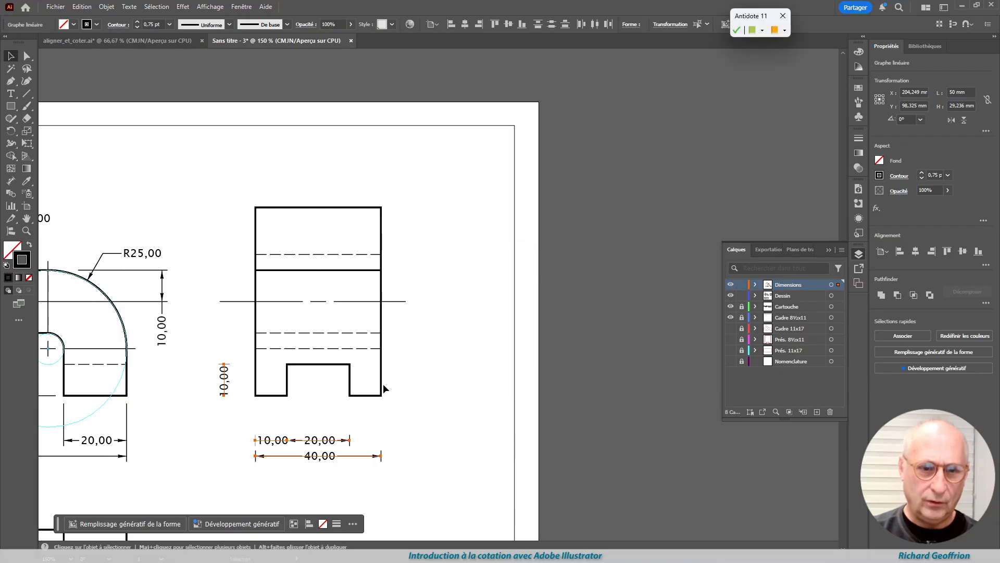
Step: Move the text of the side view's vertical 10,00 dimension up, clear of its arrows and upper extension line
left_click(28, 56)
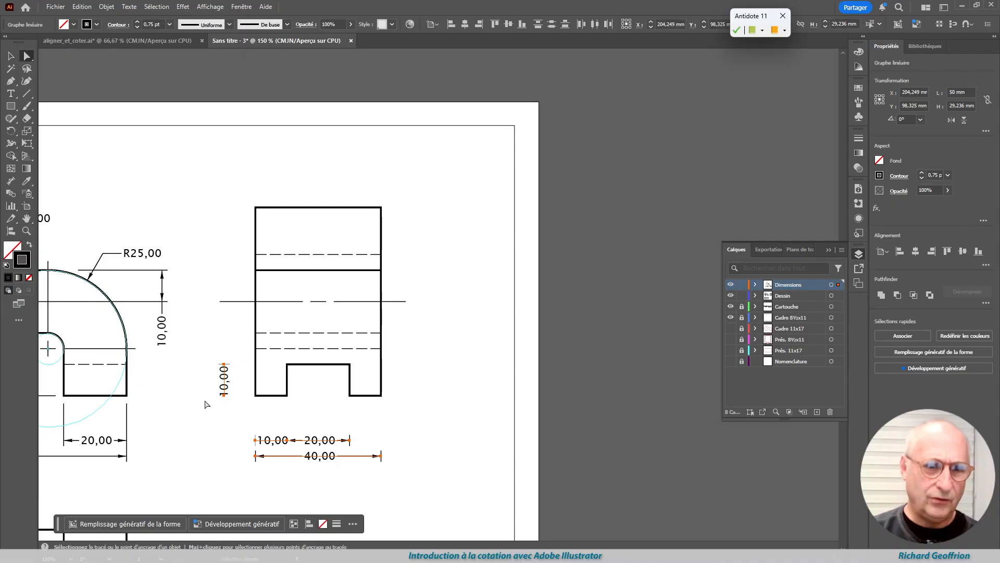
left_click(191, 415)
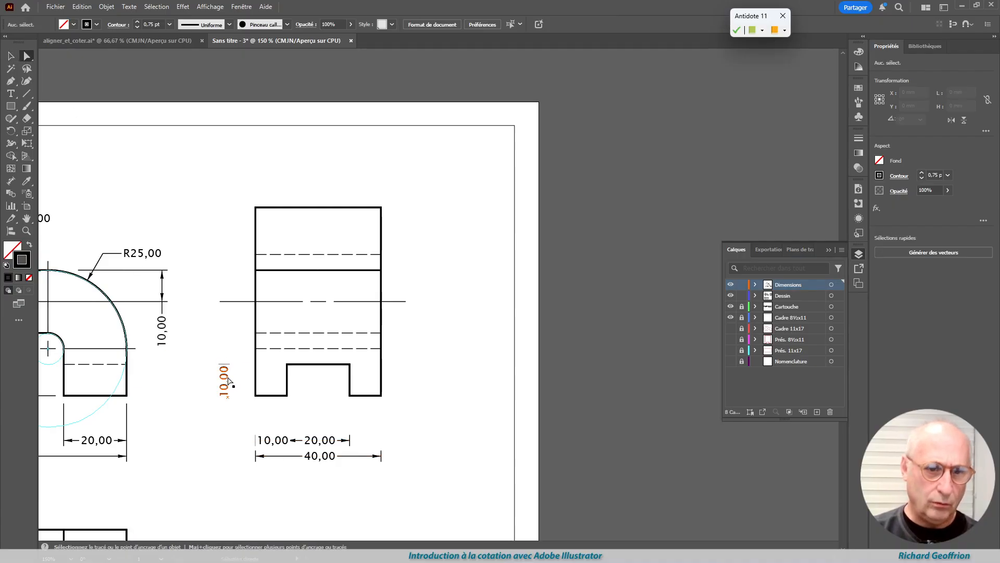
left_click(228, 380)
key("Up")
key("Up")
key("Up")
key("Up")
key("Up")
key("Up")
key("Up")
key("Up")
key("Up")
key("Up")
key("Up")
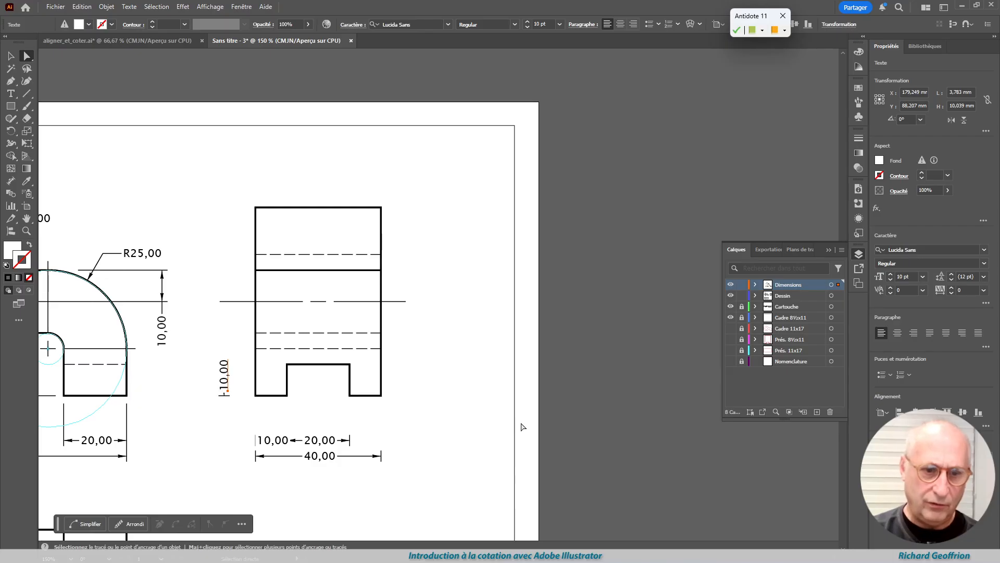
key("Up")
key("Up")
key("Up")
key("Up")
key("Up")
key("Up")
key("Up")
key("Up")
key("Up")
key("Up")
key("Up")
key("Up")
key("Up")
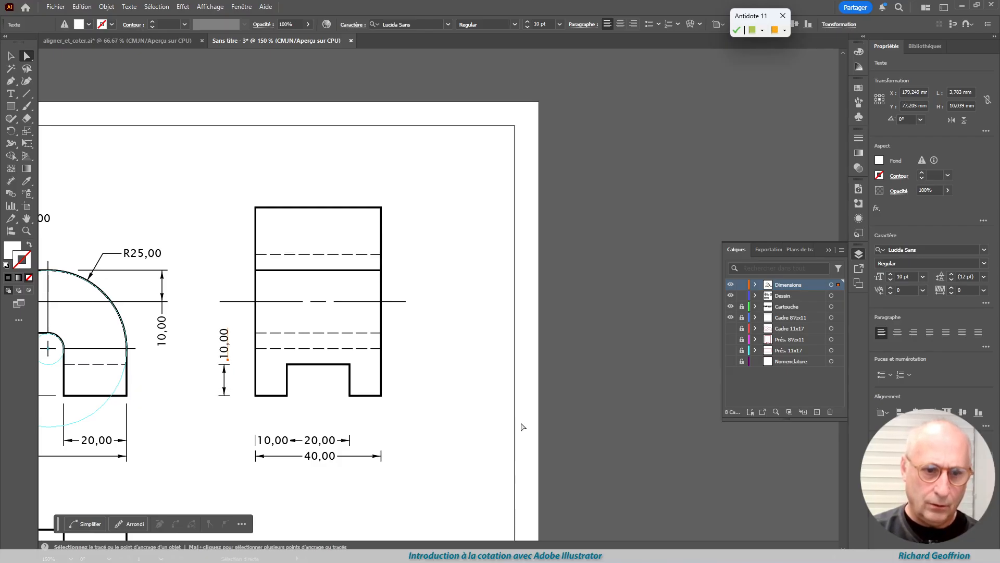
key("Up")
key("Up")
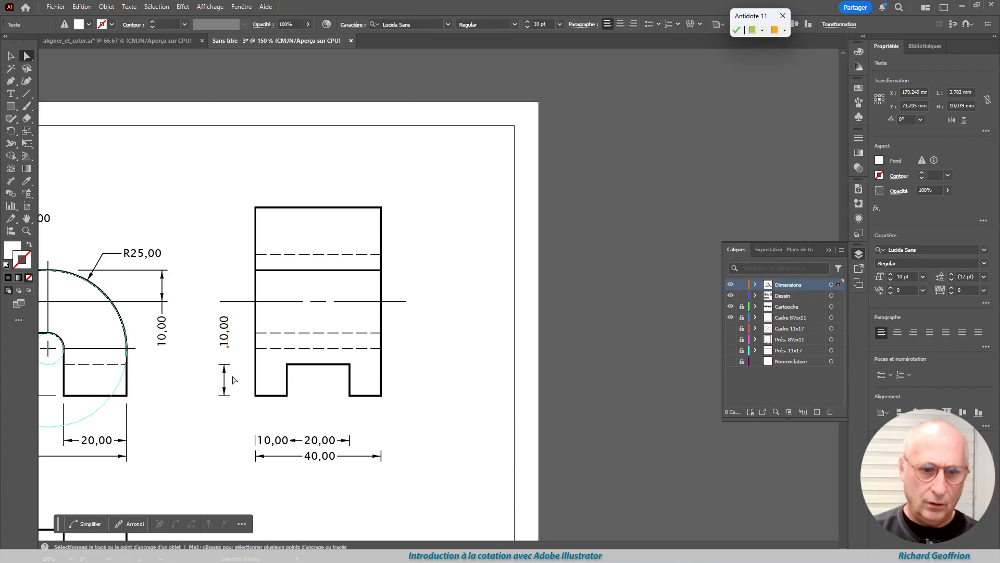
Step: Move the text of the horizontal 10,00 dimension below the side view about 16 mm left, outside its extension lines
left_click(268, 440)
key("Left")
key("Left")
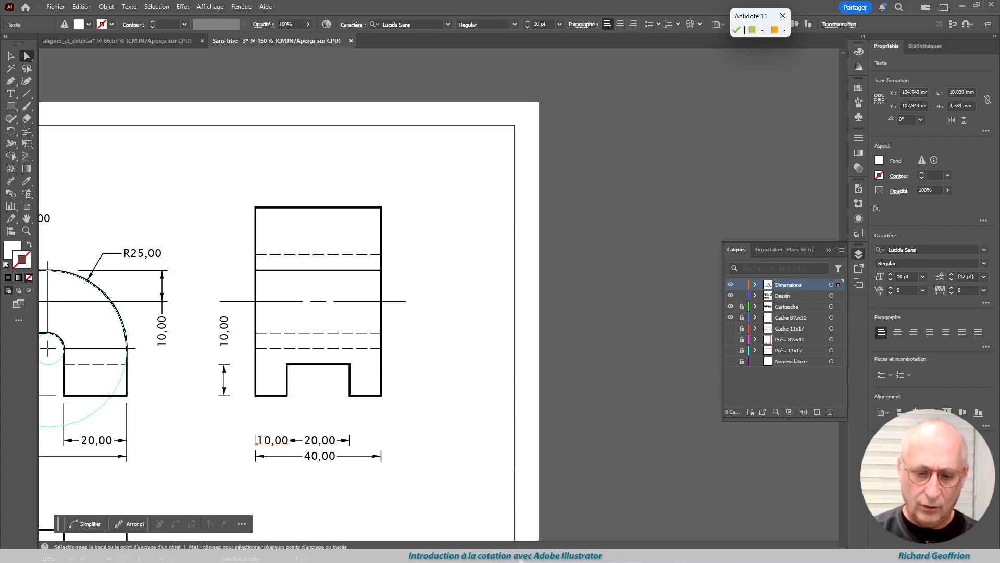
key("Left")
key("Left")
key("Left")
key("Left")
key("Left")
key("Left")
key("Left")
key("Left")
key("Left")
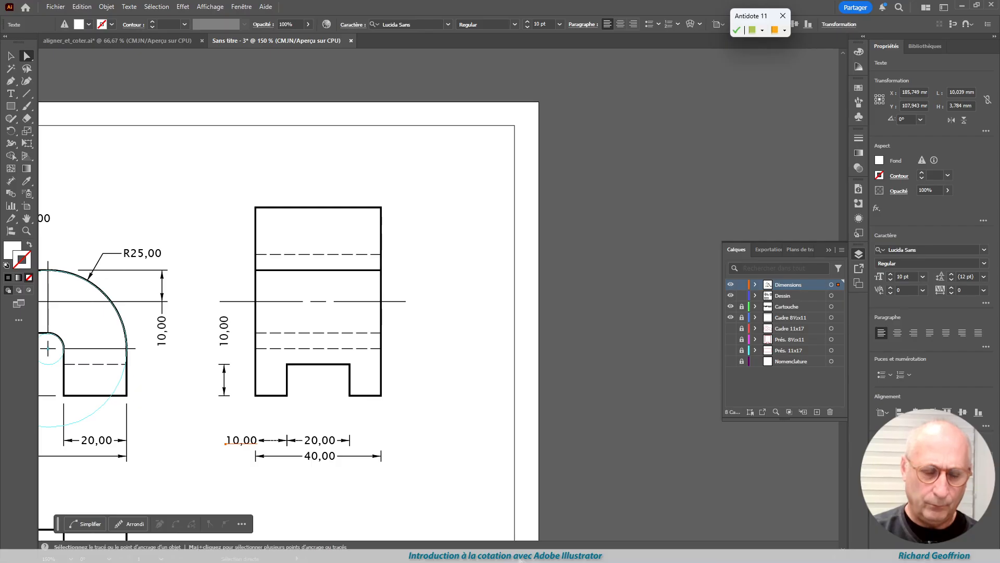
key("Left")
key("Left")
key("Left")
key("Left")
key("Left")
key("Left")
key("Left")
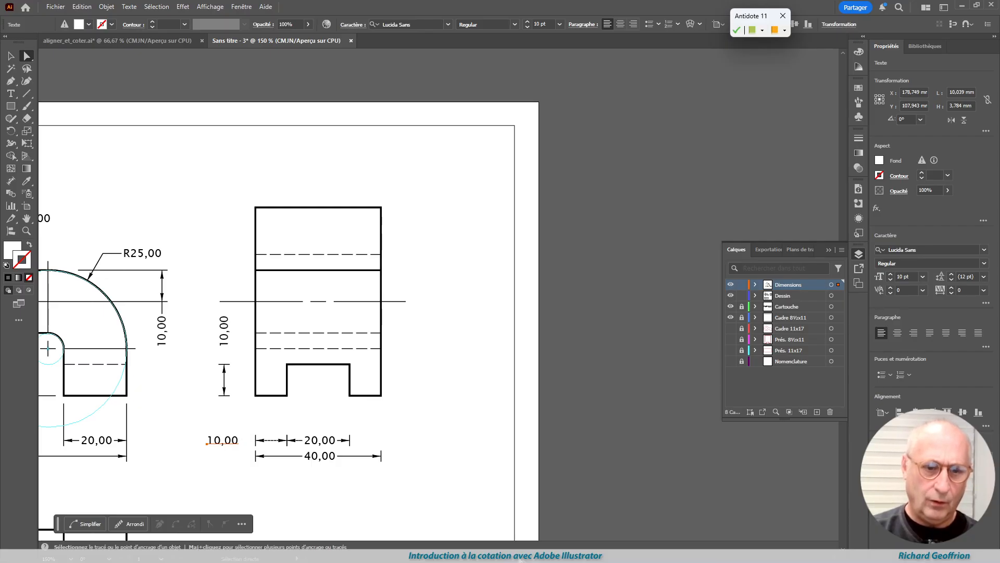
Step: Draw leader lines joining the two moved 10,00 texts to their dimensions, about 4,9 mm long horizontally and 5,5 mm vertically
left_click_drag(241, 425, 261, 439)
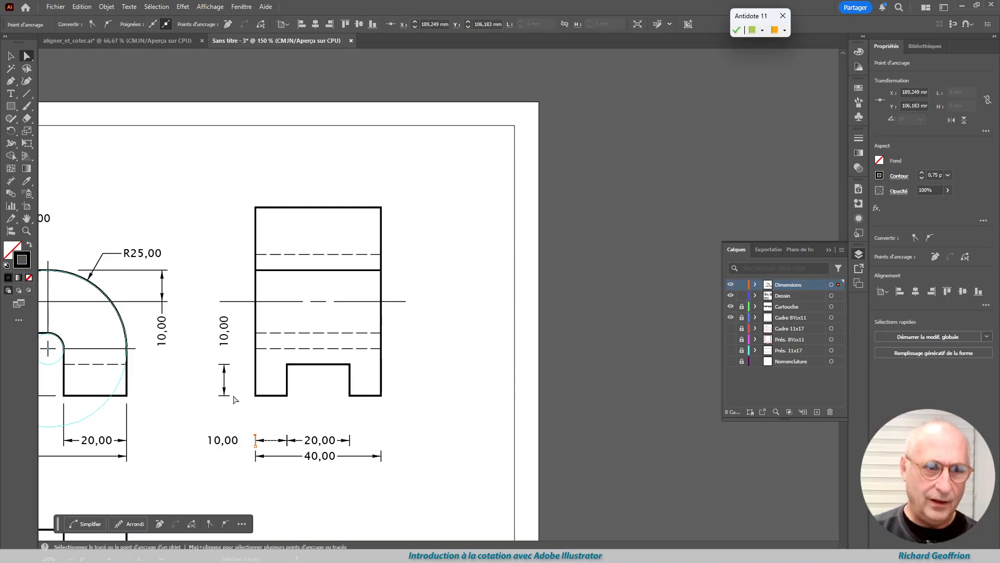
left_click(26, 93)
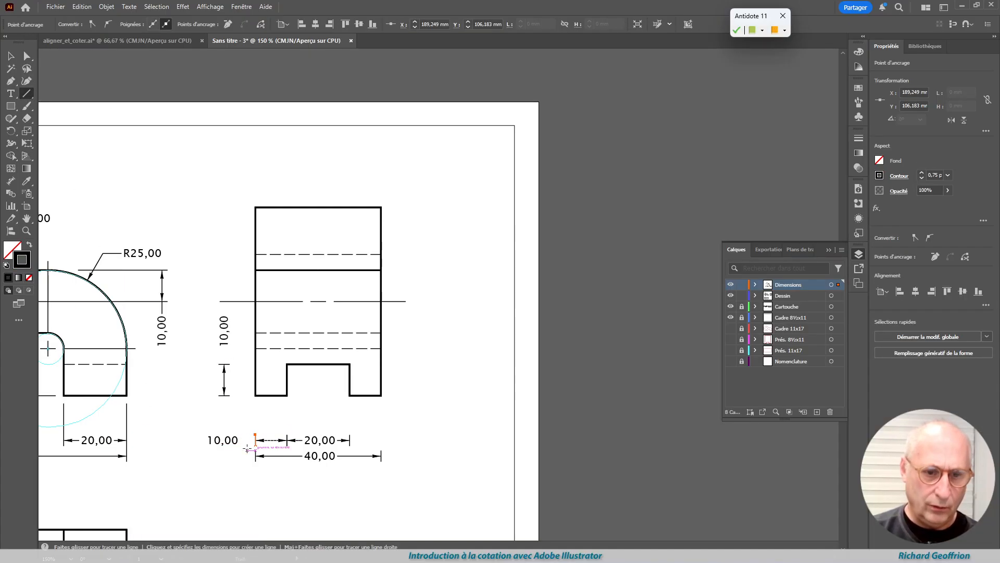
left_click_drag(255, 440, 240, 444)
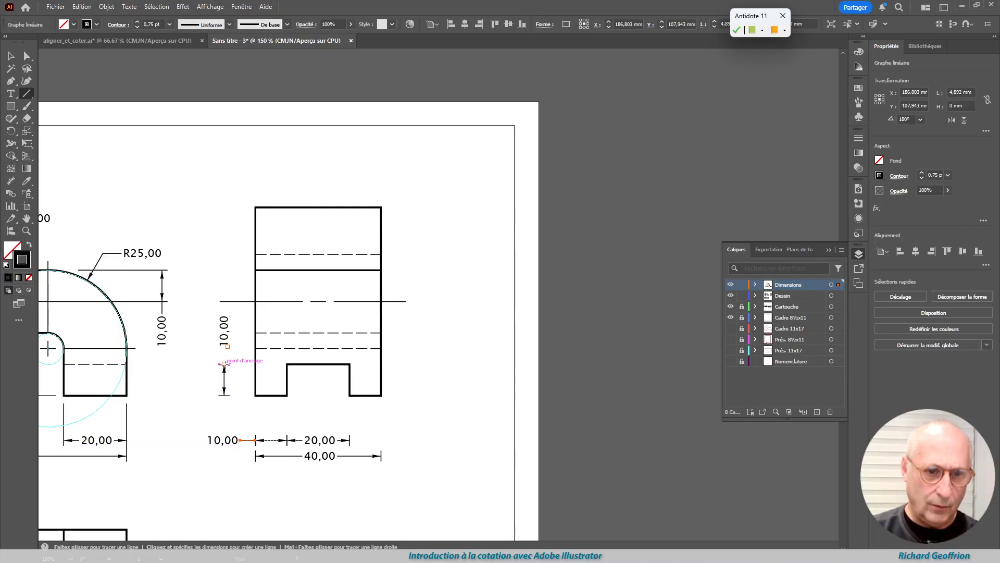
left_click_drag(224, 363, 224, 346)
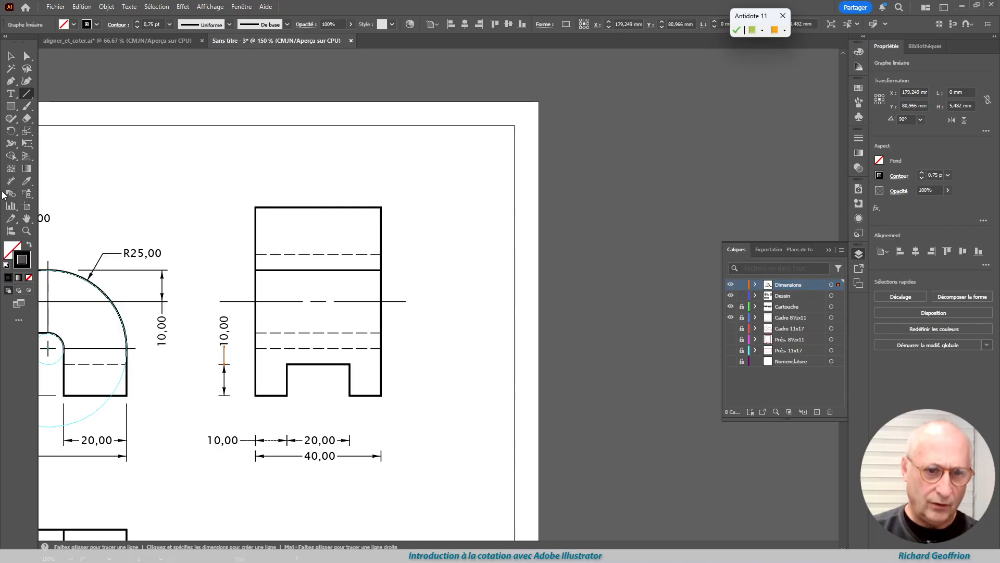
Step: Shorten the vertical leader line by 1 mm at the end nearest the 10,00 text
left_click(11, 56)
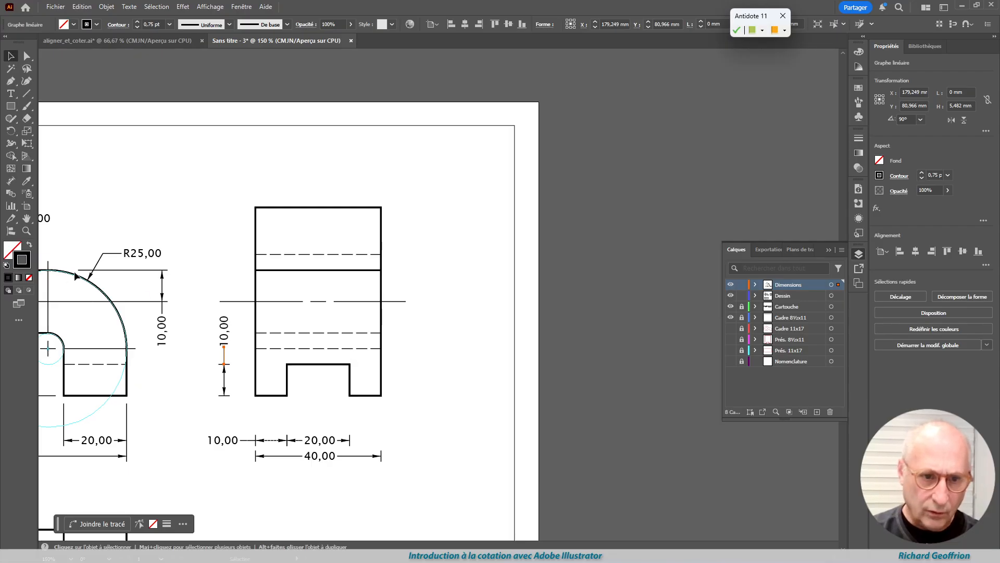
key("a")
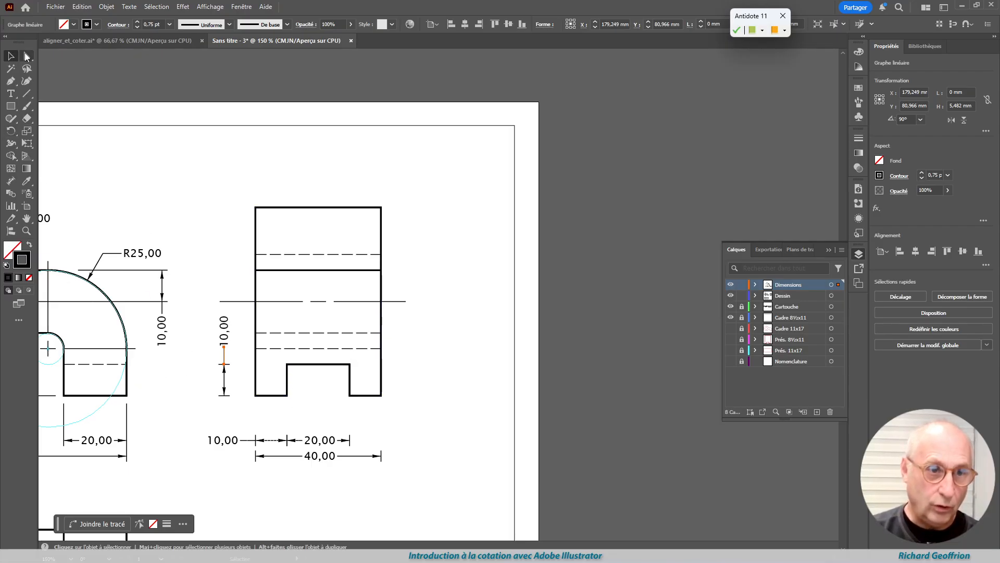
left_click(189, 374)
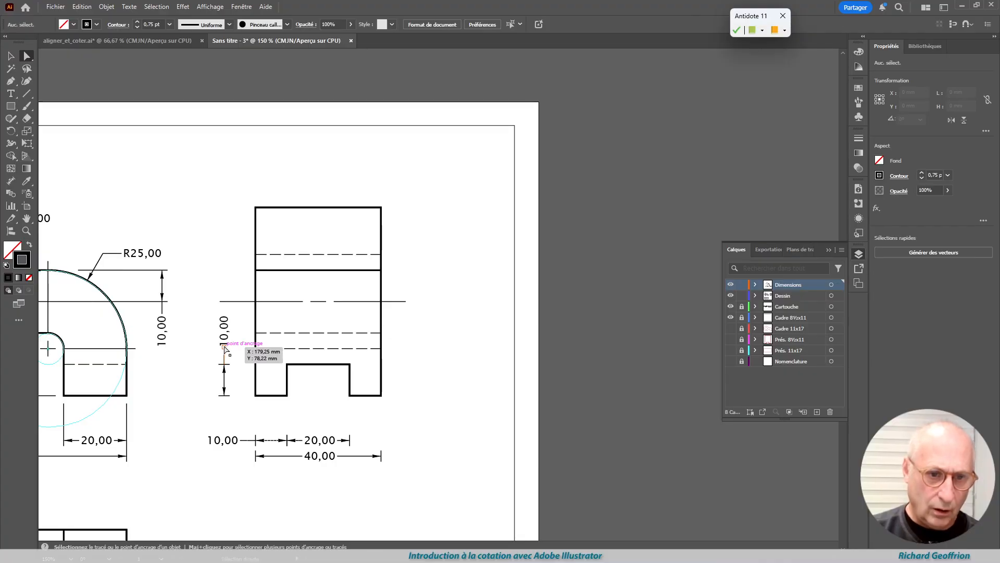
left_click(225, 347)
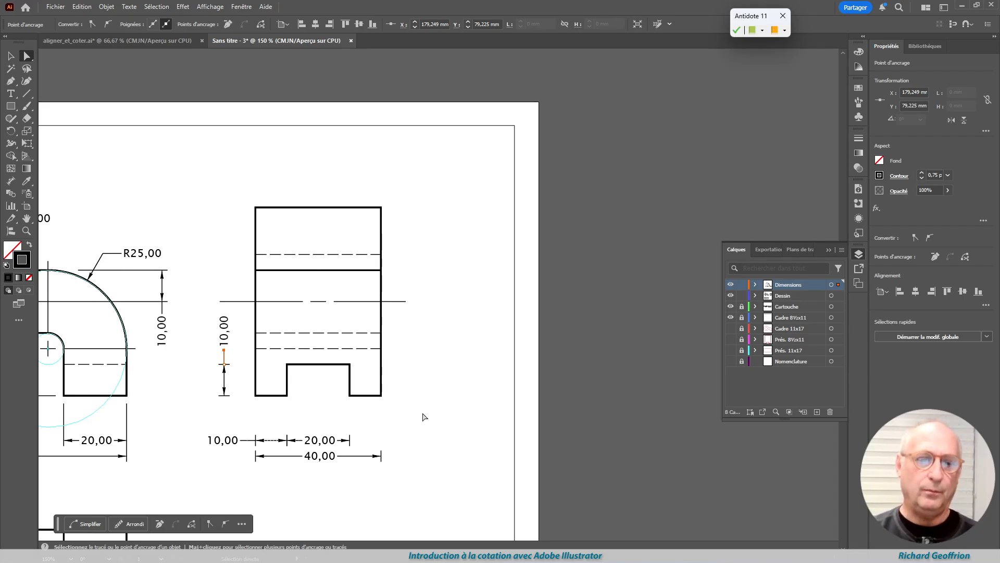
left_click(459, 430)
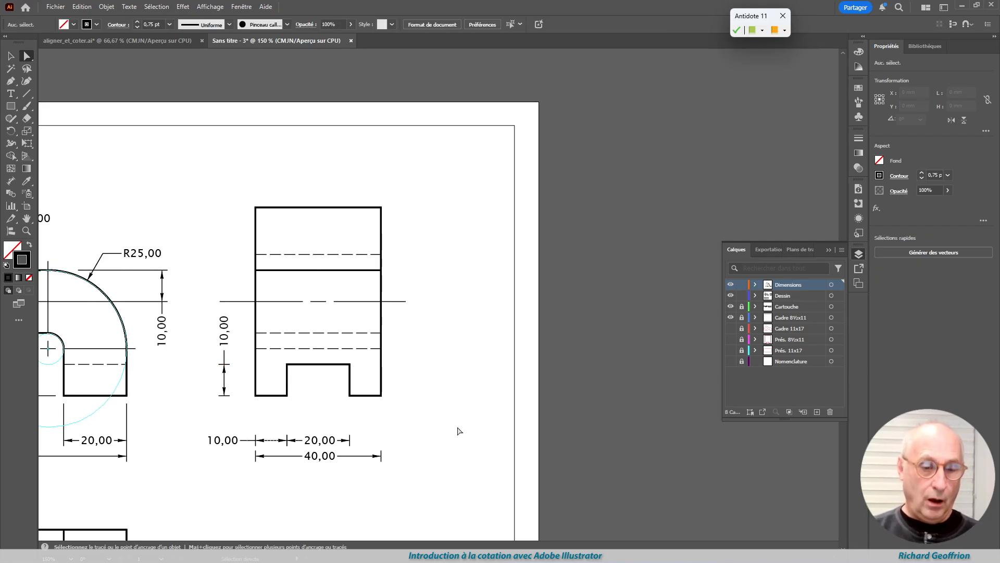
Step: Extend the vertical 10,00 dimension's extension lines right, the upper to just short of the notch and the lower to just short of the part
left_click(231, 365)
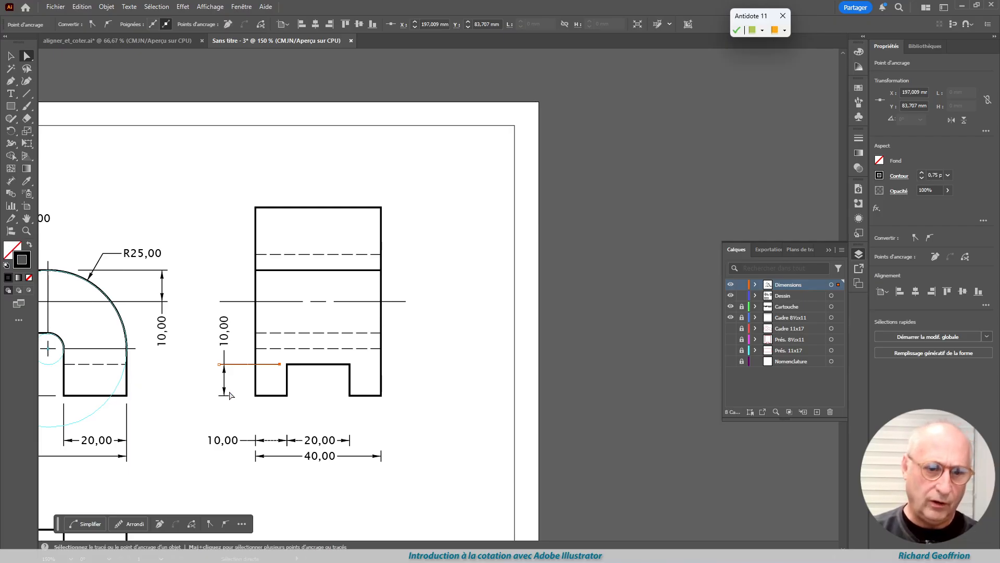
left_click_drag(238, 390, 229, 406)
left_click_drag(230, 410, 215, 402)
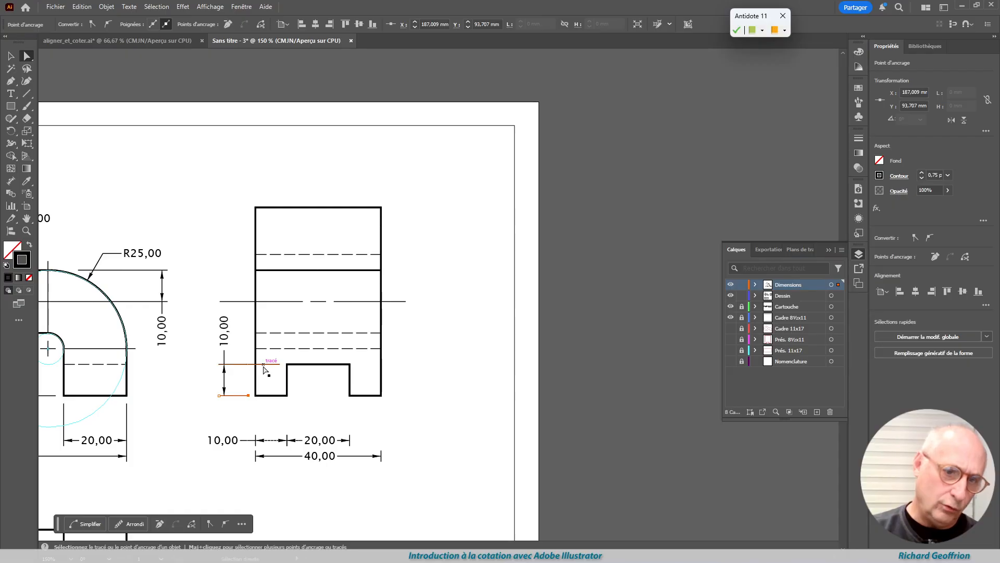
Step: Remove the left extension line of the horizontal 10,00 dimension below the side view
left_click_drag(251, 429, 263, 442)
left_click(335, 415)
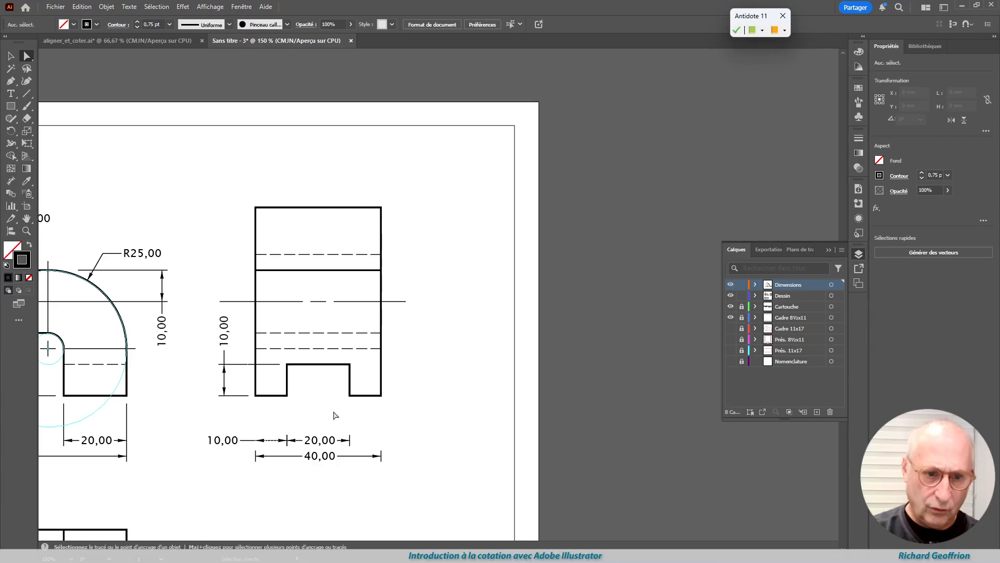
left_click(287, 434)
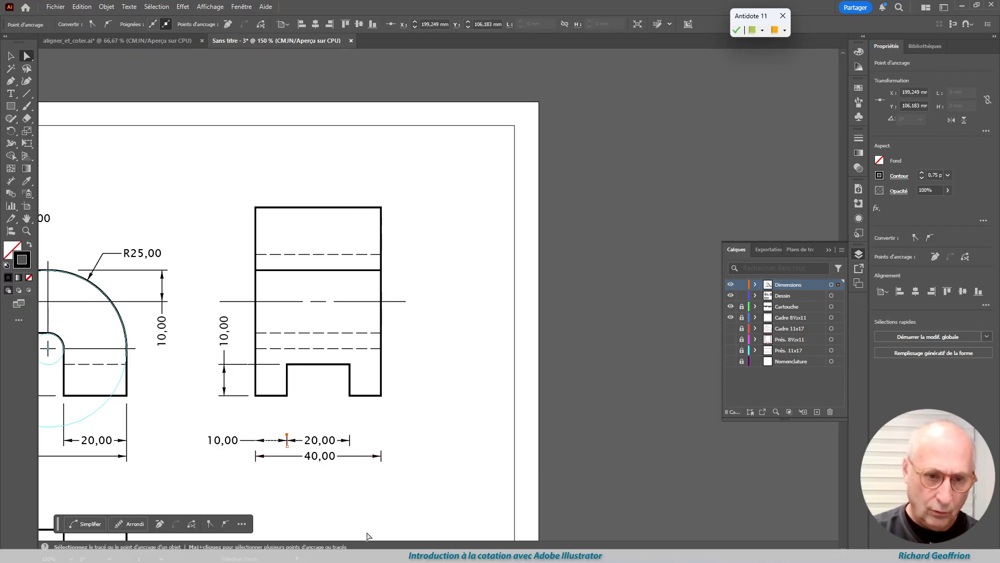
left_click(367, 535)
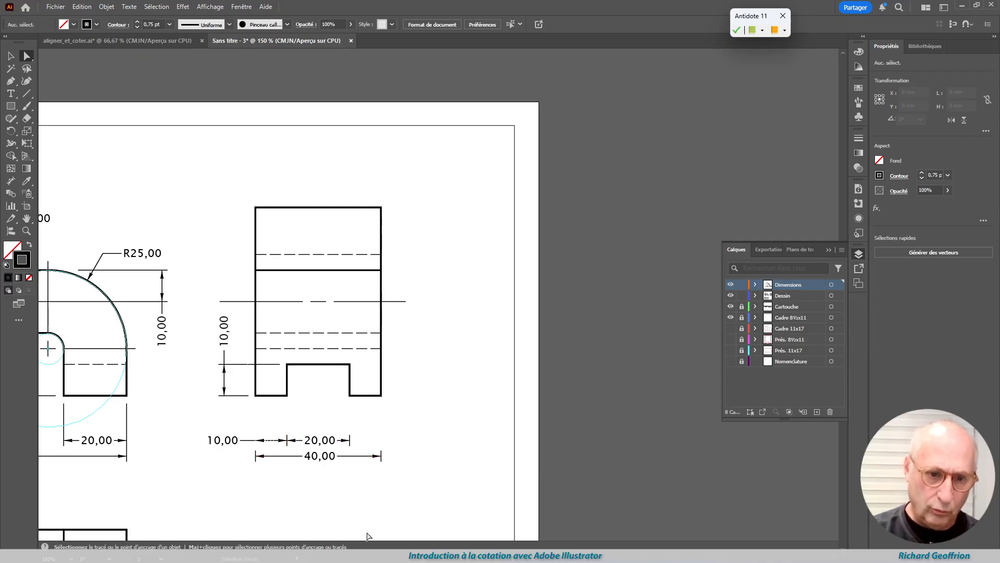
Step: Extend the left extension line of the side view's 40,00 dimension 14 mm upward, ending just short of the part
left_click(255, 450)
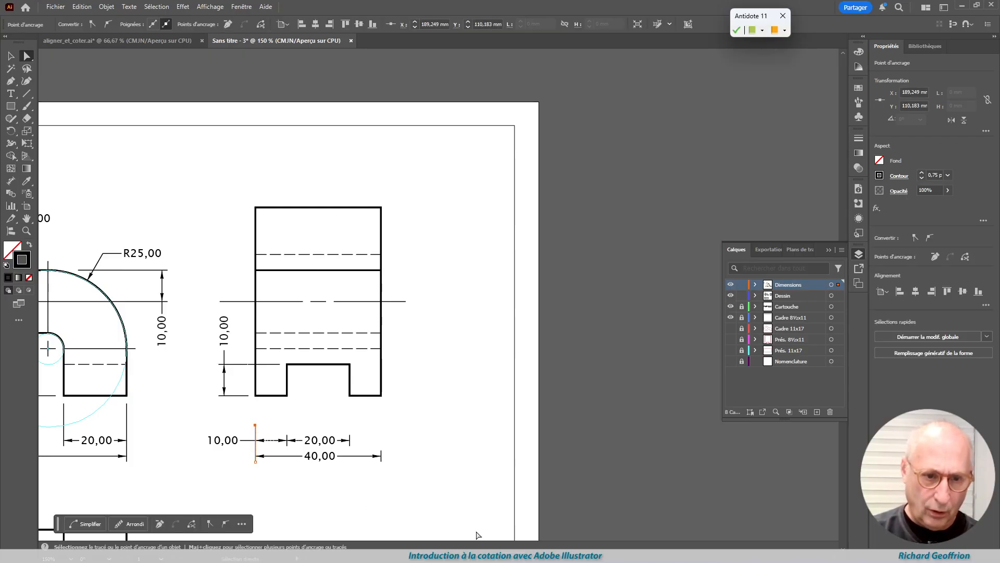
key("Up")
key("Up")
key("Up")
key("Up")
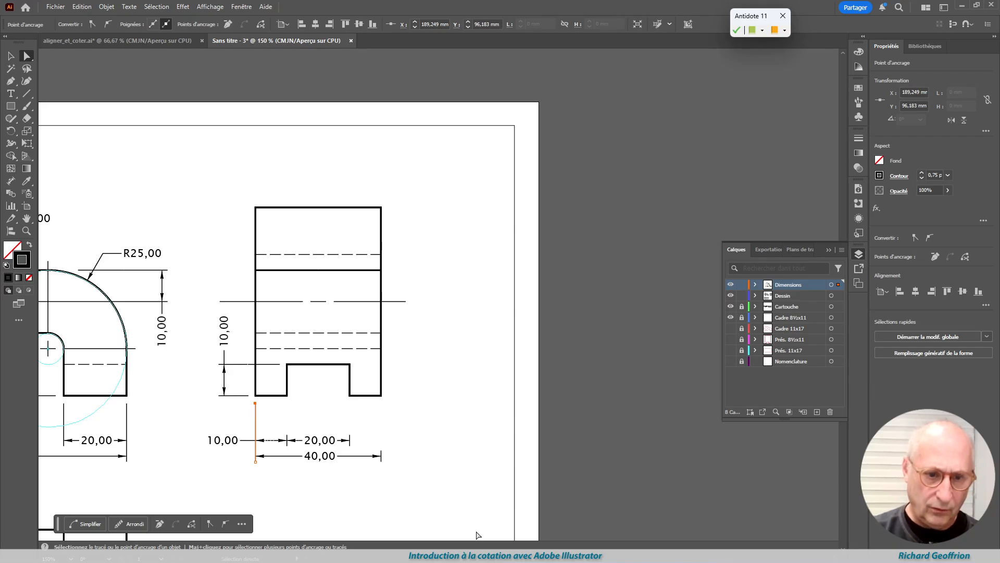
Step: Extend both extension lines of the side view's 20,00 dimension upward to just short of the part
left_click(287, 435)
left_click(351, 435, "ctrl")
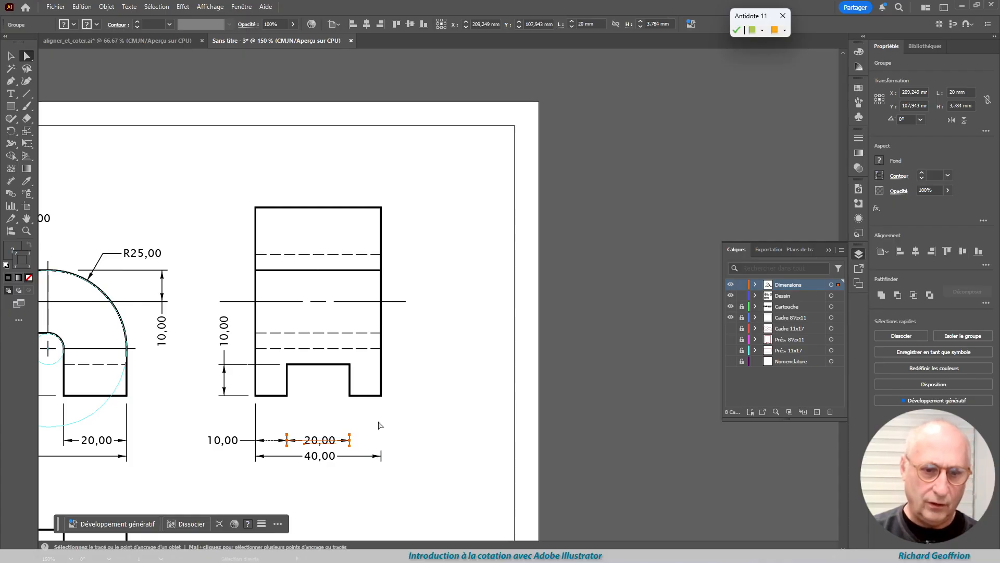
left_click(315, 421)
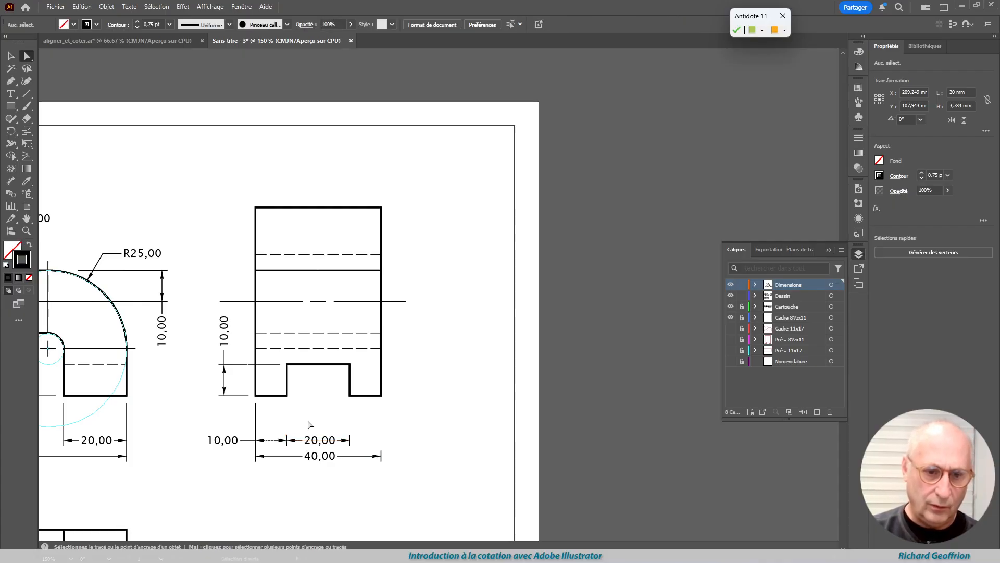
left_click(287, 441)
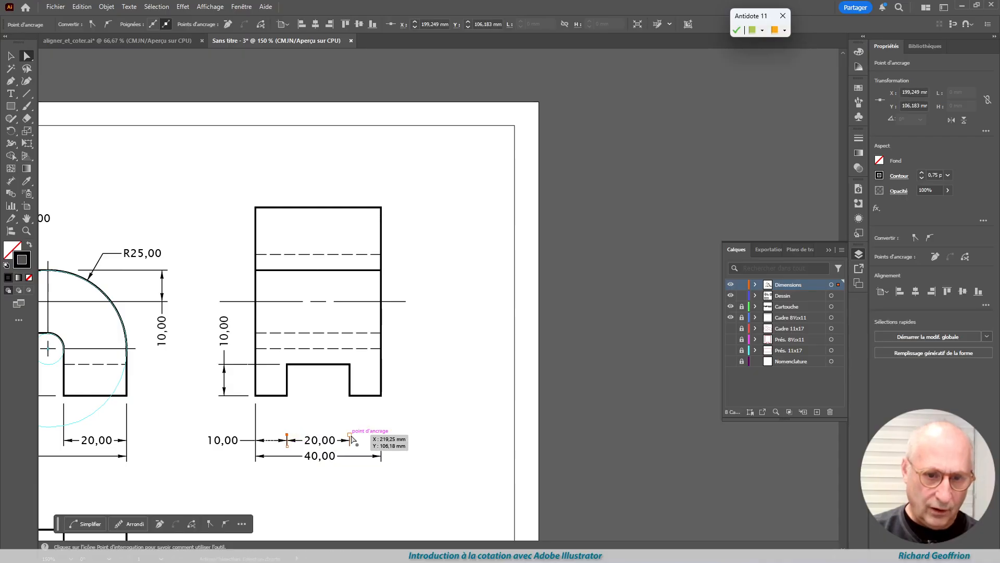
left_click(350, 437, "shift")
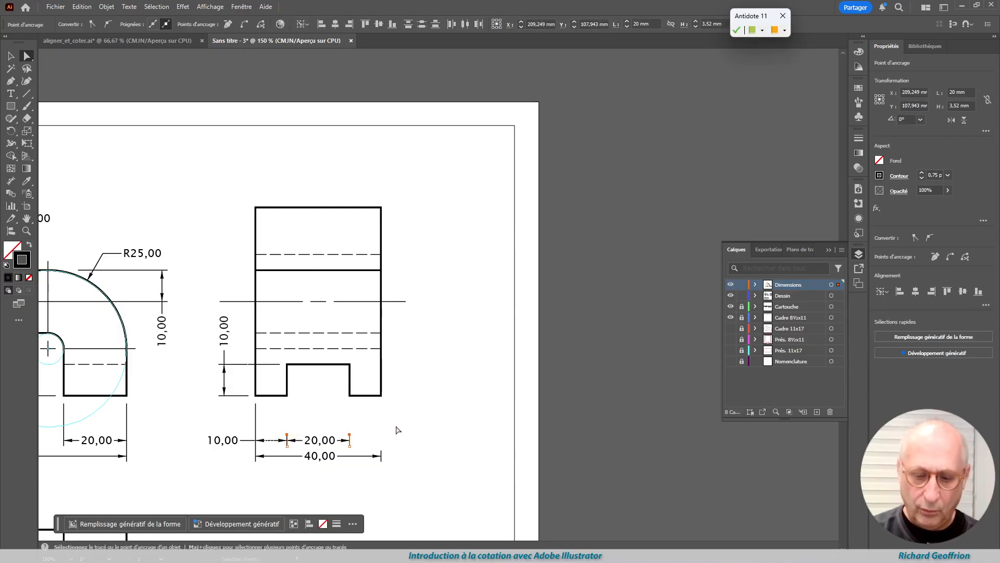
key("Up")
key("Up")
key("Up")
key("Up")
key("Up")
key("Up")
key("Up")
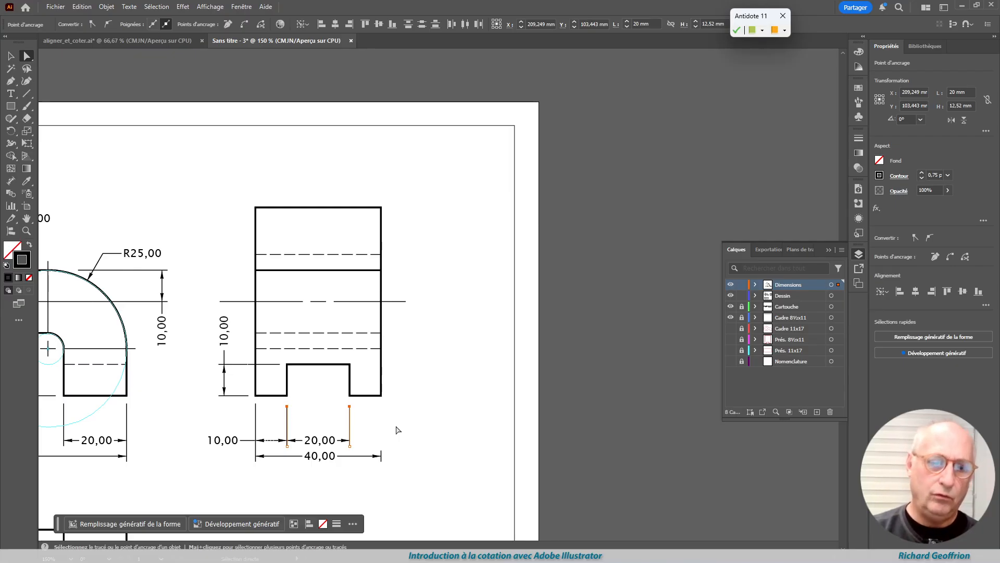
left_click(397, 430)
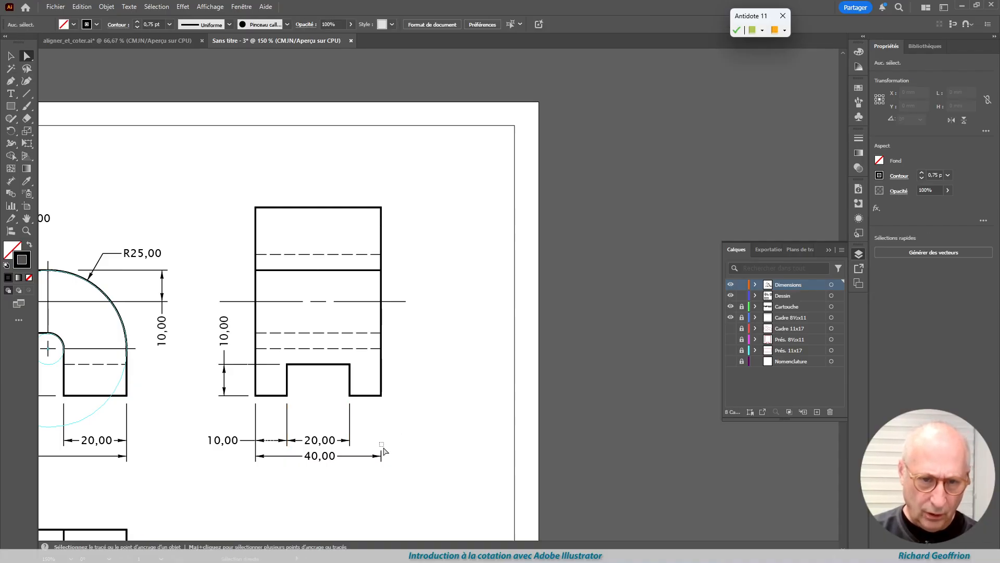
Step: Extend the right extension line of the side view's 40,00 dimension upward to just short of the part
left_click_drag(380, 443, 384, 457)
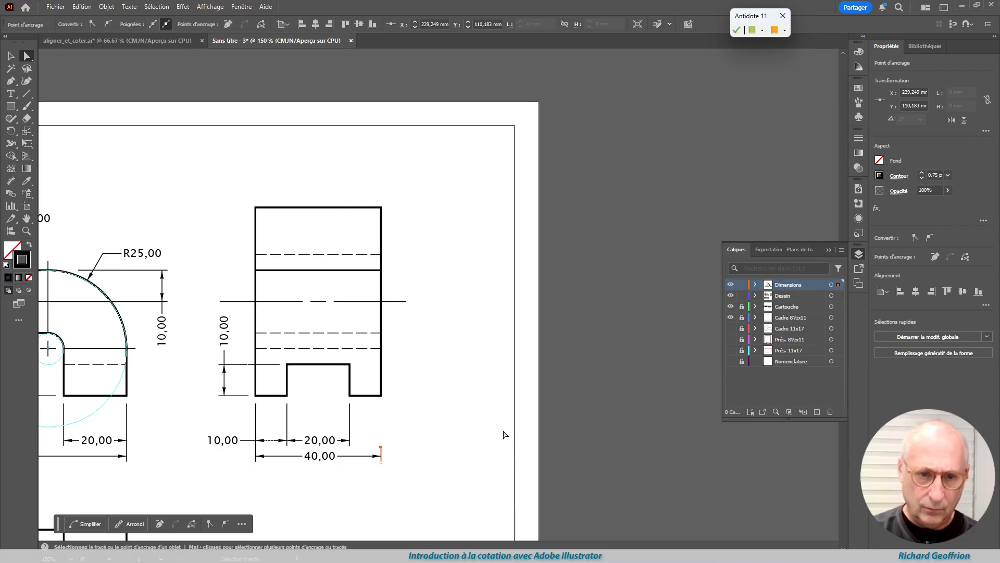
key("Up")
key("Up")
key("Up")
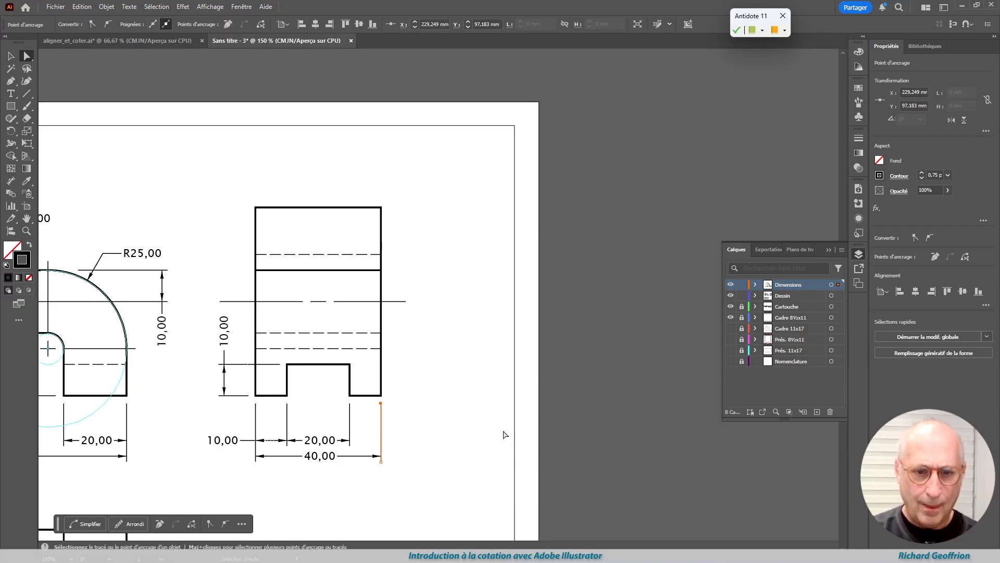
left_click(424, 385)
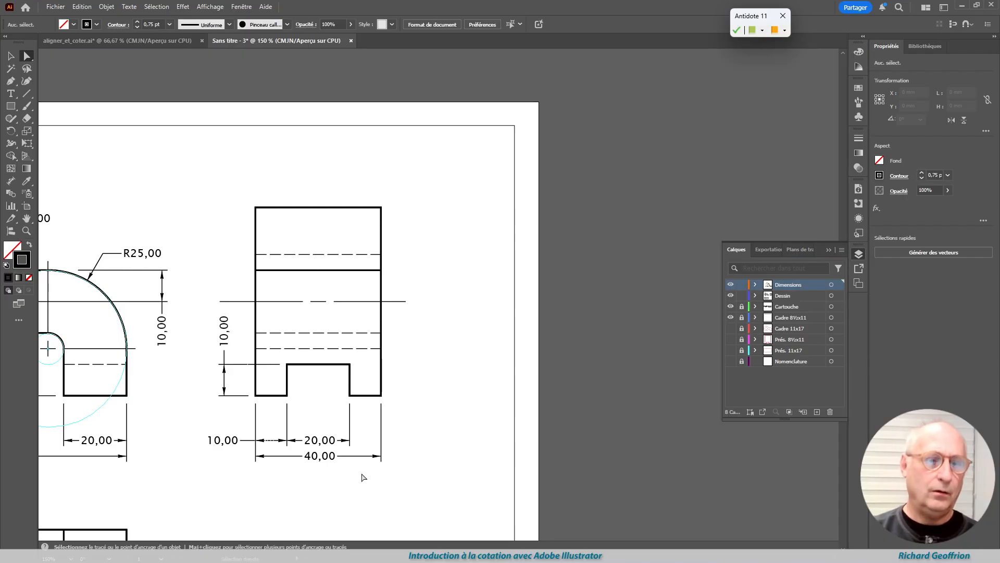
Step: Delete the stray oblique line above the front view
scroll(227, 451, "left", 4)
scroll(227, 454, "left", 3)
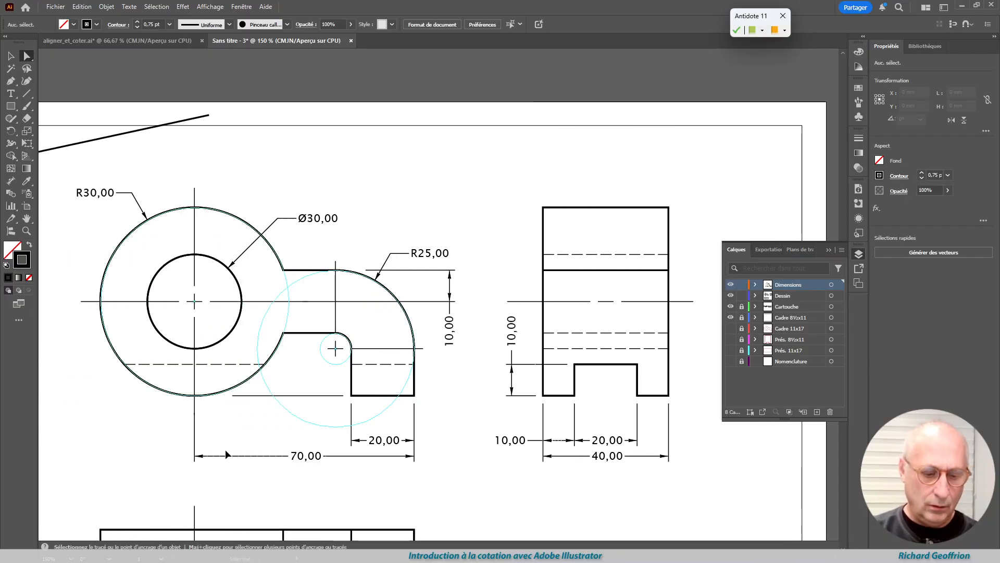
scroll(226, 468, "down", 3, "alt")
scroll(212, 489, "down", 2, "alt")
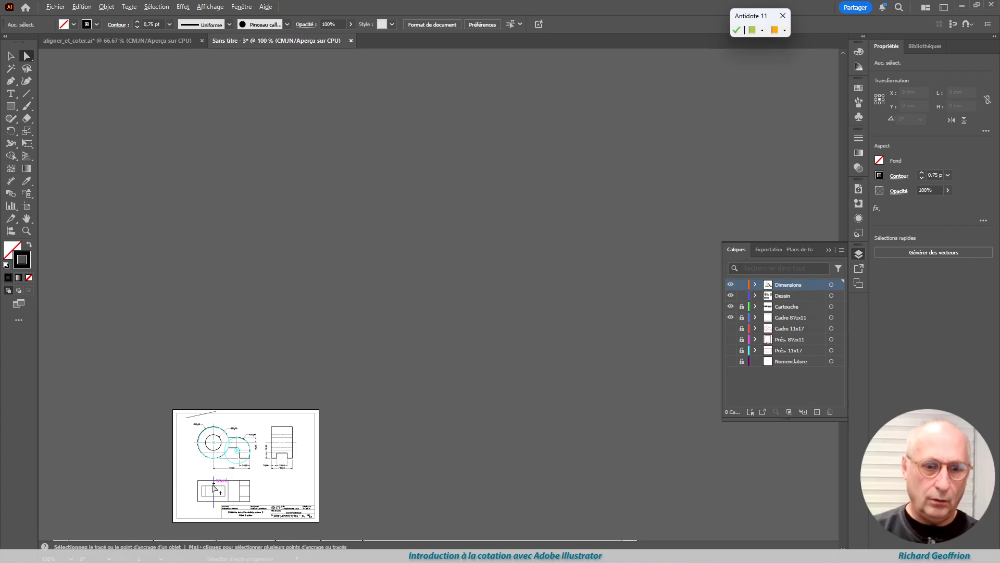
scroll(214, 488, "up", 4, "alt")
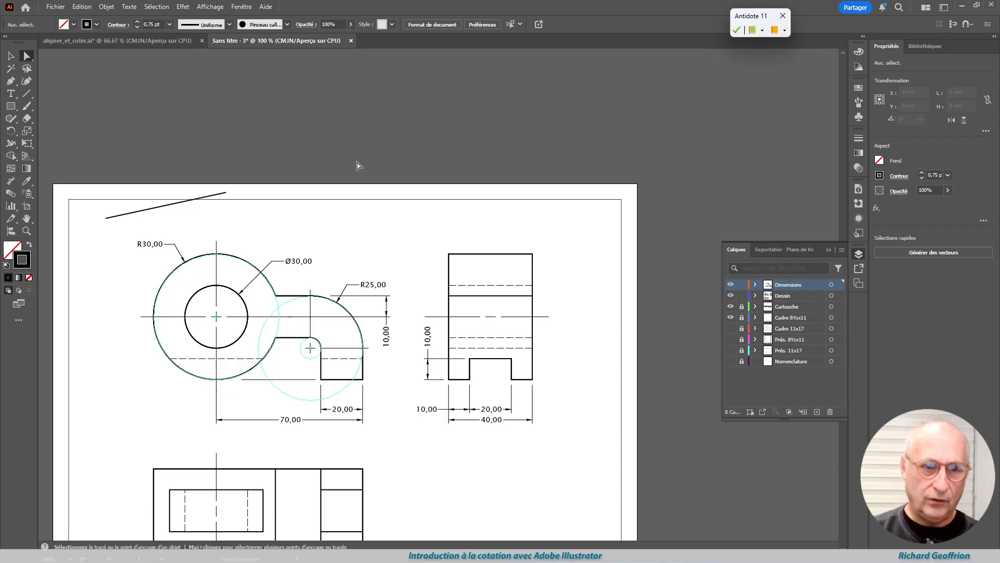
left_click_drag(101, 203, 167, 223)
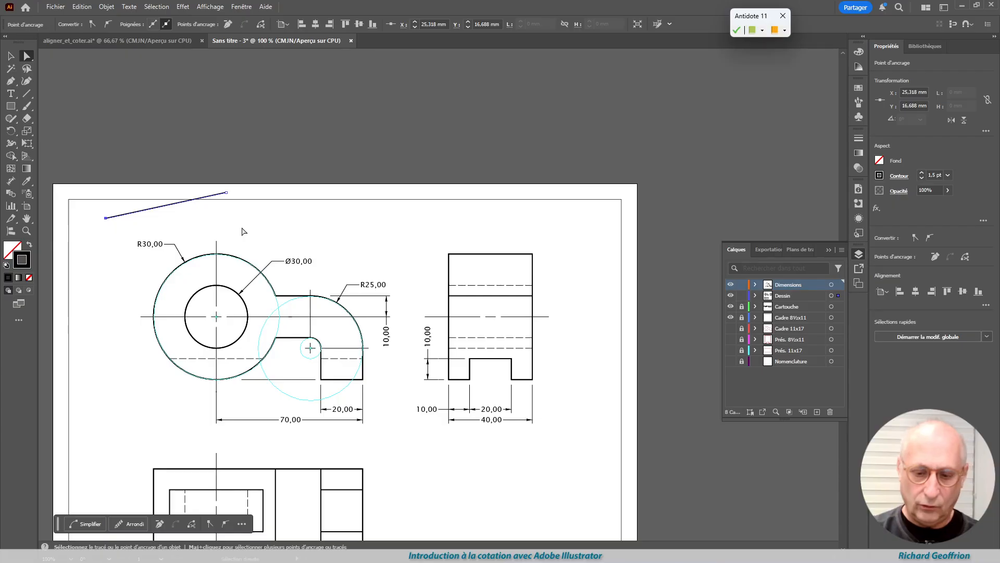
key("Delete")
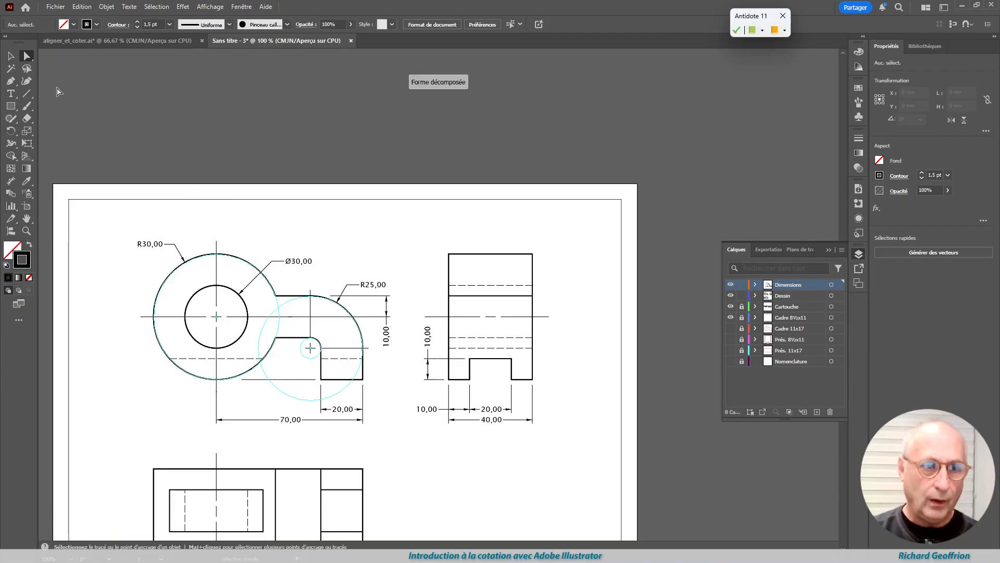
Step: Move all three views together with their dimensions 23 mm right and 10 mm up on the sheet
key("ctrl+0")
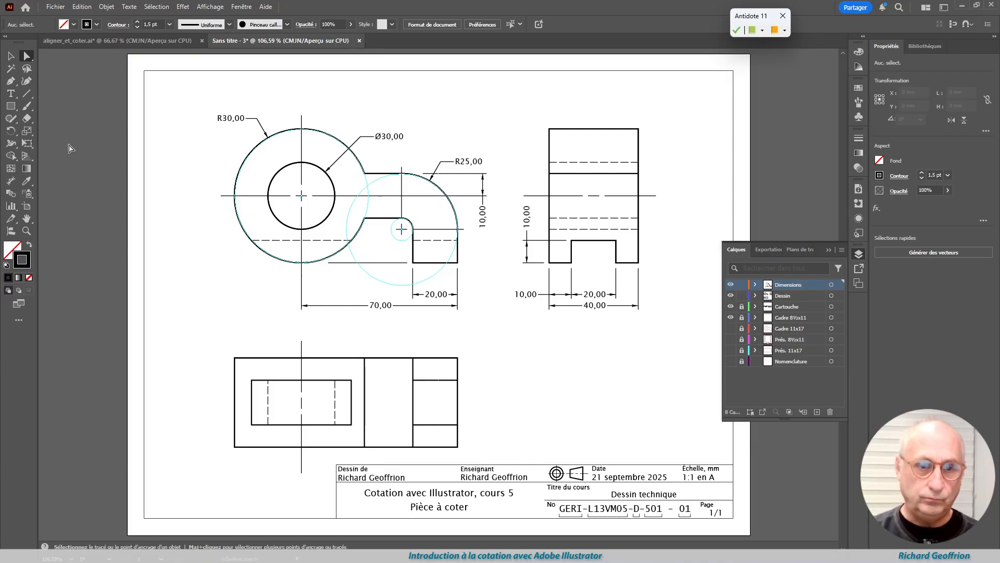
left_click(11, 56)
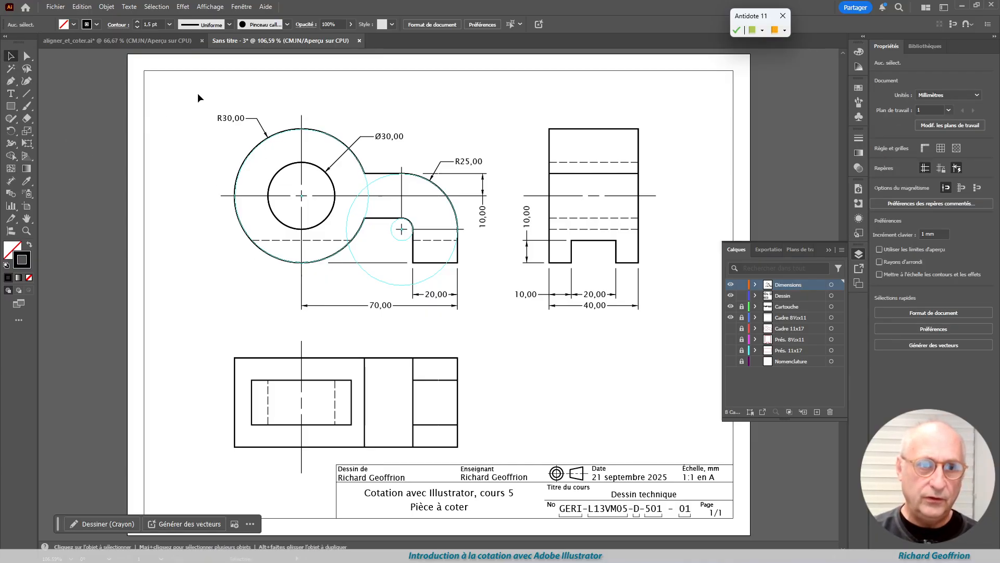
mouse_move(198, 94)
left_mouse_down()
mouse_move(676, 420)
mouse_move(684, 464)
left_mouse_up()
key("Right")
key("Right")
key("Right")
key("Right")
key("Right")
key("Right")
key("Right")
key("Right")
key("Right")
key("Right")
key("Right")
key("Right")
key("Right")
key("Right")
key("Right")
key("Right")
key("Right")
key("Right")
key("Right")
key("Right")
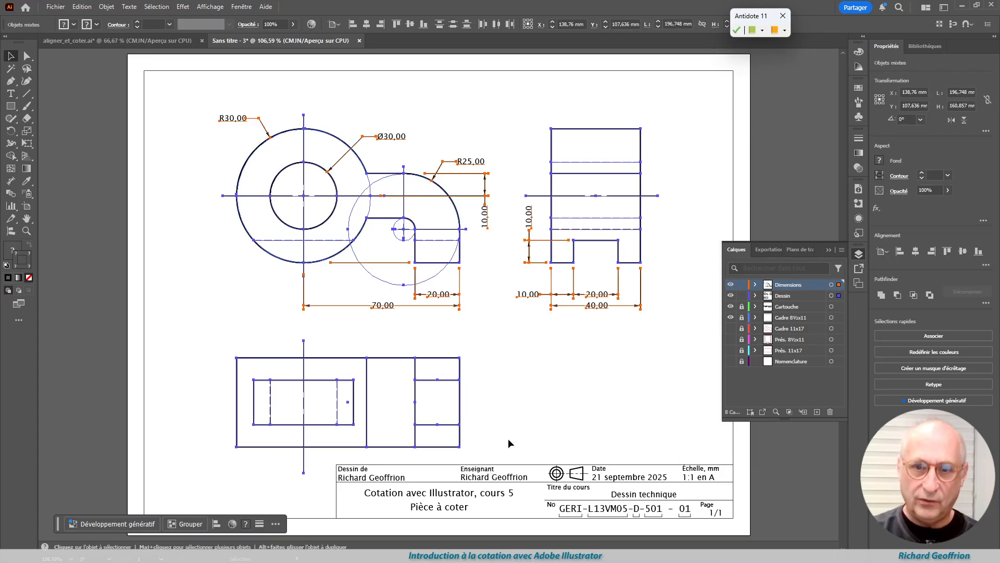
key("Right")
key("Right")
key("Right")
key("Right")
key("Right")
key("Right")
key("Right")
key("Right")
key("Right")
key("Right")
key("Right")
key("Right")
key("Right")
key("Right")
key("Right")
key("Right")
key("Right")
key("Right")
key("Right")
key("Right")
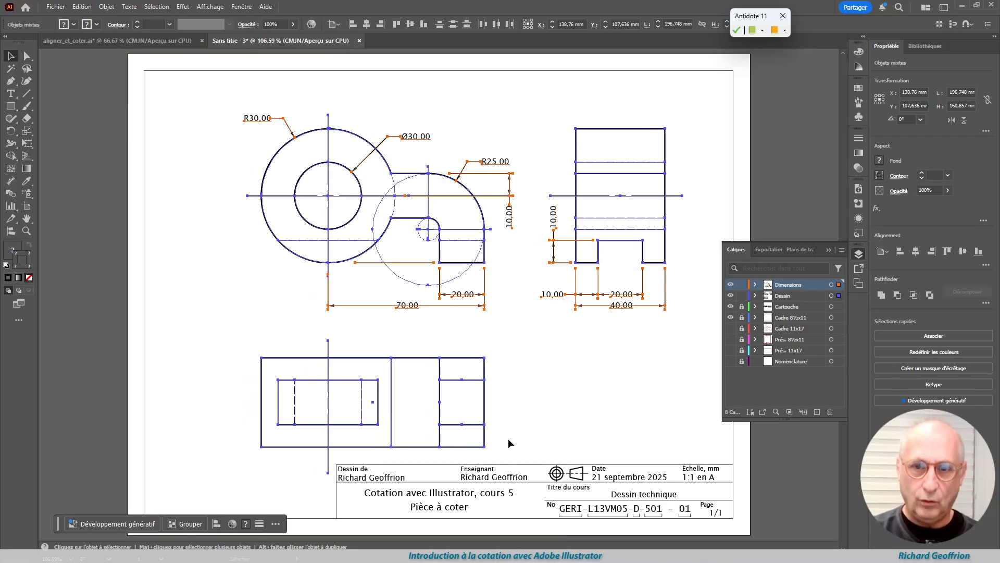
key("Right")
key("Right")
key("Right")
key("Right")
key("Right")
key("Right")
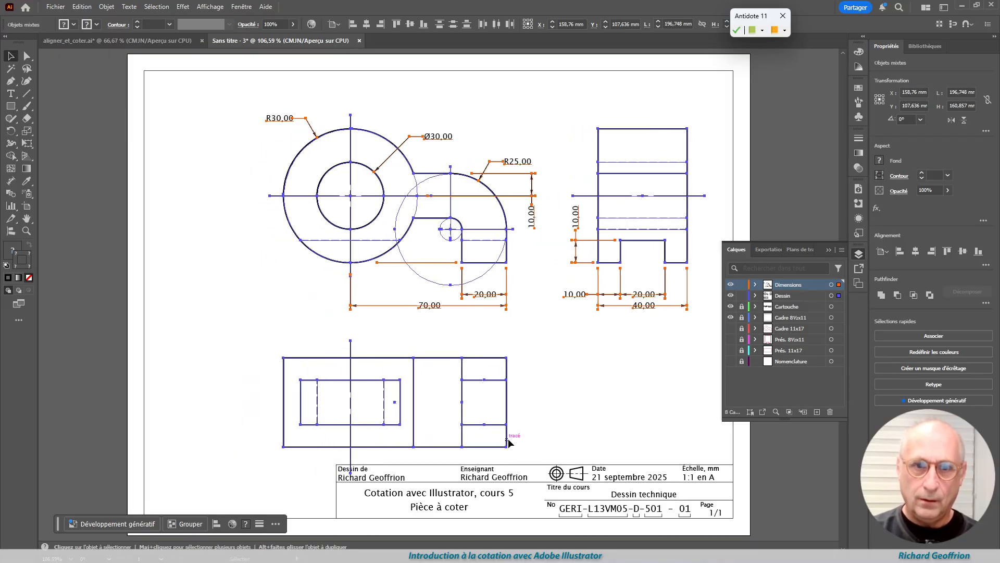
key("Up")
key("Up")
key("Up")
key("Up")
key("Up")
key("Up")
key("Up")
key("Up")
key("Up")
key("Up")
key("Up")
key("Up")
key("Up")
key("Up")
key("Up")
key("Up")
key("Up")
key("Up")
key("Up")
key("Up")
key("Up")
key("Up")
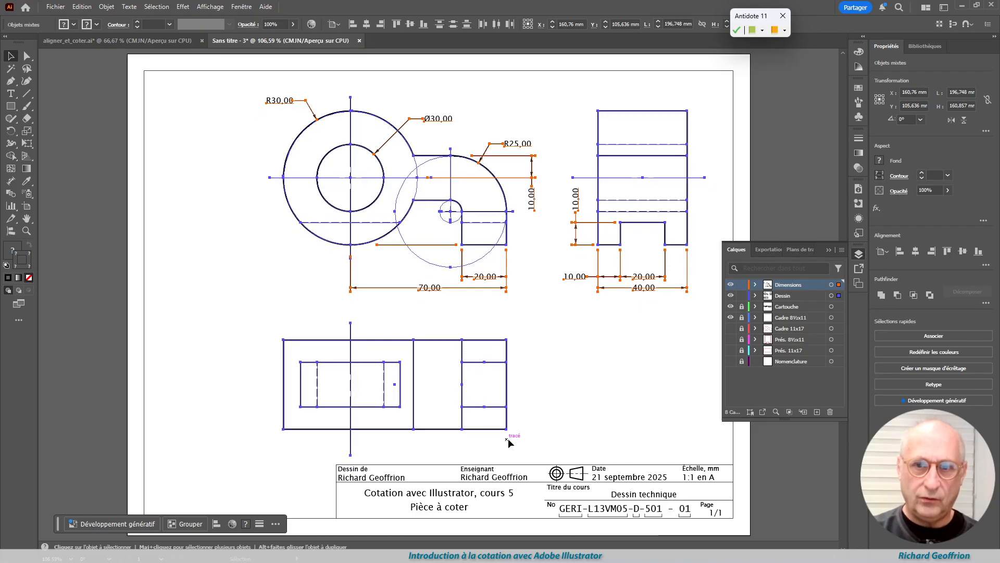
key("Right")
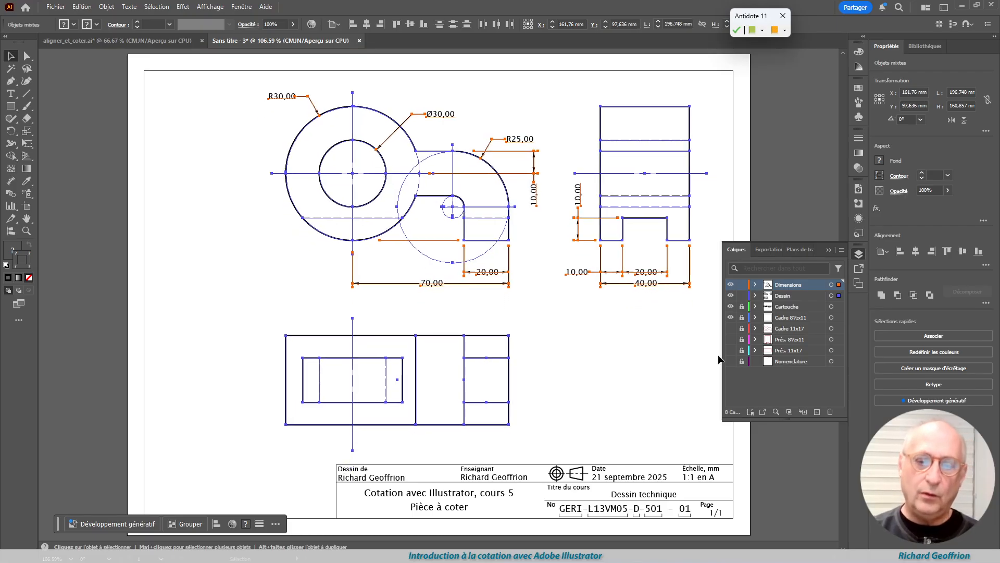
left_click(573, 380)
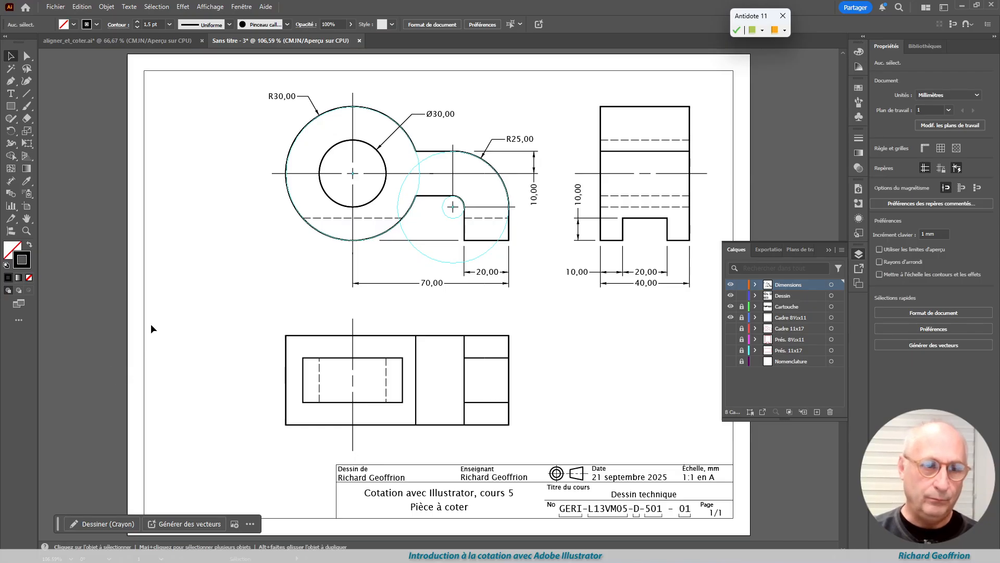
Step: Draw a small rectangle about 8,3 by 3,5 mm between the 70,00 dimension and the top view
left_click(11, 106)
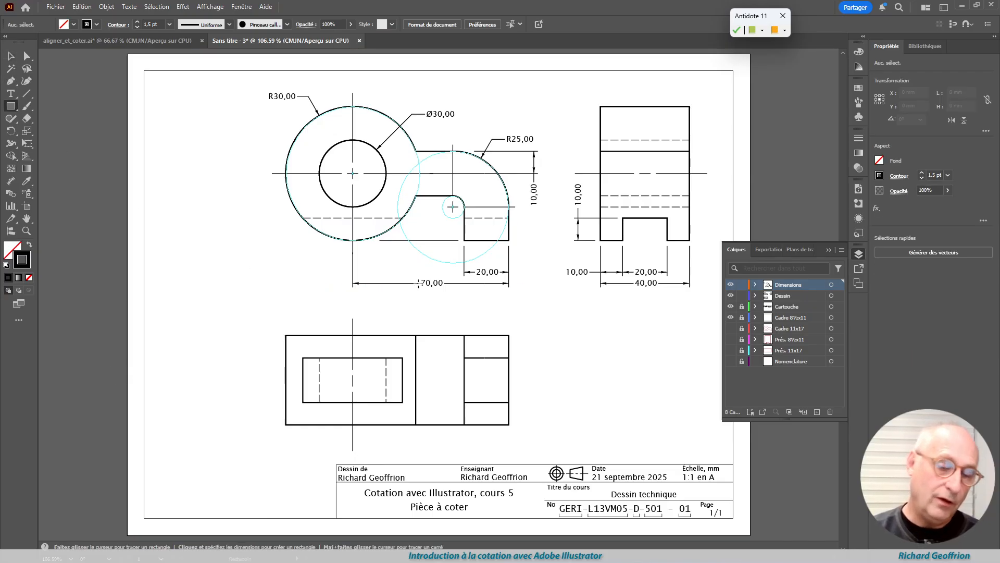
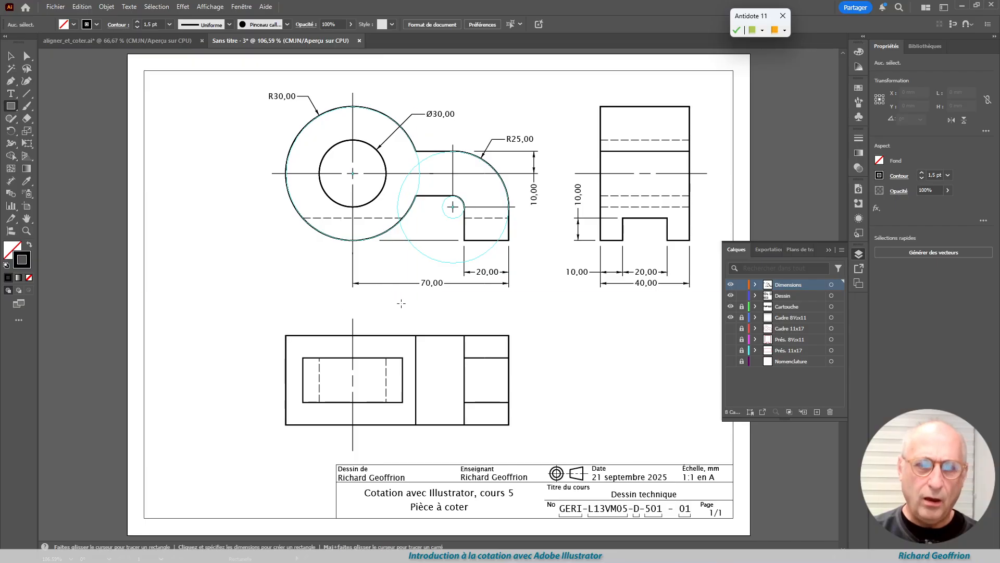
mouse_move(395, 300)
left_mouse_down()
mouse_move(432, 317)
mouse_move(417, 308)
left_mouse_up()
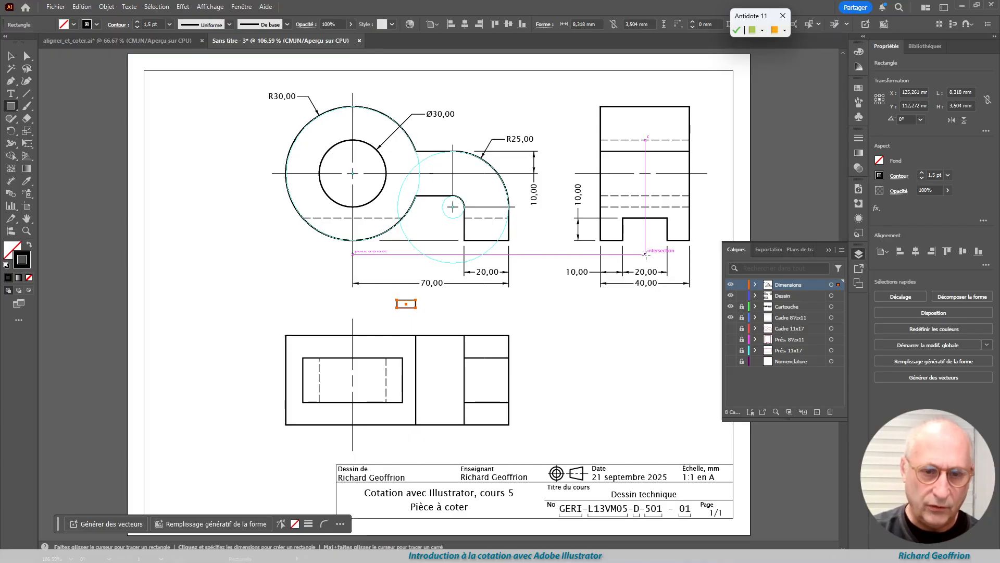
key("v")
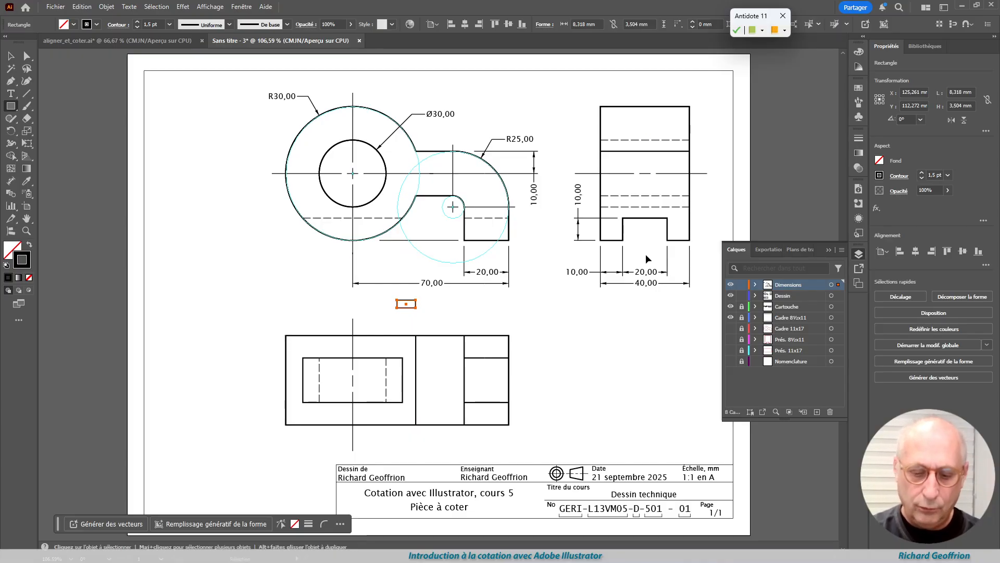
Step: Run the Materiau.jsx script from the Téléchargements folder
key("ctrl+F12")
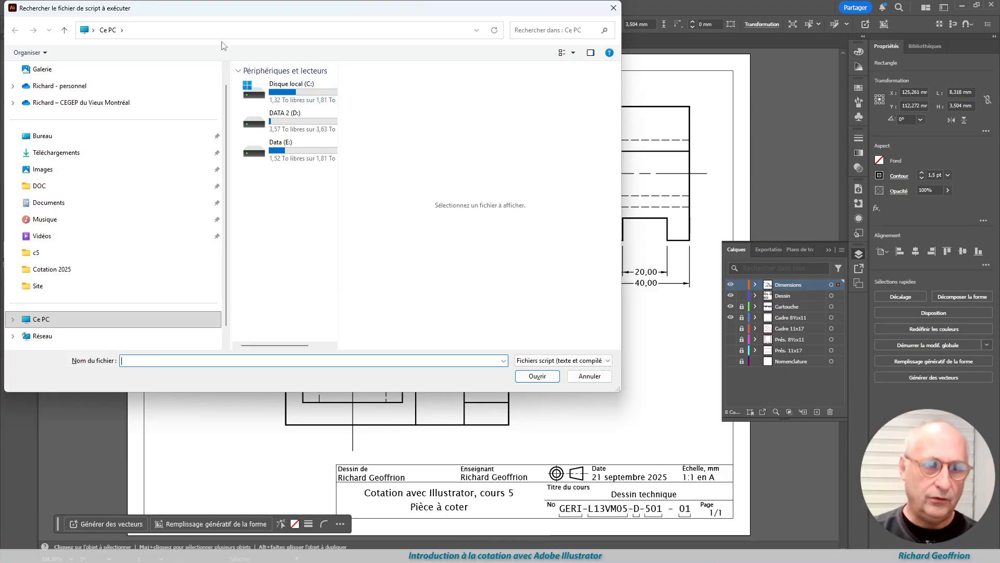
left_click(63, 157)
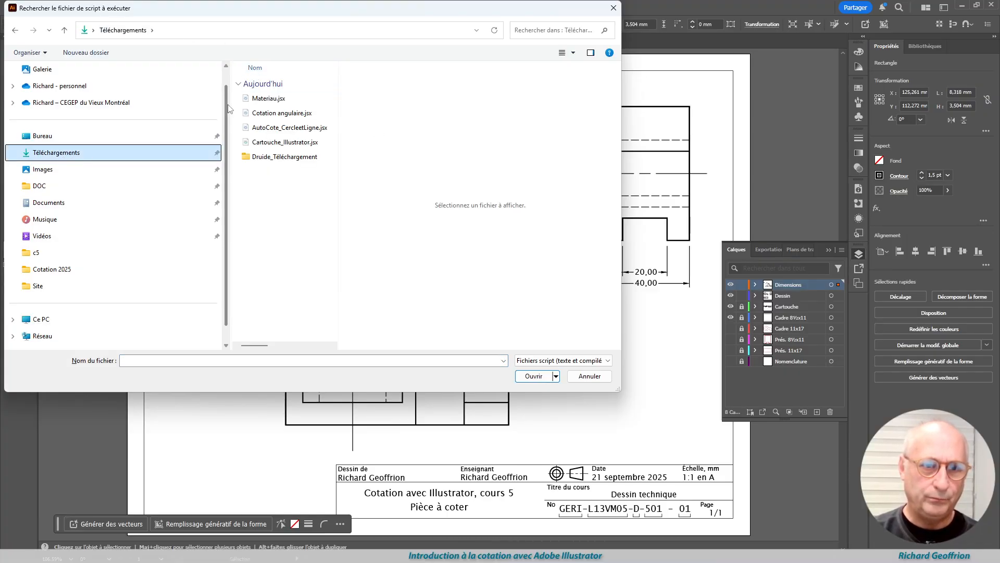
left_click(262, 102)
left_click(534, 376)
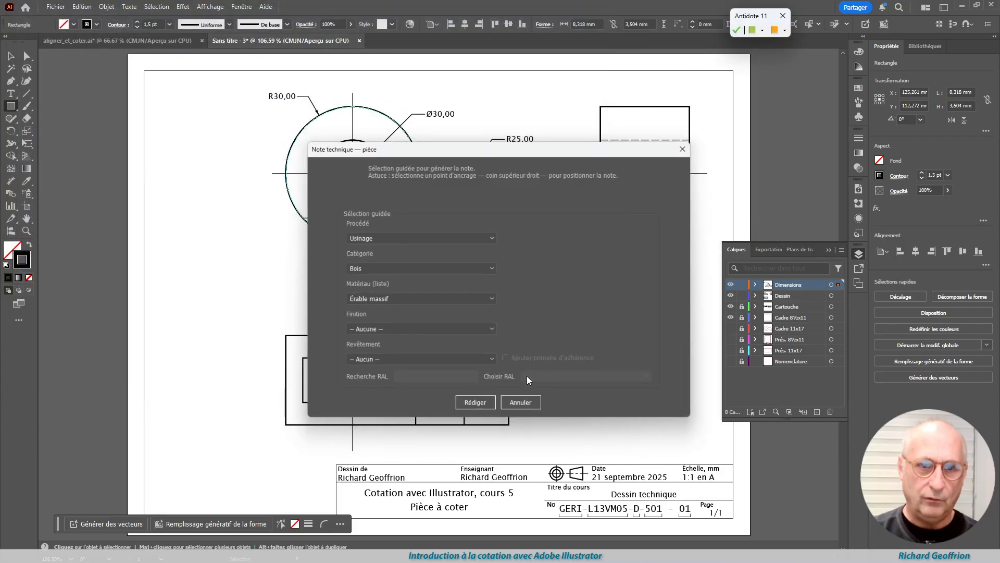
Step: Examine the available manufacturing processes and material categories for the technical note
left_click(492, 236)
left_click(492, 236)
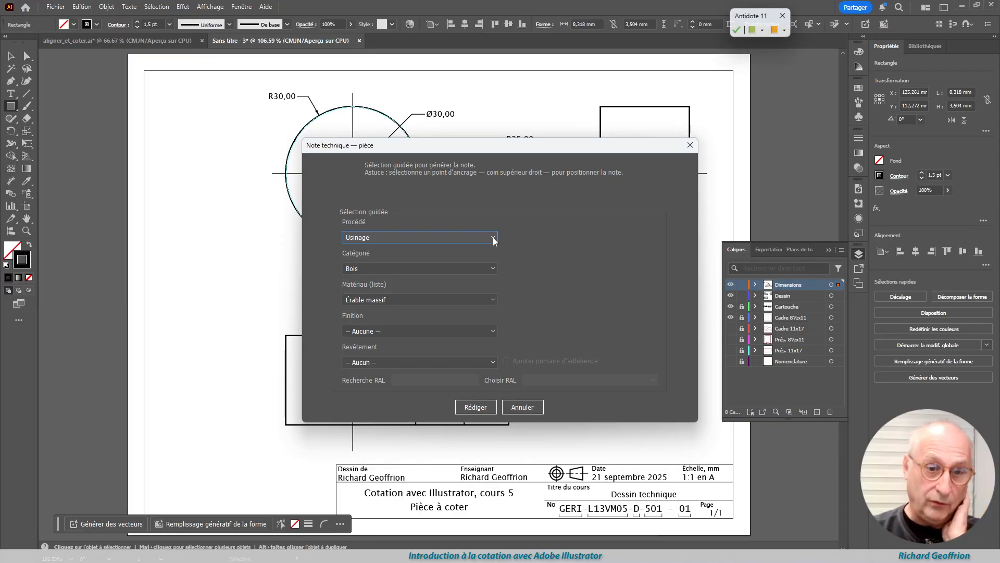
left_click(490, 270)
left_click(490, 270)
left_click(494, 270)
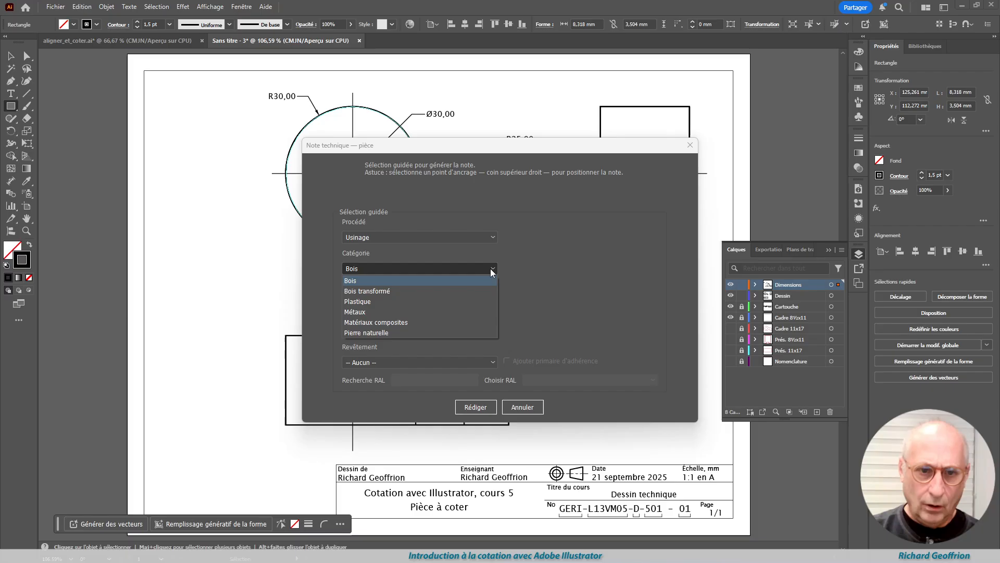
left_click(480, 271)
left_click(437, 240)
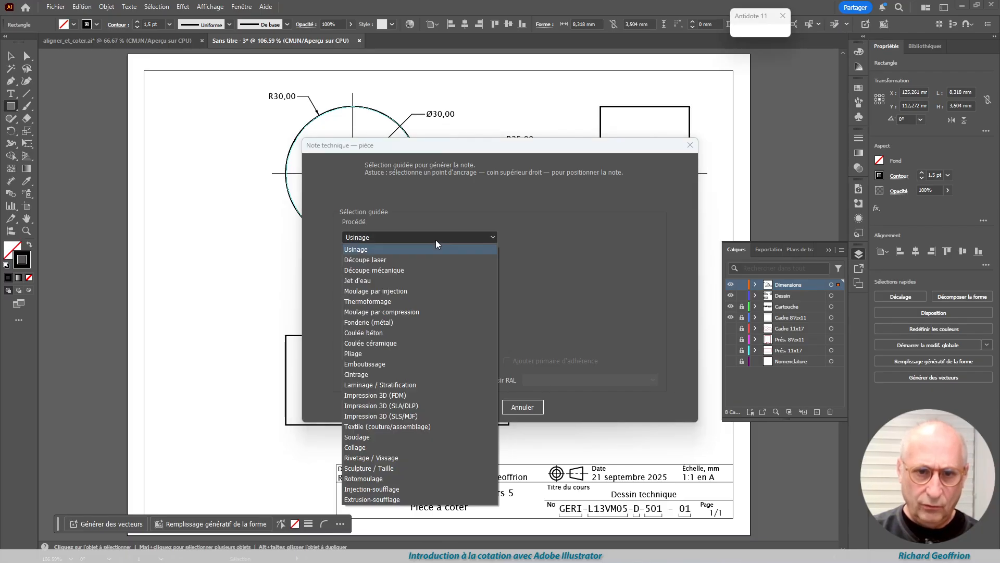
left_click(436, 239)
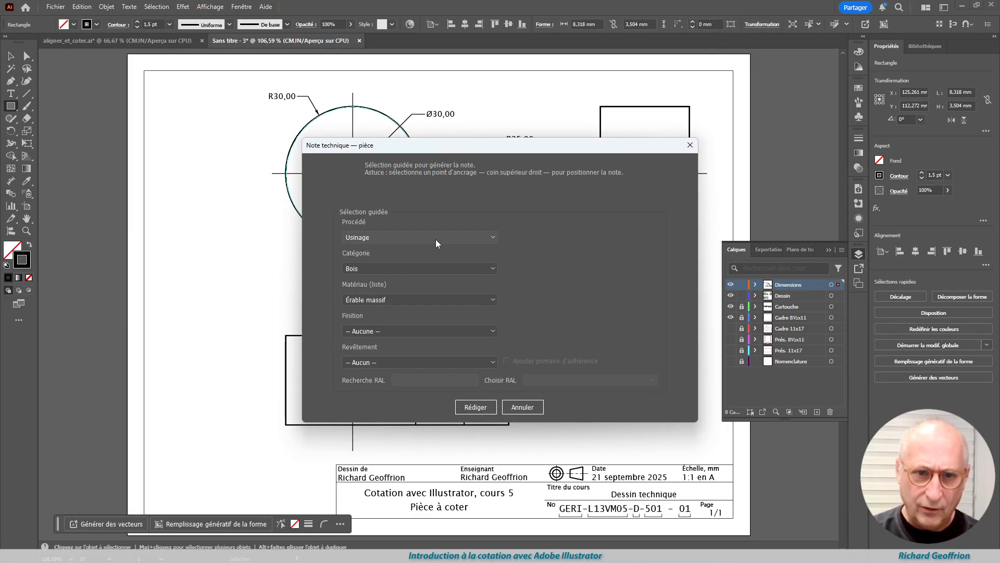
Step: Go through the material categories and their default materials offered for the Usinage process
left_click(417, 237)
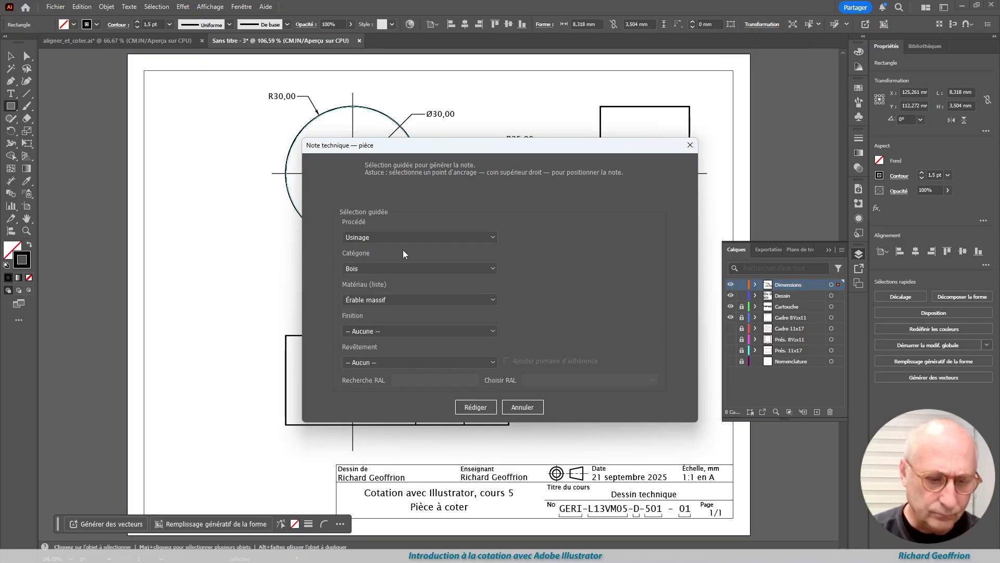
key("Tab")
key("Tab")
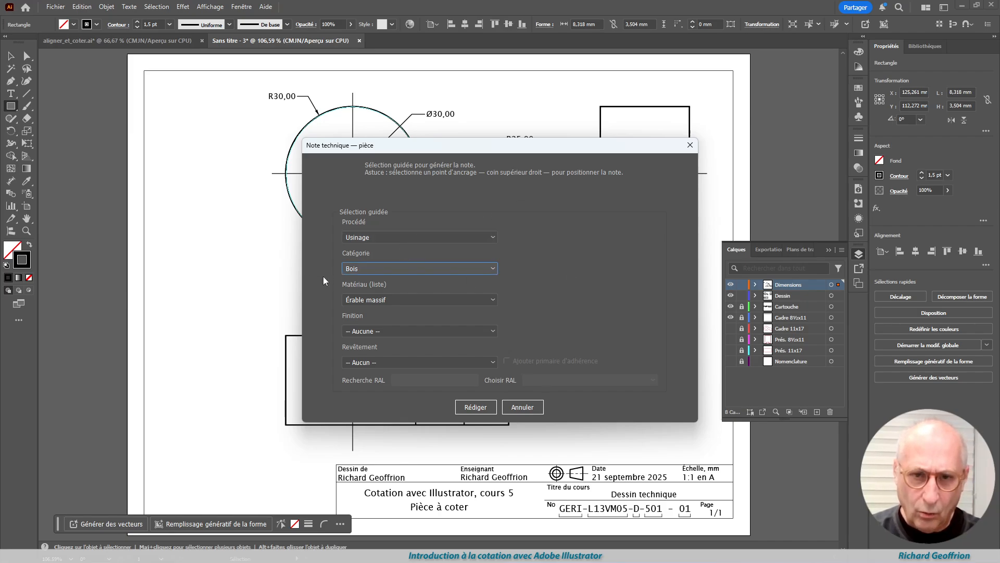
key("Down")
key("Down")
key("Down")
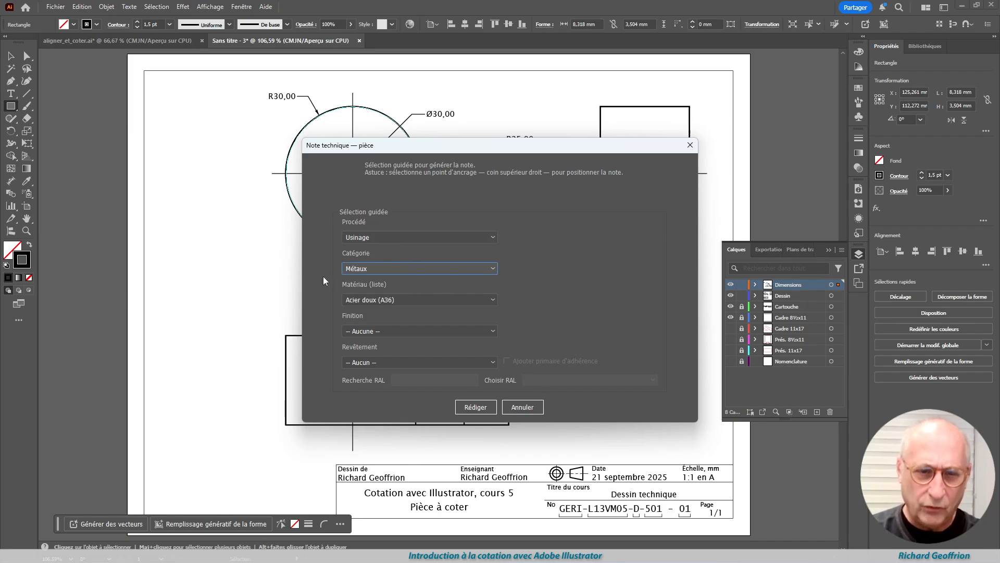
key("Down")
key("Up")
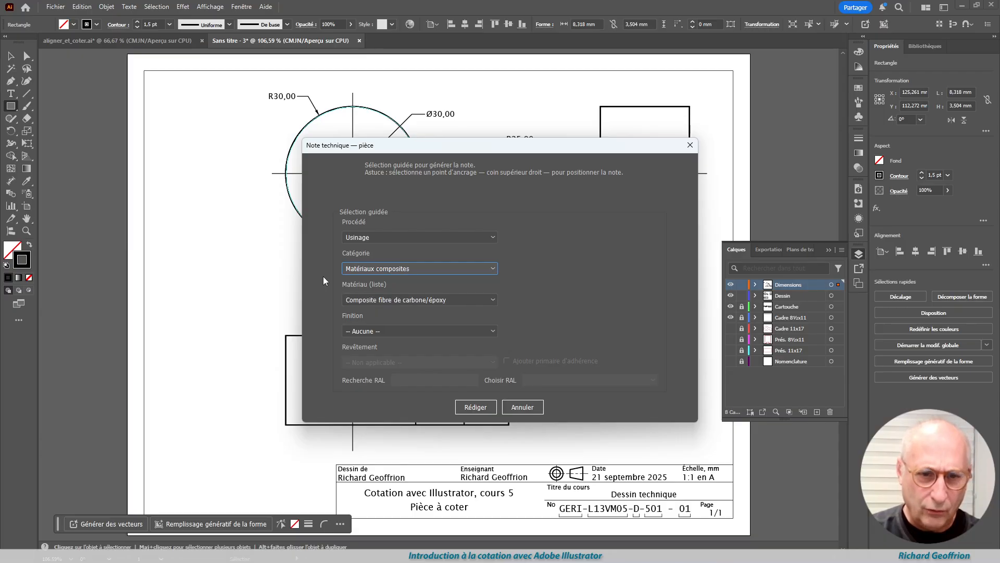
key("Down")
key("Down")
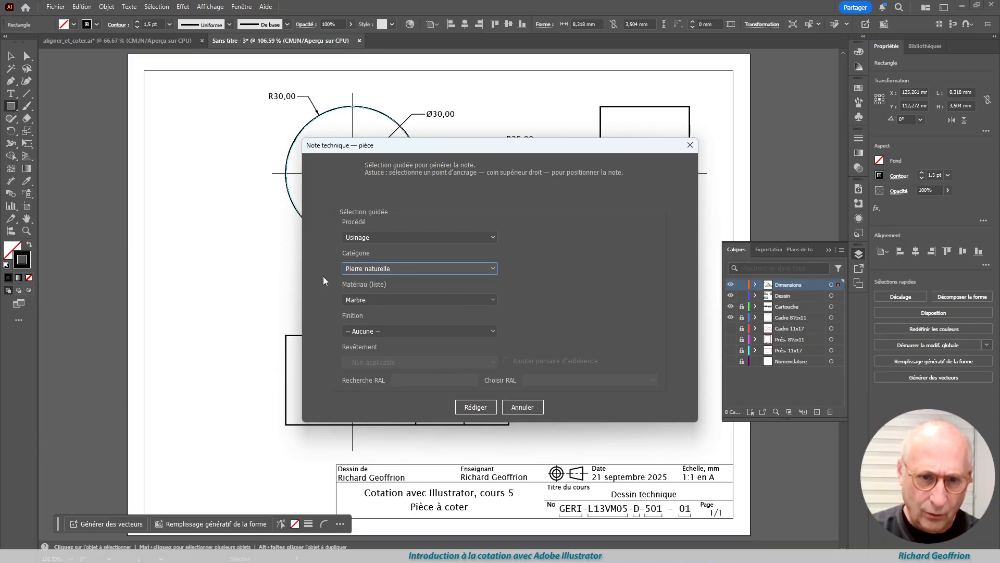
key("m")
key("m")
key("b")
key("b")
key("b")
key("b")
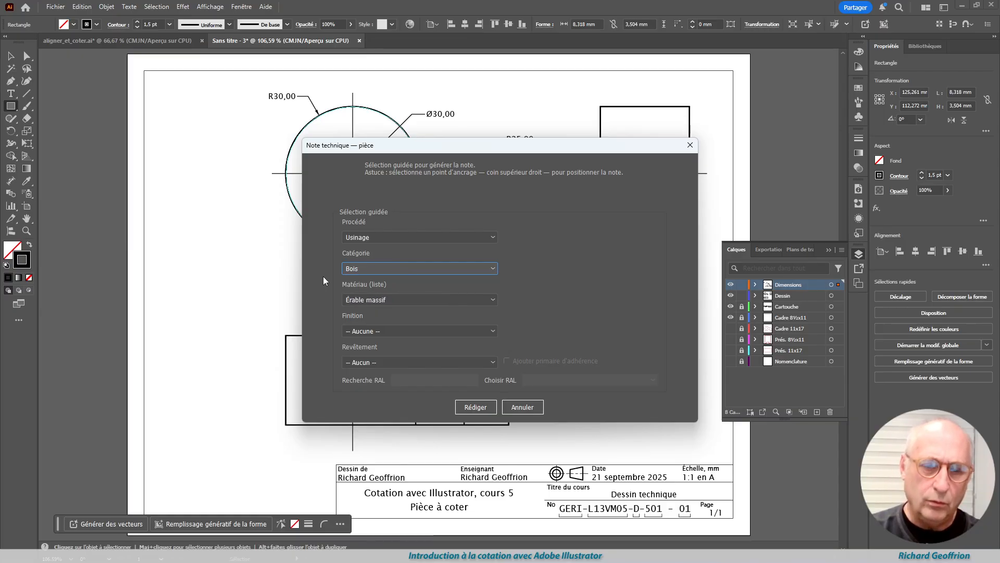
Step: Set the note's category to Métaux and its material to Laiton
key("m")
key("m")
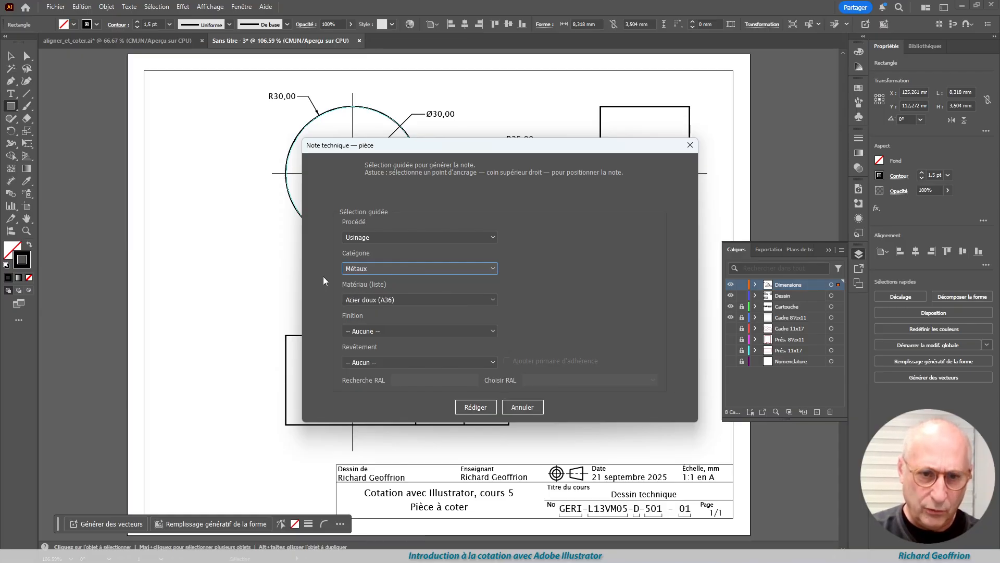
key("Tab")
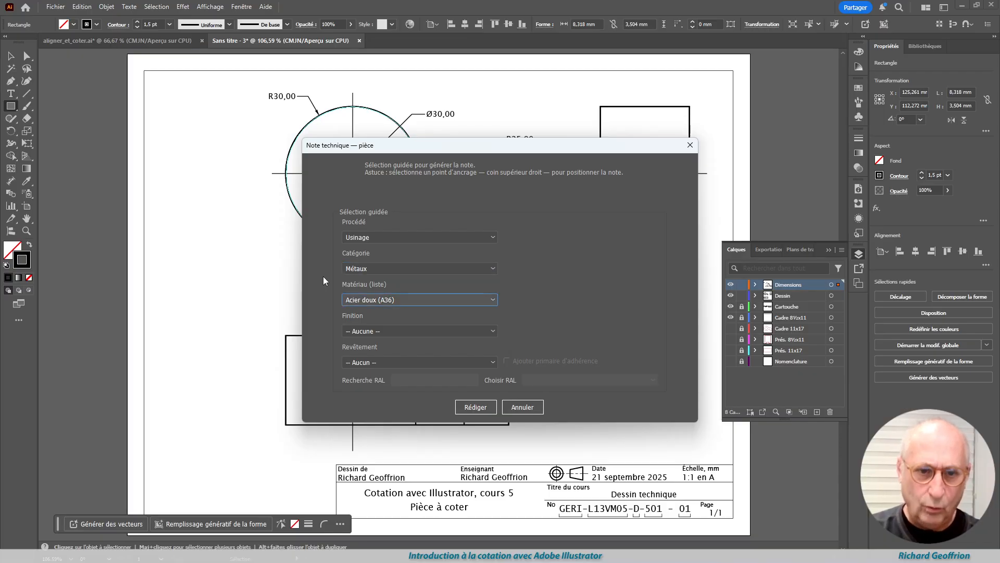
key("Down")
key("Down")
key("Down")
key("Down")
key("Down")
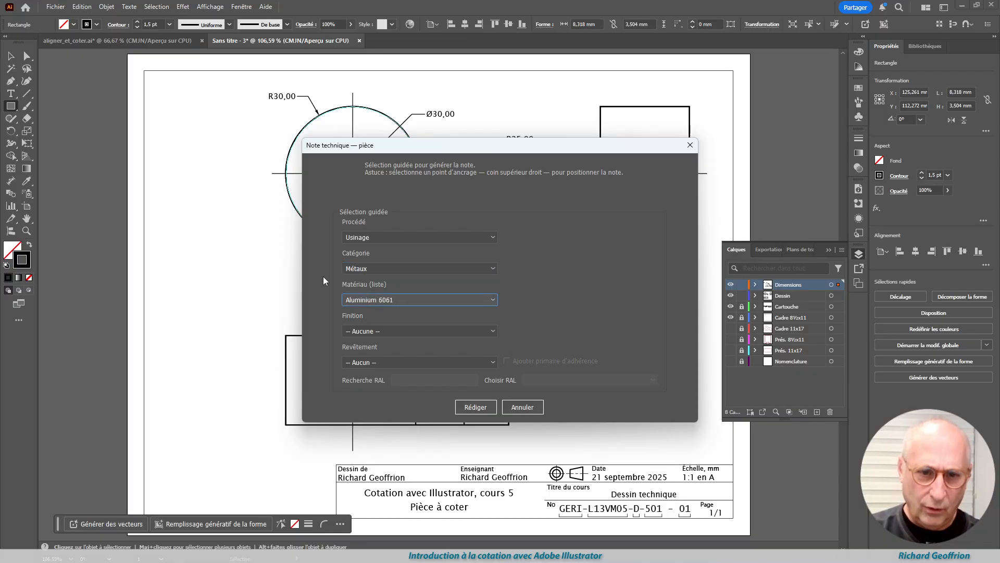
key("l")
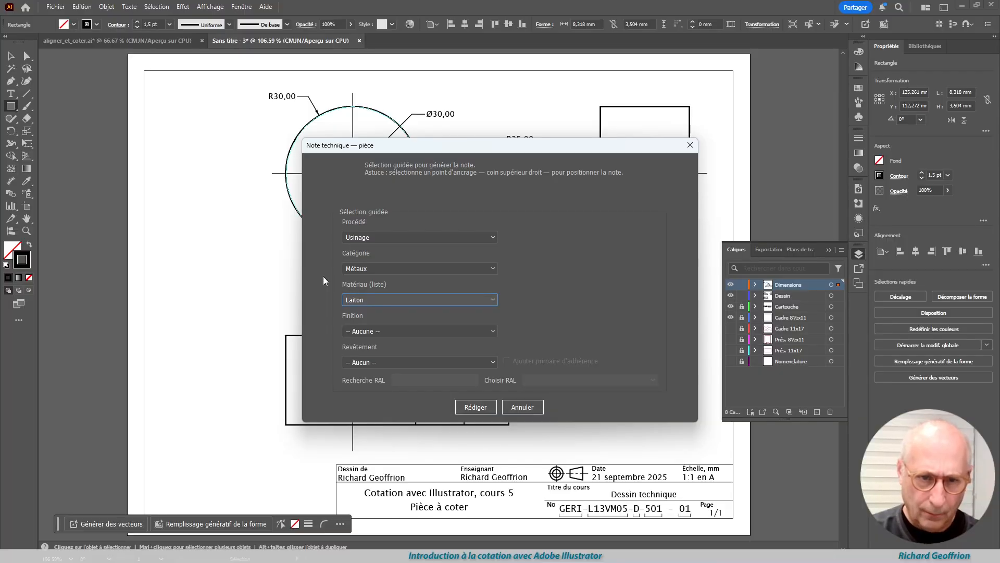
Step: Set the finish to Polissage and the coating to Peinture poudre (RAL)
key("Tab")
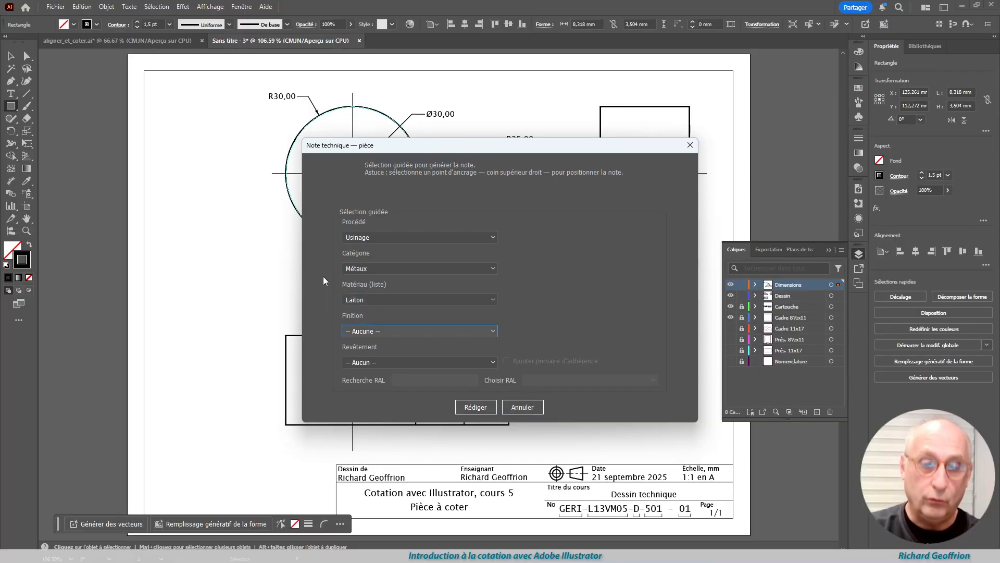
key("Down")
key("Down")
key("Down")
key("Down")
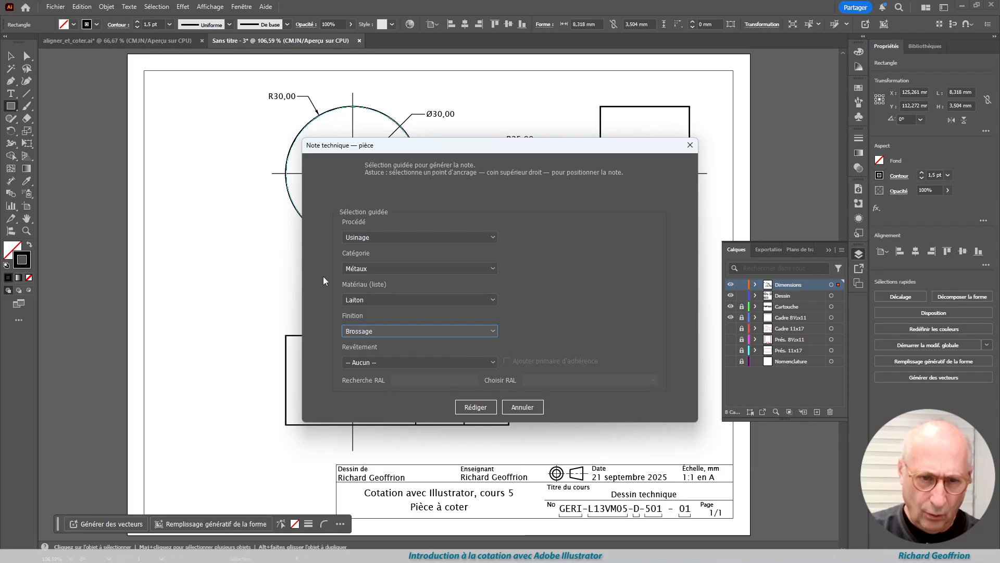
key("Tab")
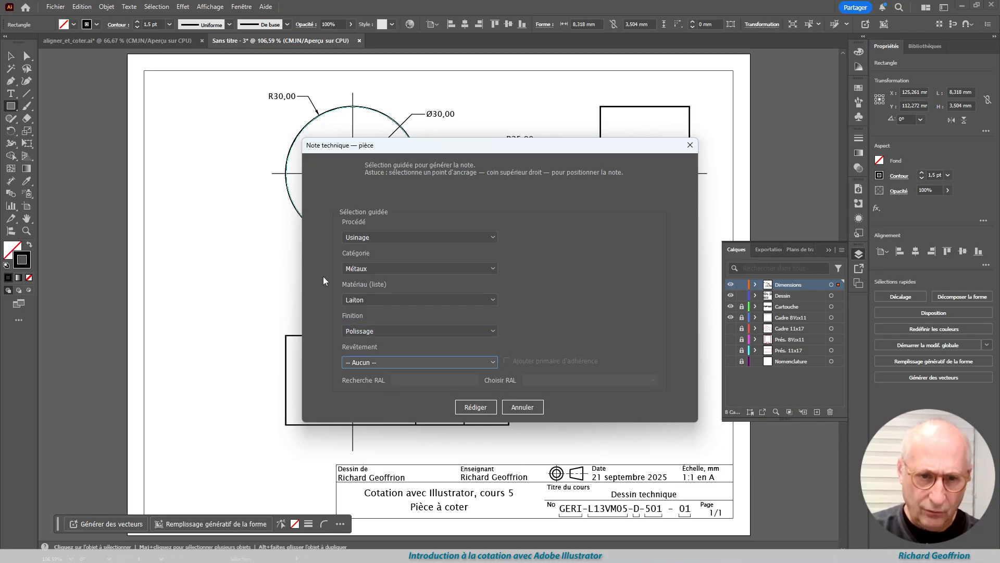
key("Down")
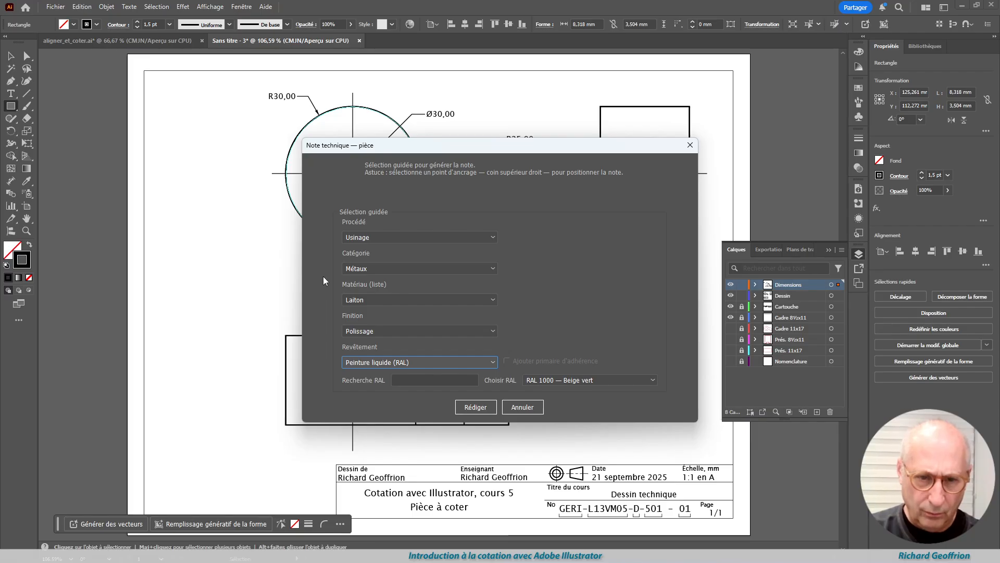
key("Down")
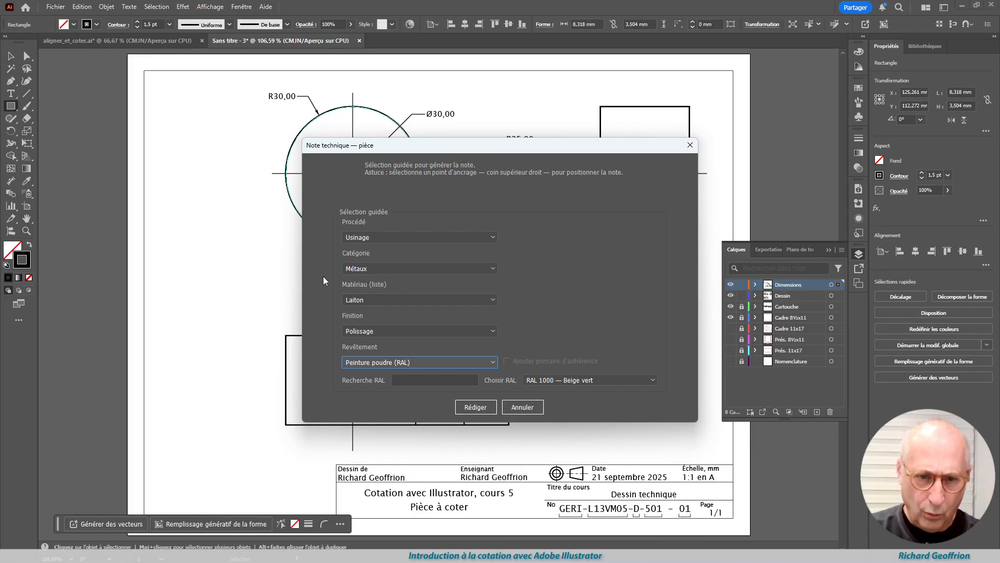
Step: Search the RAL colours for "rouge" and look through the filtered colour choices
key("Tab")
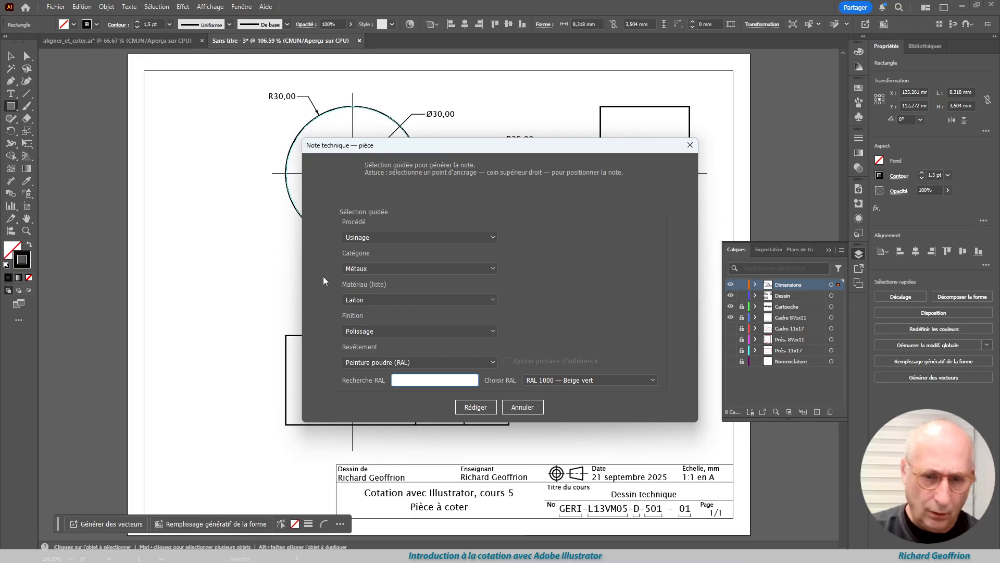
type("rou")
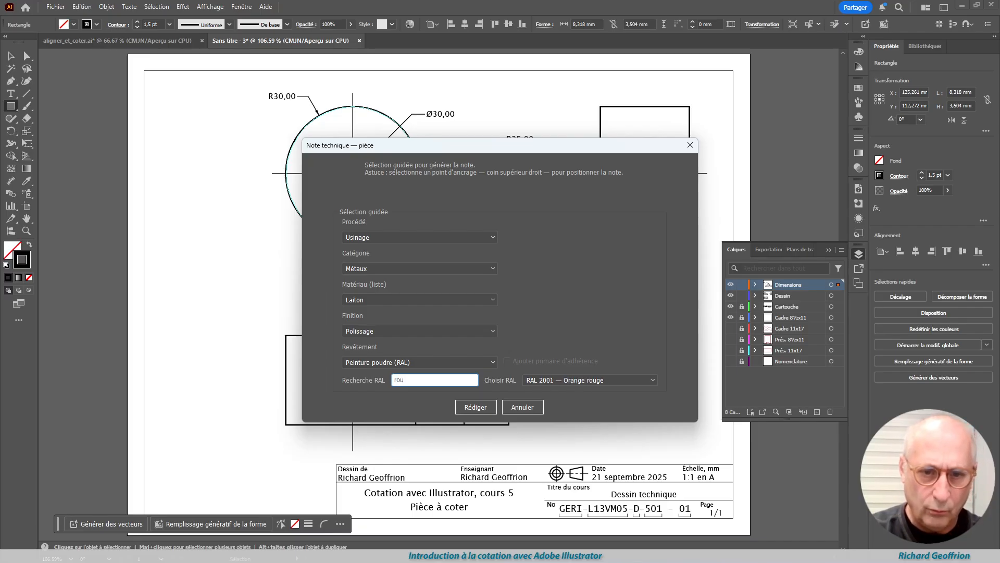
type("ge")
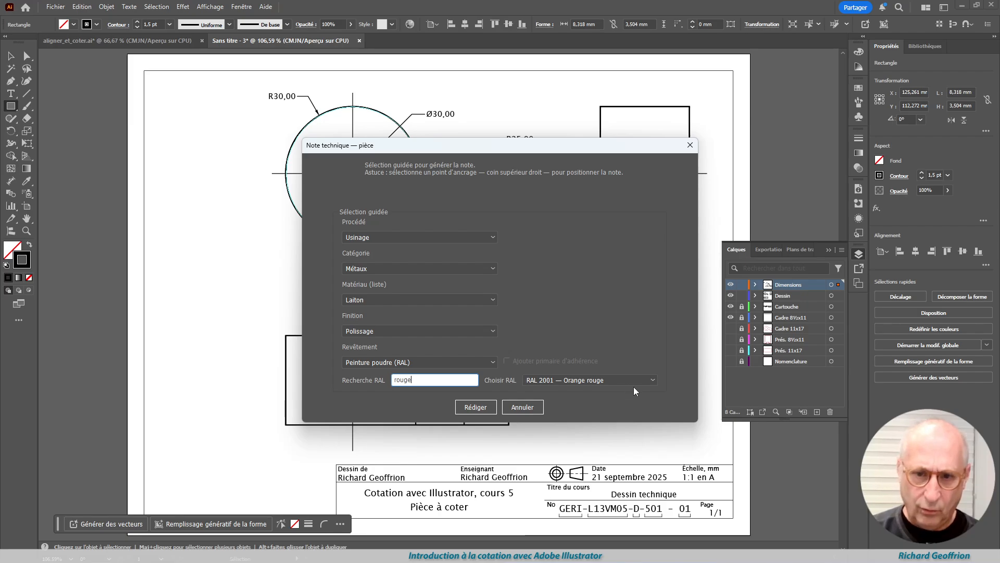
left_click(652, 378)
left_click(652, 378)
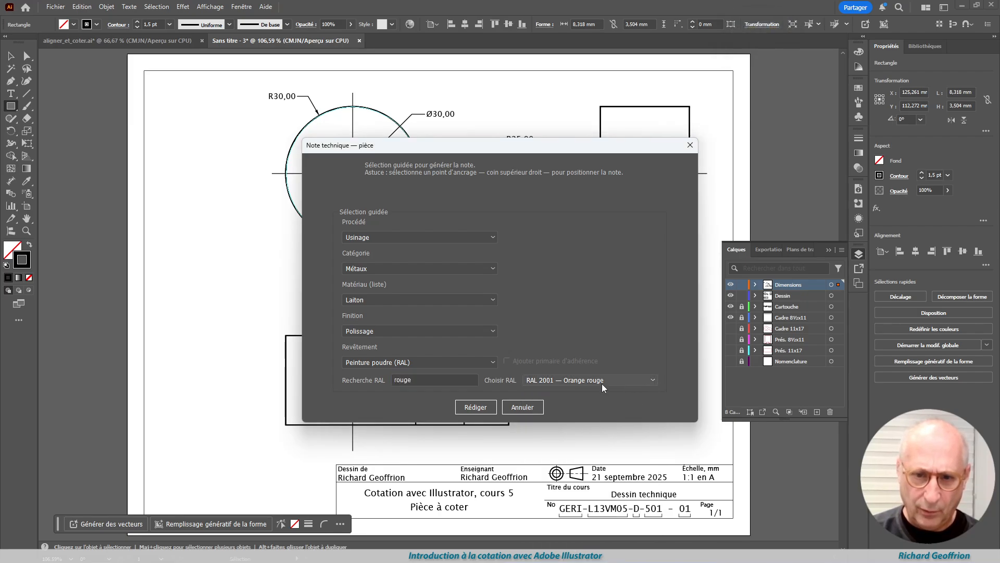
left_click(602, 381)
left_click(602, 381)
left_click(602, 379)
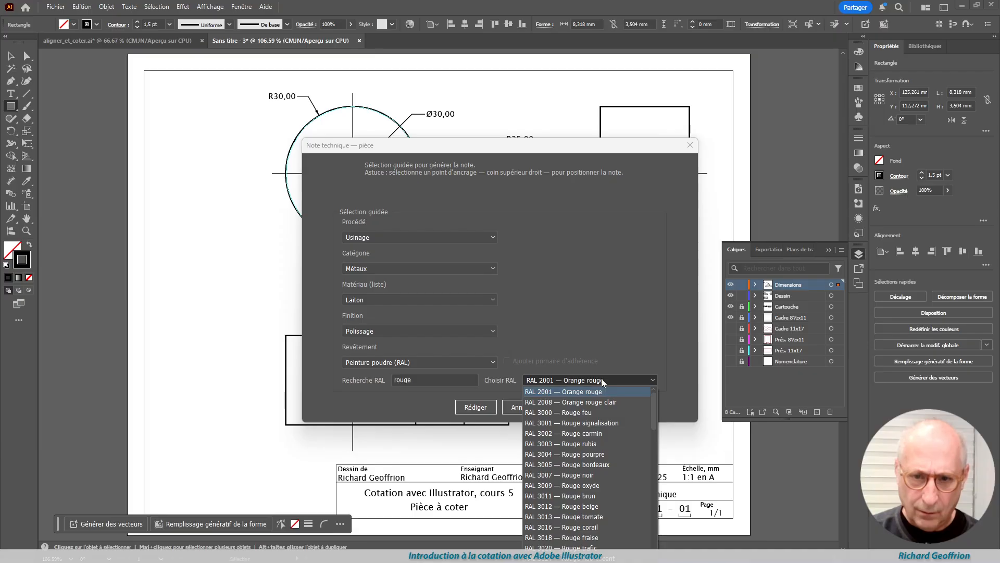
left_click(601, 378)
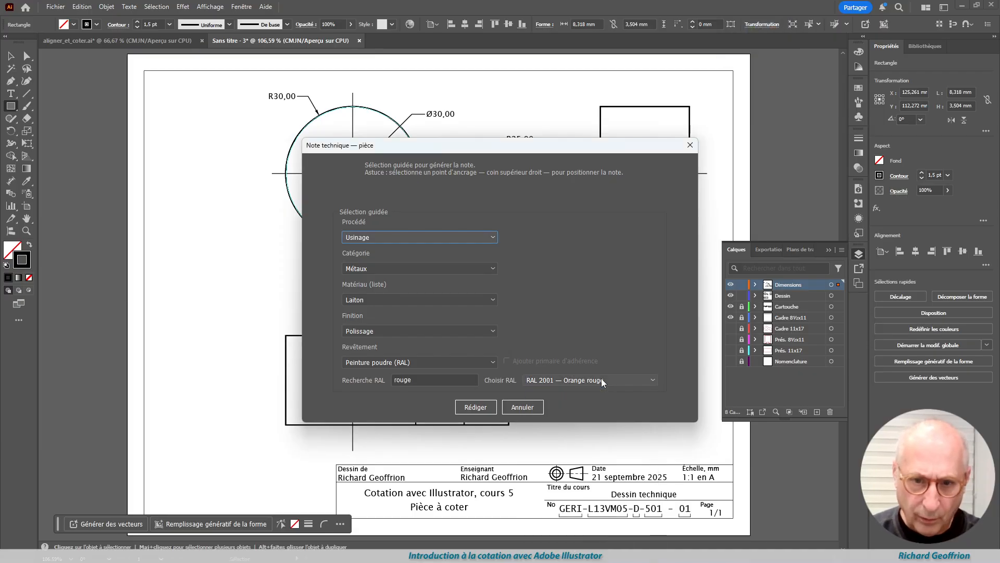
Step: Choose the colour RAL 3000 — Rouge feu and generate the technical note on the sheet
key("Tab")
key("Tab")
key("Tab")
key("Tab")
key("Tab")
key("Tab")
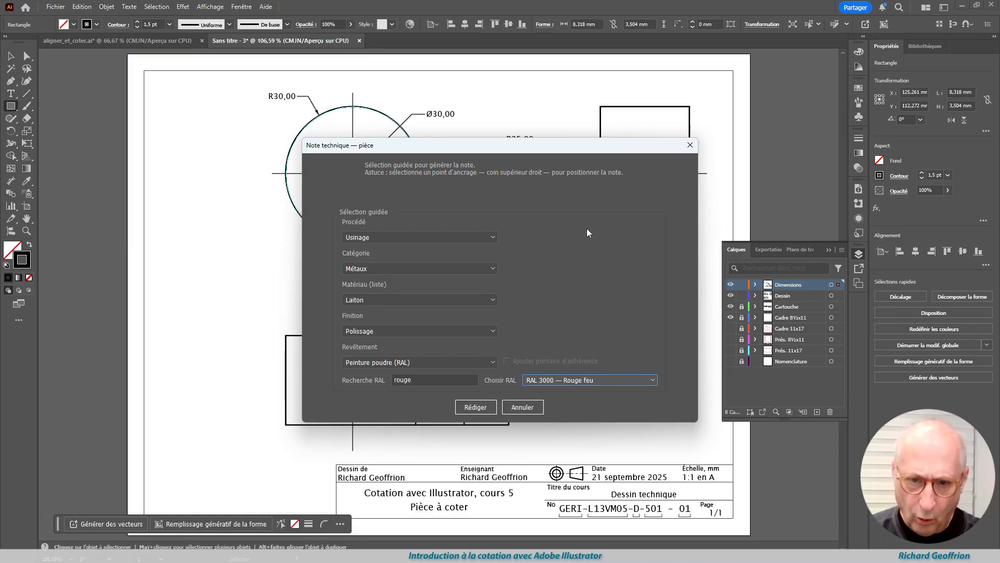
left_click(477, 407)
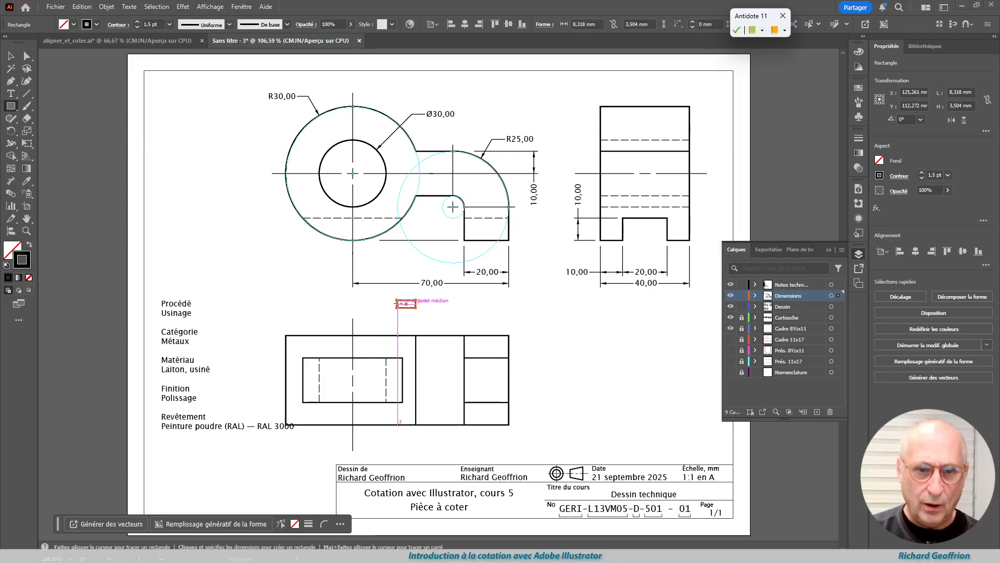
Step: Delete the small rectangle above the top view and move the technical note down into the sheet's lower-left area
left_click(10, 56)
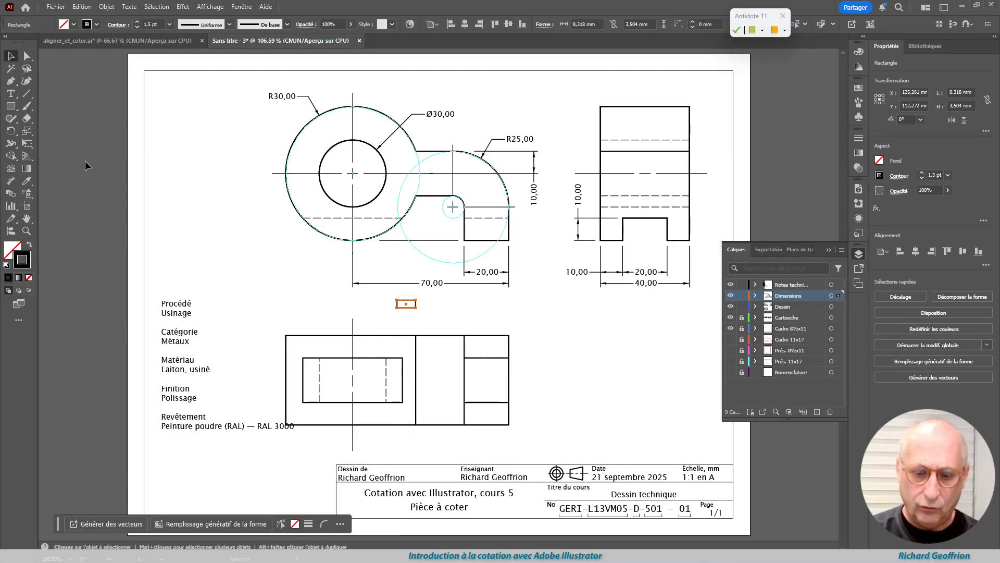
key("Delete")
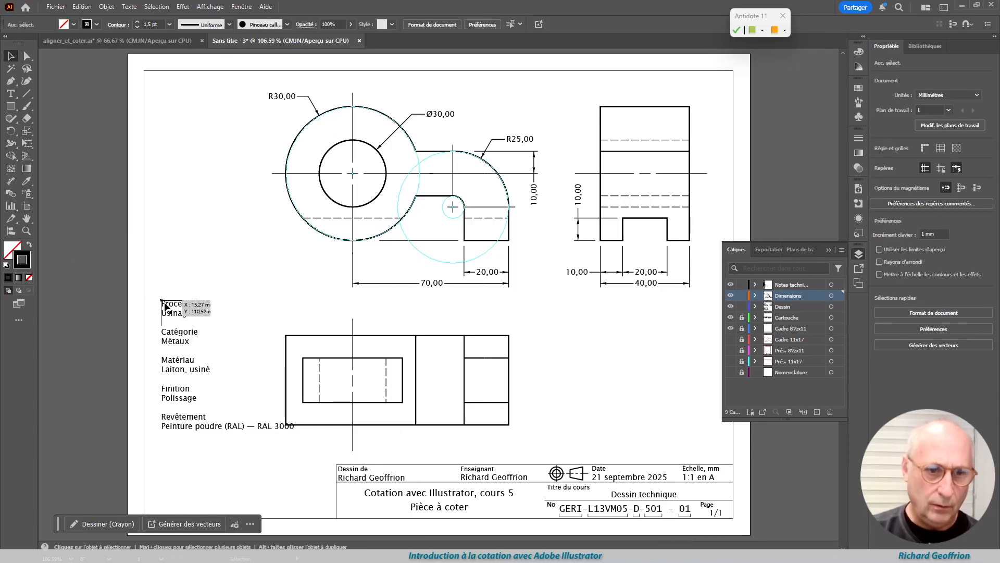
left_click_drag(176, 311, 200, 326)
Step: Remove the "Procédé" heading, its "Usinage" line and the blank lines left at the start of the note
left_click(10, 94)
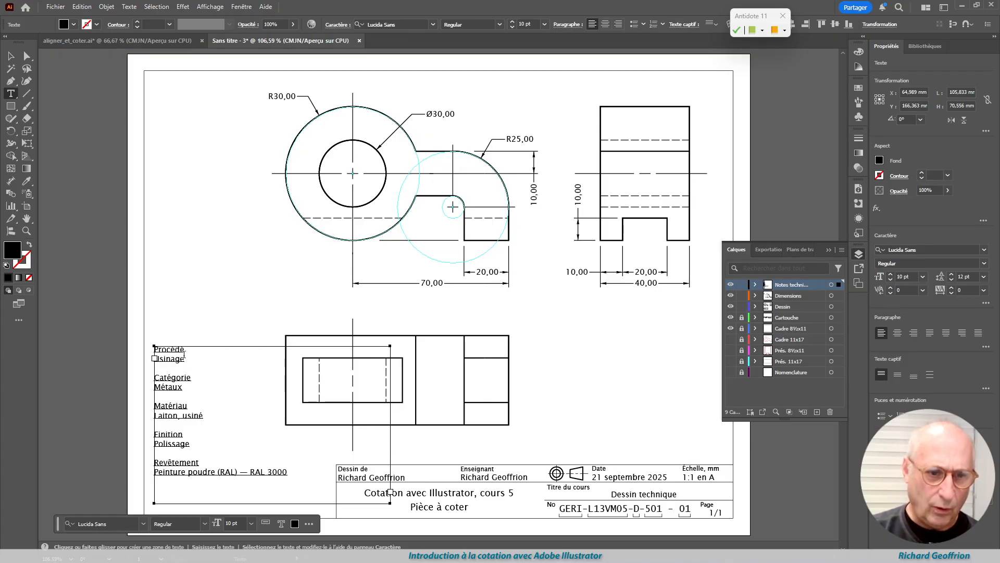
left_click_drag(184, 354, 101, 331)
key("BackSpace")
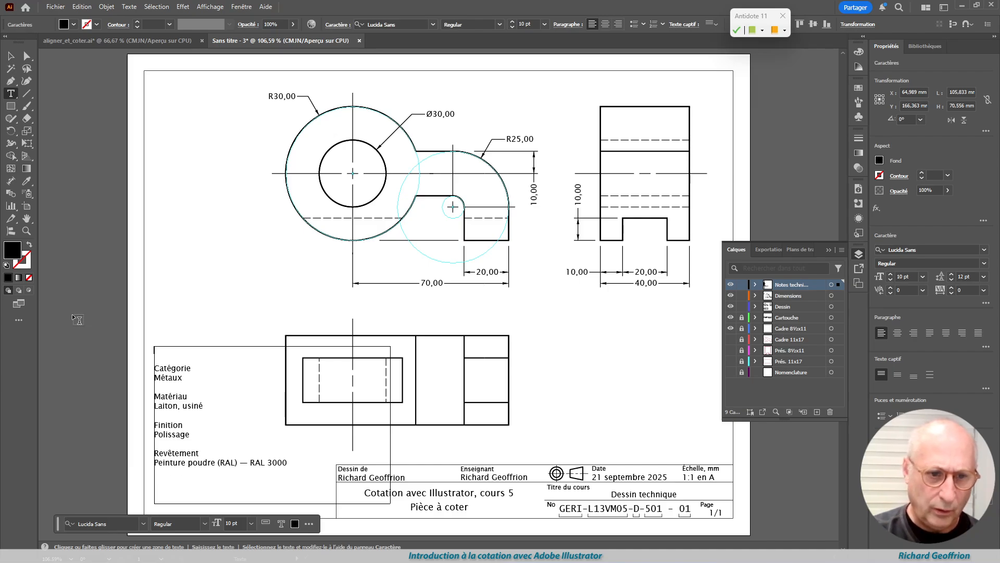
key("Delete")
key("Delete")
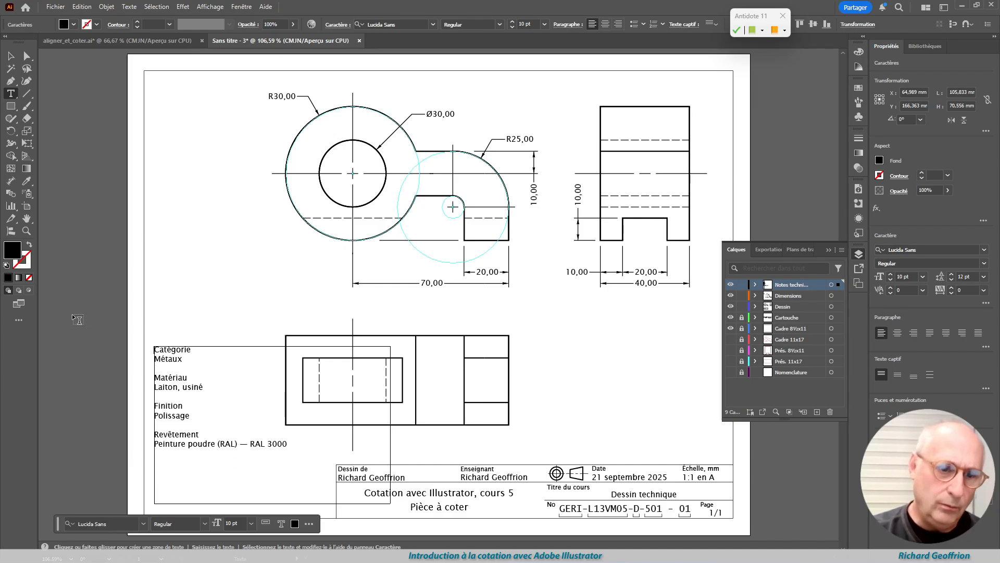
Step: Delete the "Catégorie" and "Métaux" lines so that the note begins with "Matériau"
key("Delete")
key("Delete")
key("Delete")
key("Delete")
key("Delete")
key("Delete")
key("Delete")
key("Delete")
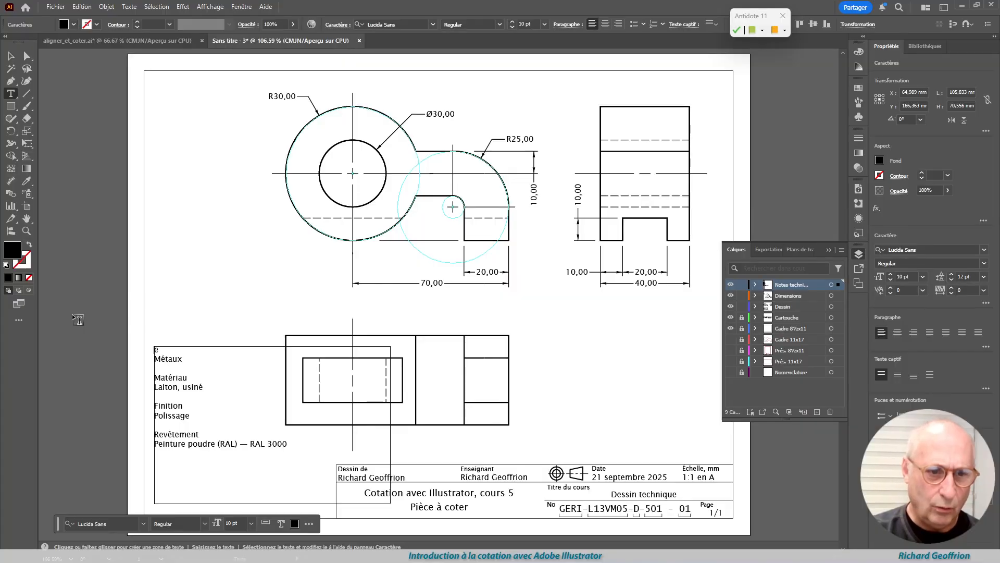
key("Delete")
key("Delete")
key("Delete")
key("Delete")
key("Delete")
key("Delete")
key("Delete")
key("Delete")
key("Delete")
key("Delete")
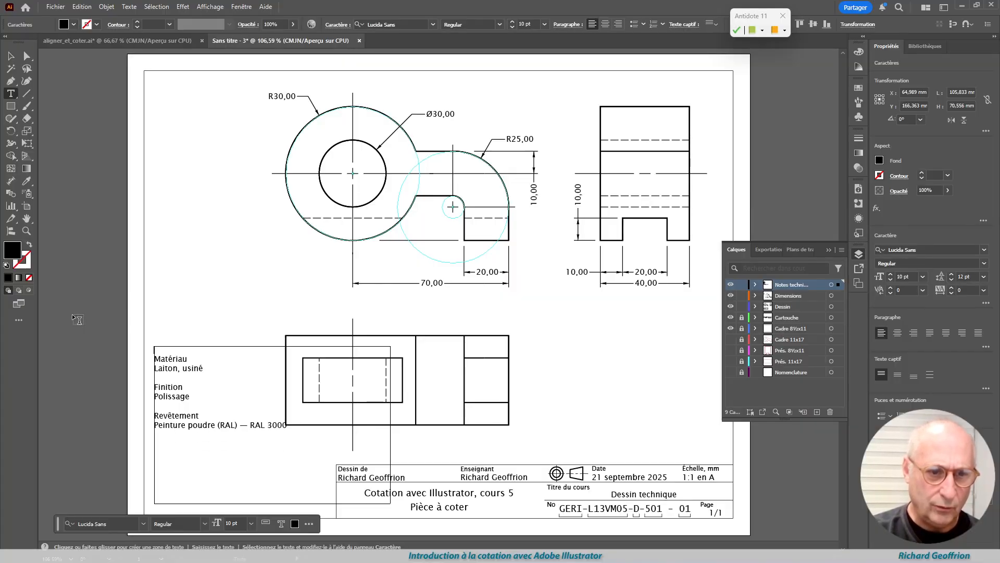
key("Delete")
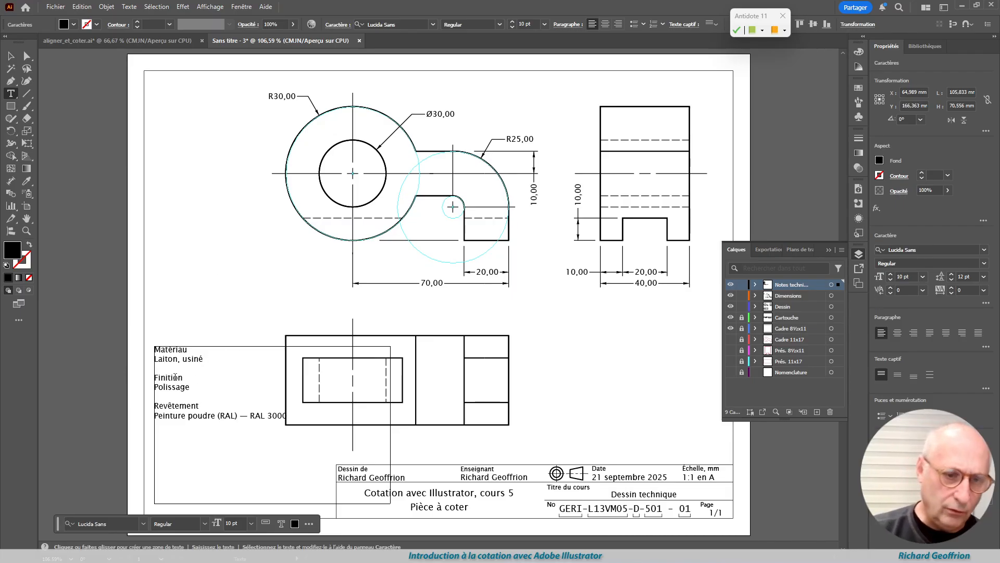
Step: Shorten the note's material line to "Laiton" by removing ", usiné"
left_click(216, 364)
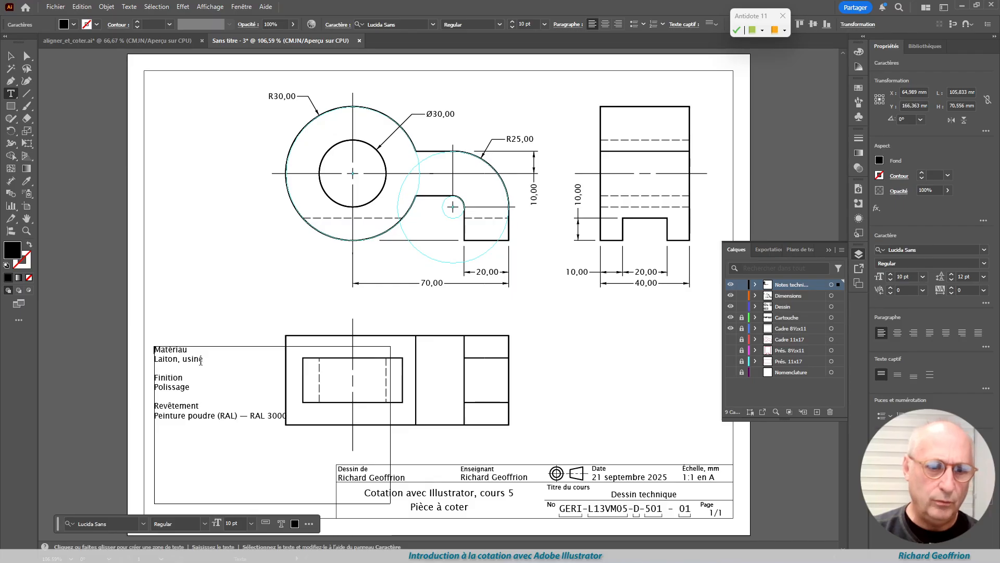
key("BackSpace")
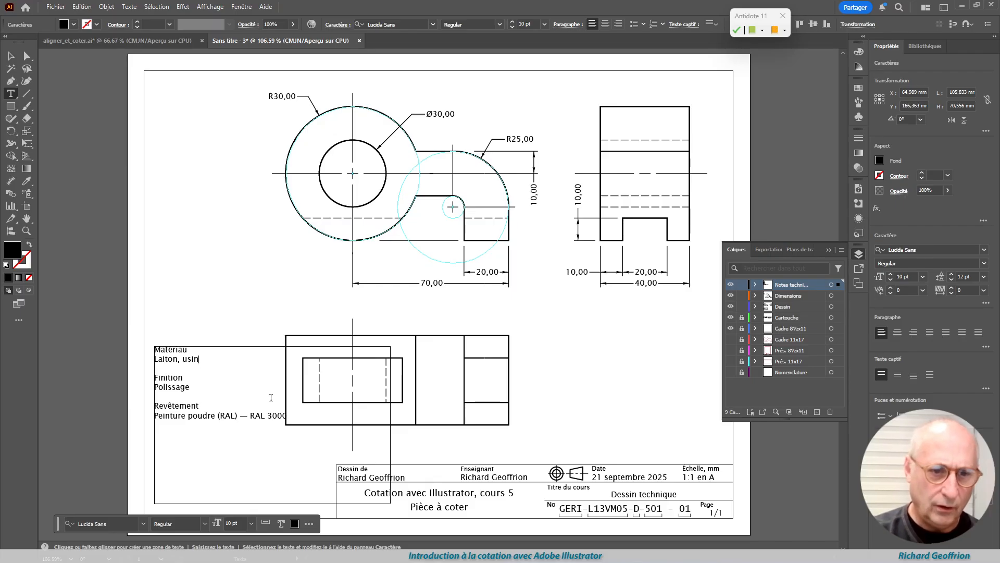
key("BackSpace")
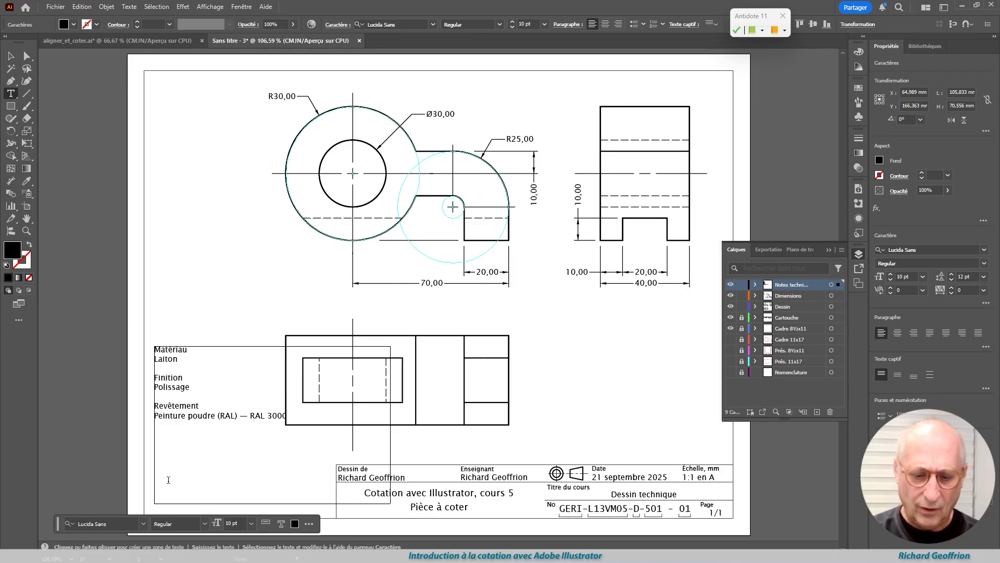
Step: Remove "(RAL)" from the coating line so it reads "Peinture poudre — RAL 3000"
key("BackSpace")
key("BackSpace")
key("BackSpace")
key("BackSpace")
key("BackSpace")
key("BackSpace")
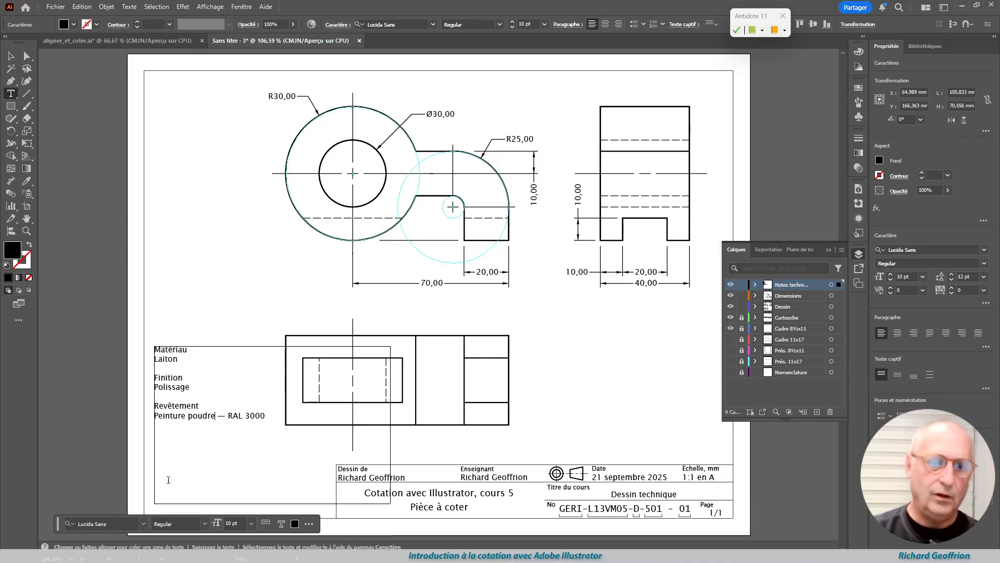
Step: Narrow the note's text frame to about 54.8 mm wide by moving its far edge inward, keeping "Peinture poudre — RAL 3000" on one line
left_click(26, 56)
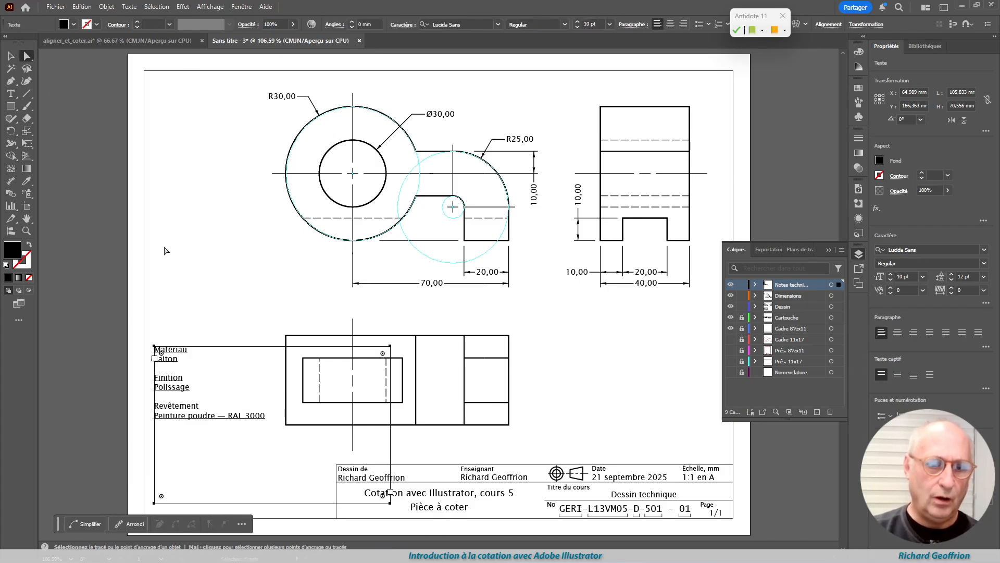
left_click(409, 457)
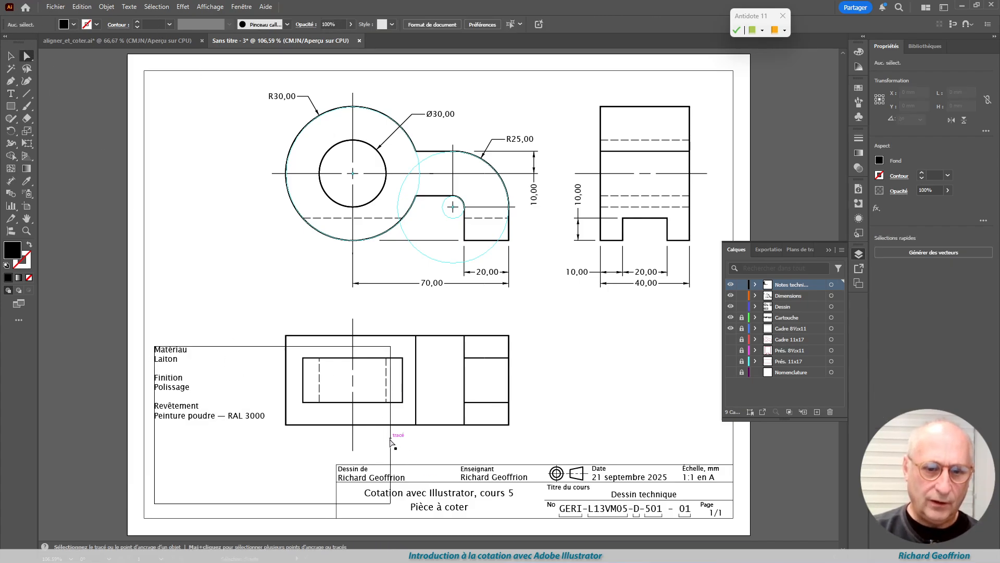
left_click(391, 442)
key("Left")
key("Left")
key("Left")
key("Left")
key("Left")
key("Left")
key("Left")
key("Left")
key("Left")
key("Left")
key("Left")
key("Left")
key("Left")
key("Left")
key("Left")
key("Left")
key("Left")
key("Left")
key("Left")
key("Left")
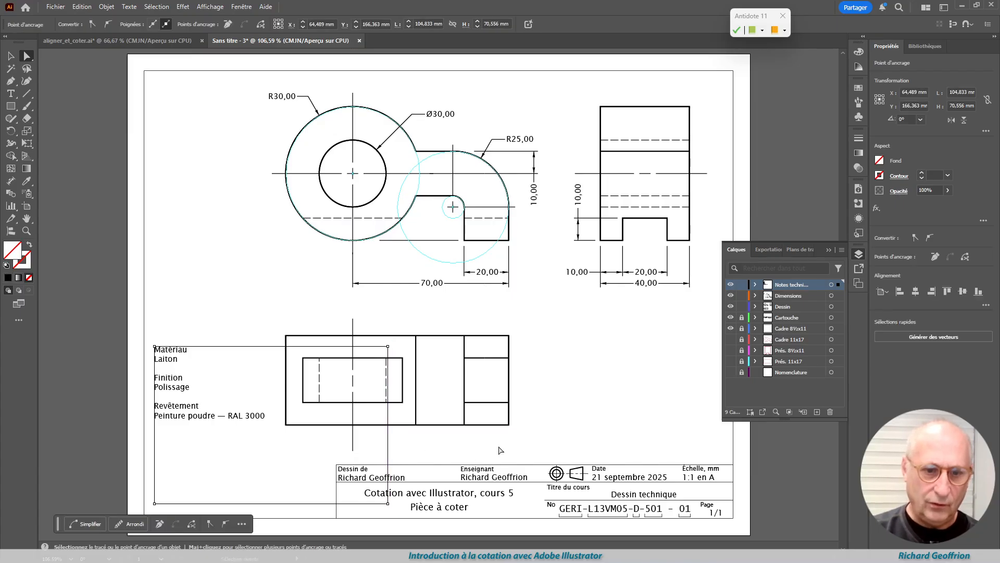
key("Left")
key("Left")
key("Left")
key("Left")
key("Left")
key("Left")
key("Left")
key("Left")
key("Left")
key("Left")
key("Left")
key("Left")
key("Left")
key("Left")
key("Left")
key("Left")
key("Left")
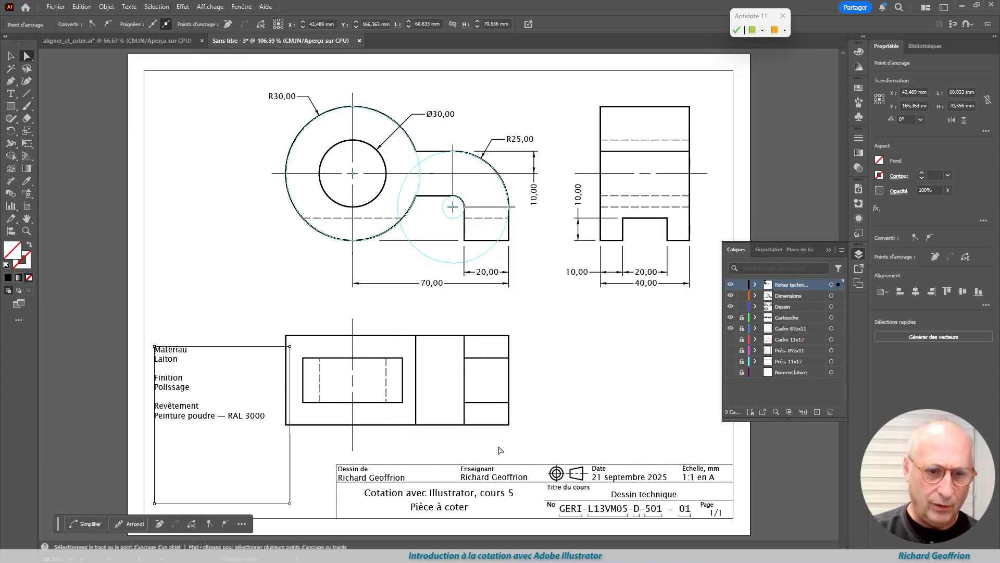
key("Left")
key("Left")
key("Left")
key("Left")
key("Left")
key("Left")
key("Left")
key("Left")
key("Left")
key("Left")
key("Left")
key("Left")
key("Left")
key("Left")
key("Left")
key("Left")
key("Left")
key("Left")
key("Left")
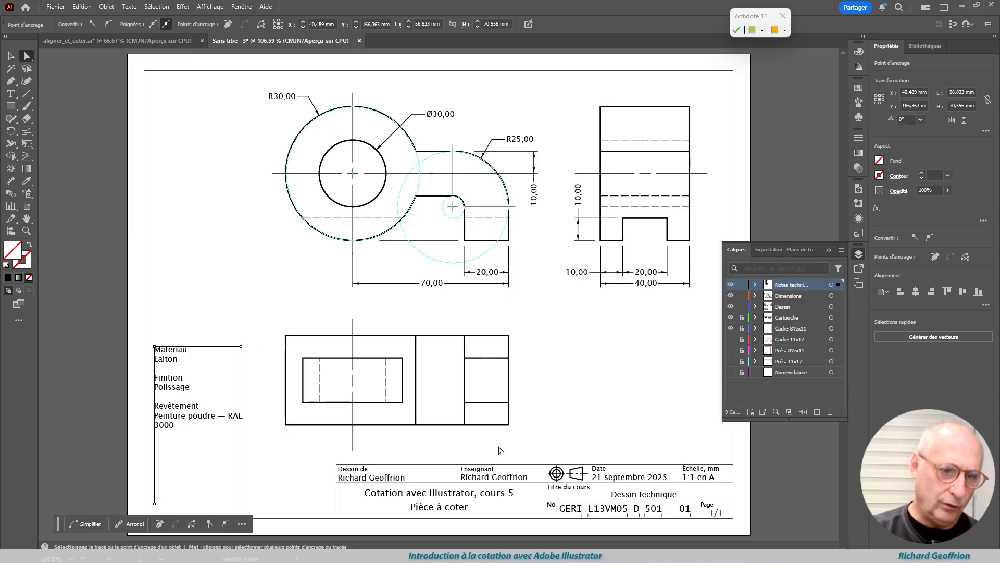
key("Right")
key("Right")
key("Right")
key("Right")
key("Right")
key("Right")
key("Right")
key("Right")
key("Right")
key("Right")
key("Right")
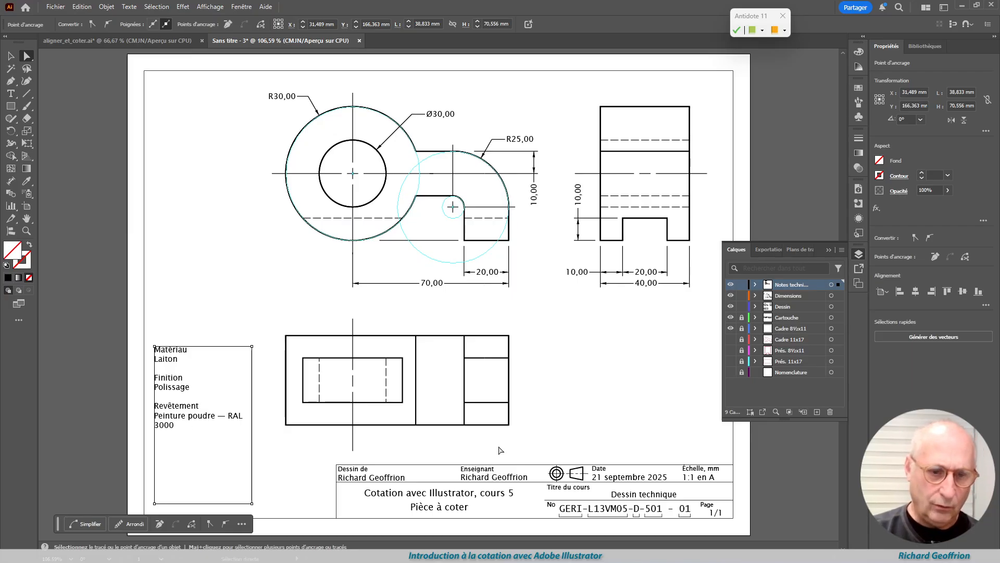
key("Right")
key("Right")
key("Right")
key("Right")
key("Right")
key("Right")
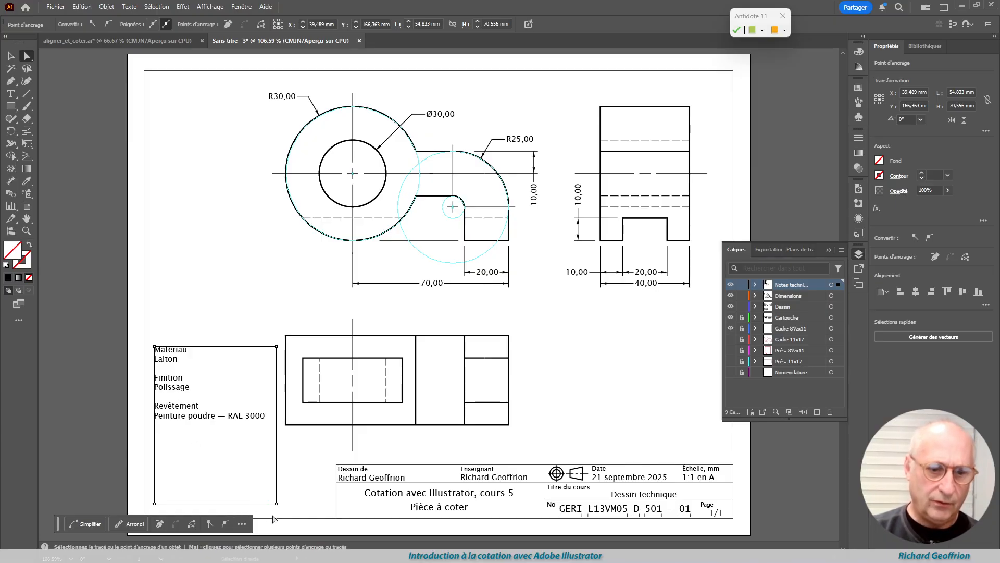
Step: Shorten the note's text frame to about 36.6 mm high by raising its lower edge to just below the coating line
key("Up")
key("Up")
key("Up")
key("Up")
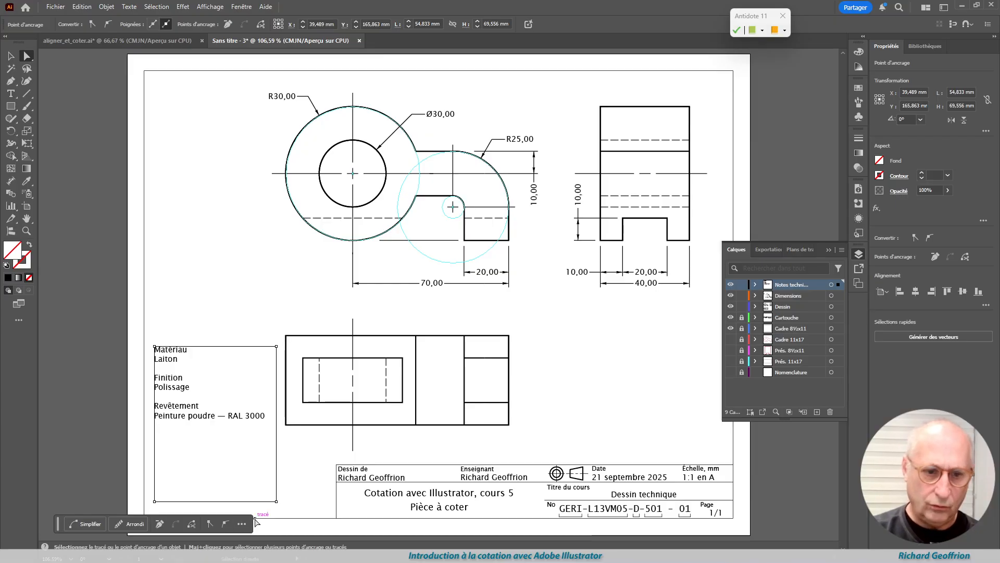
key("Up")
key("Up")
key("Up")
key("Up")
key("Up")
key("Up")
key("Up")
key("Up")
key("Up")
key("Up")
key("Up")
key("Up")
key("Up")
key("Up")
key("Up")
key("Up")
key("Up")
key("Up")
key("Up")
key("Up")
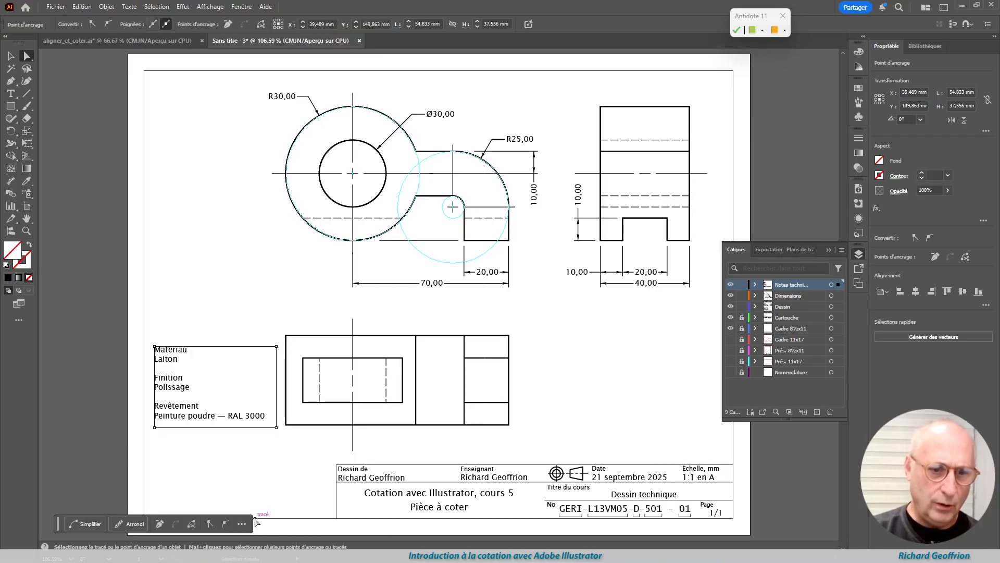
key("Up")
key("Up")
key("Up")
key("Up")
key("Up")
key("Down")
key("Down")
key("Down")
key("Down")
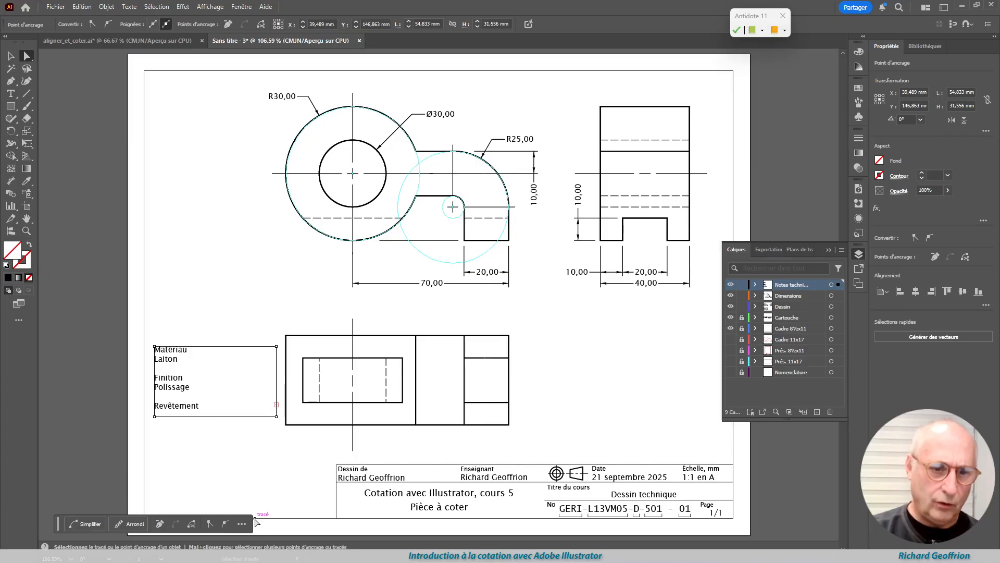
key("Down")
key("Down")
key("Down")
key("Down")
key("Down")
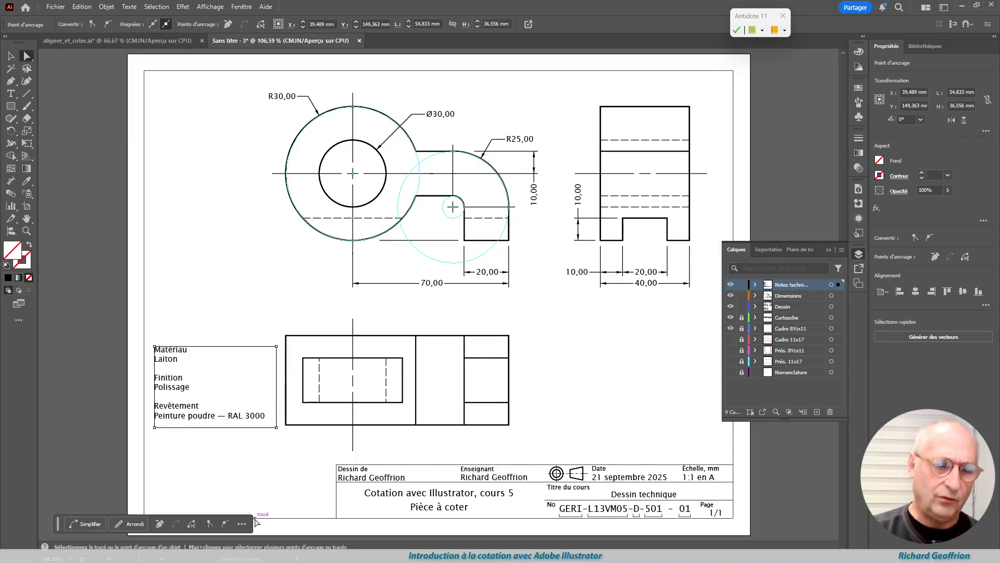
Step: Move the whole note down into the sheet's lower-left corner, beside the title block, and deselect it
left_click(11, 56)
left_click(180, 261)
left_click_drag(175, 356, 170, 435)
left_click(198, 321)
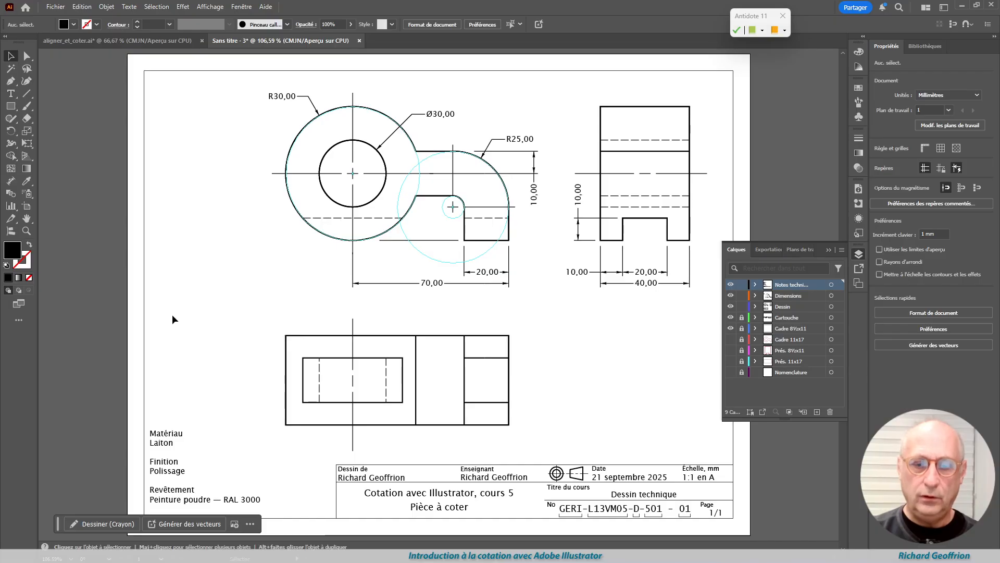